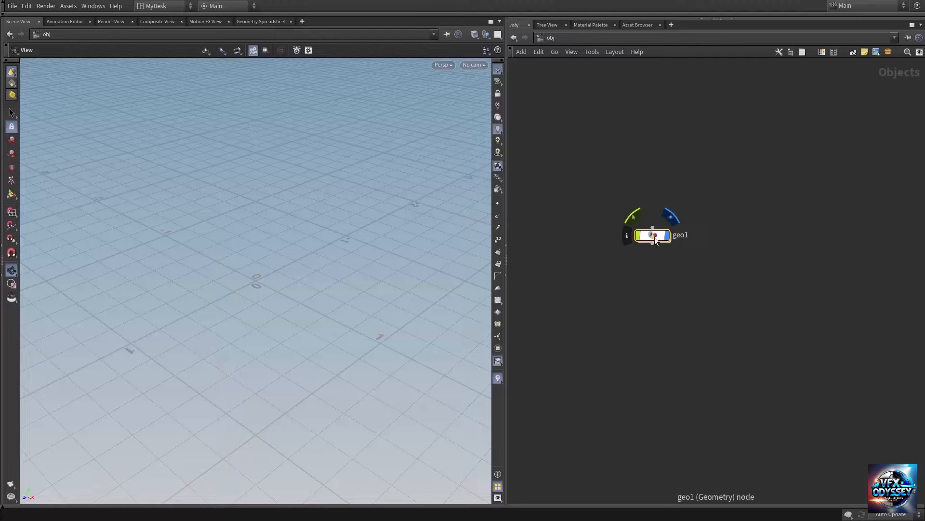
Step: Open the geo1 object's network and add a Test Geometry: Rubber Toy node
double_click(654, 236)
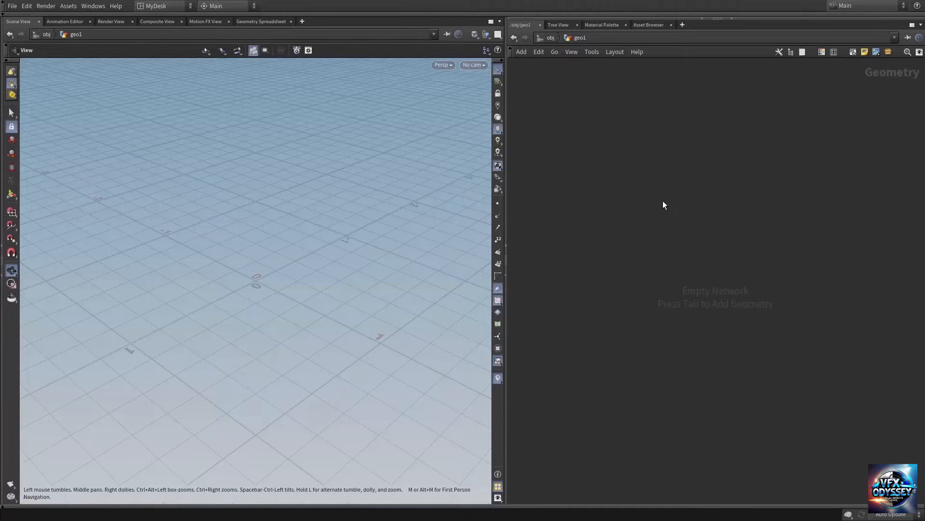
key(Tab)
text(tets)
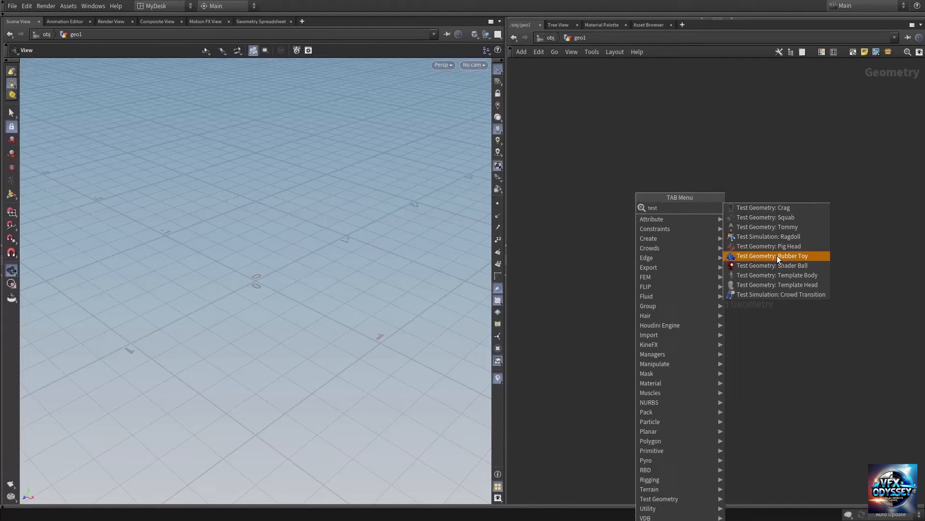
click(777, 255)
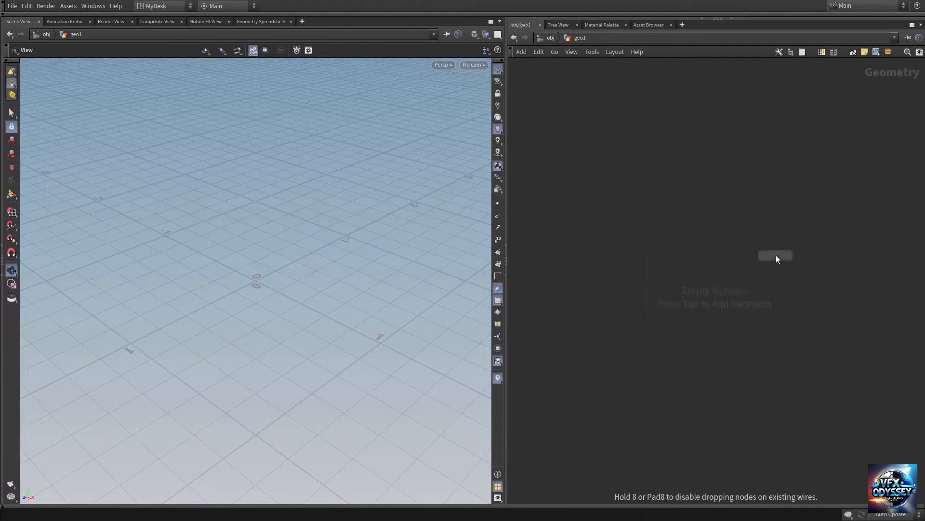
click(668, 235)
middle_drag(735, 305, 692, 275)
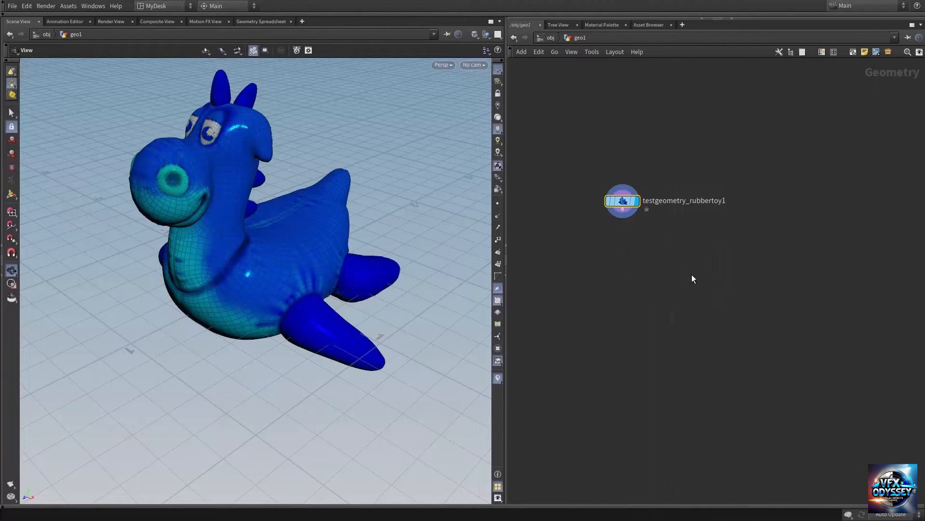
Step: Add a Test Geometry: Pig Head node and a Test Geometry: Squab node to the network
key(Tab)
text(tes)
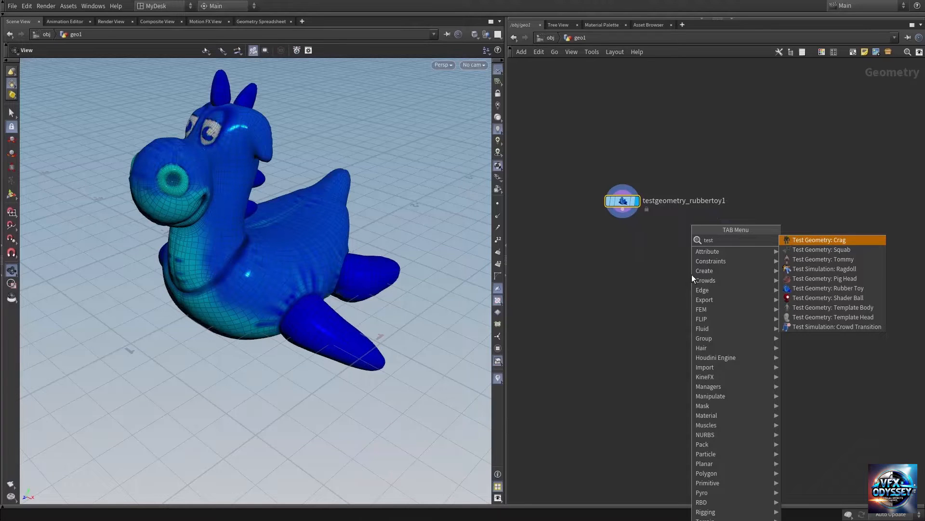
click(843, 279)
key(Tab)
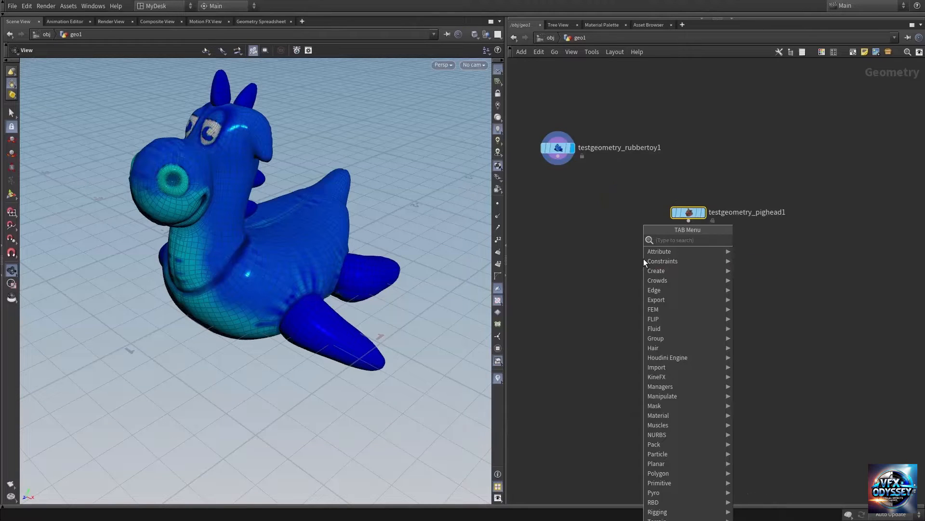
text(test)
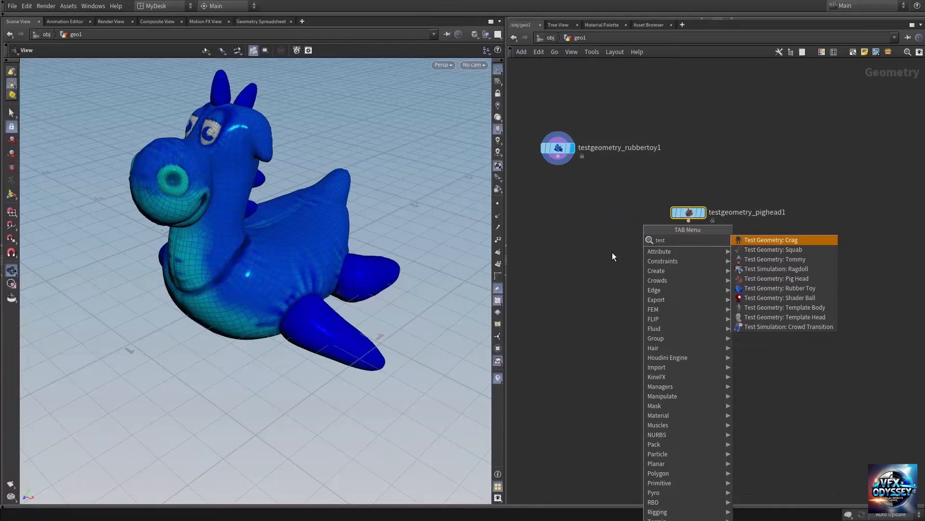
click(790, 250)
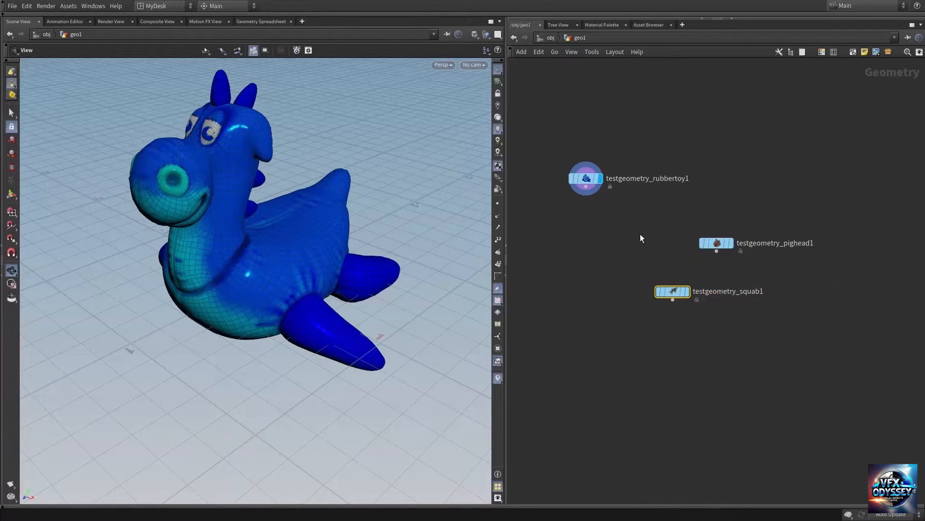
Step: Arrange the pig head and squab nodes in a rough row beside the rubber toy node
drag(716, 243, 714, 184)
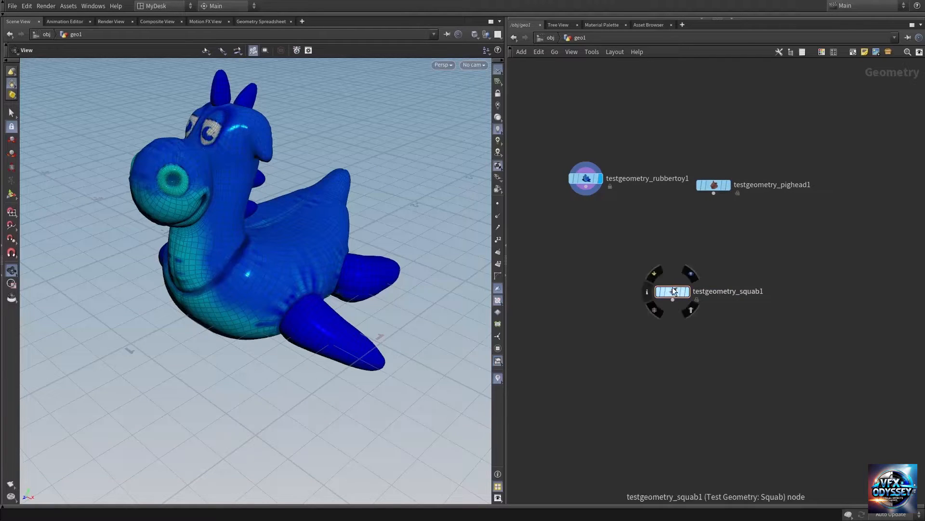
drag(673, 289, 830, 203)
middle_drag(712, 238, 660, 293)
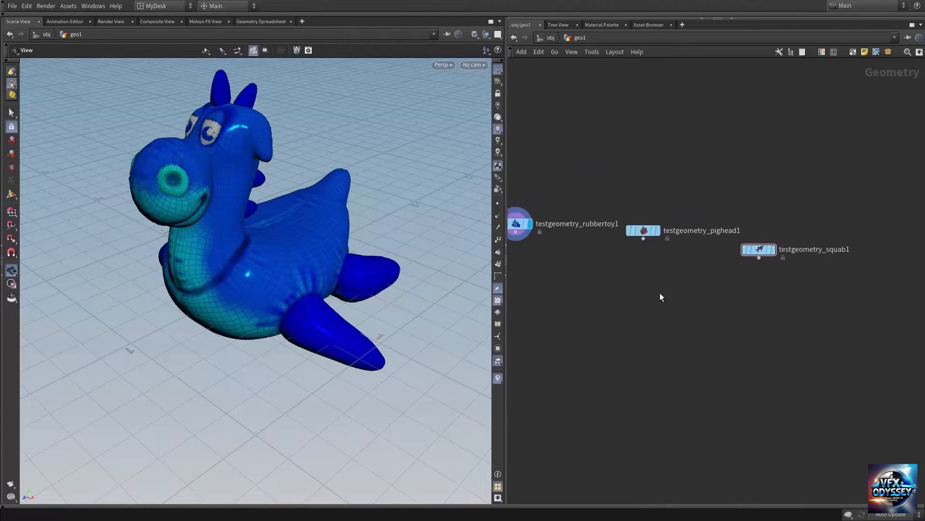
Step: Display the pig head node in the viewport and look at its model
mouse_move(646, 228)
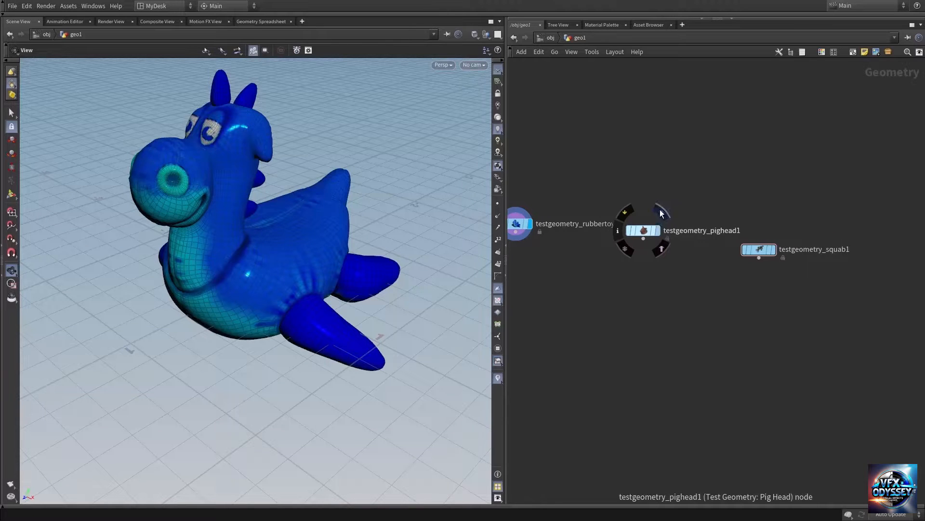
click(661, 213)
drag(248, 325, 287, 156)
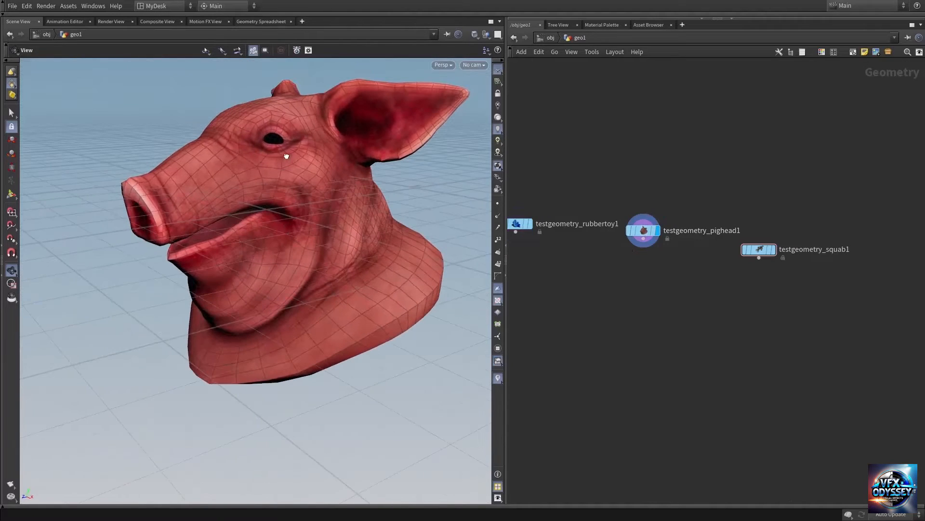
middle_drag(712, 293, 637, 277)
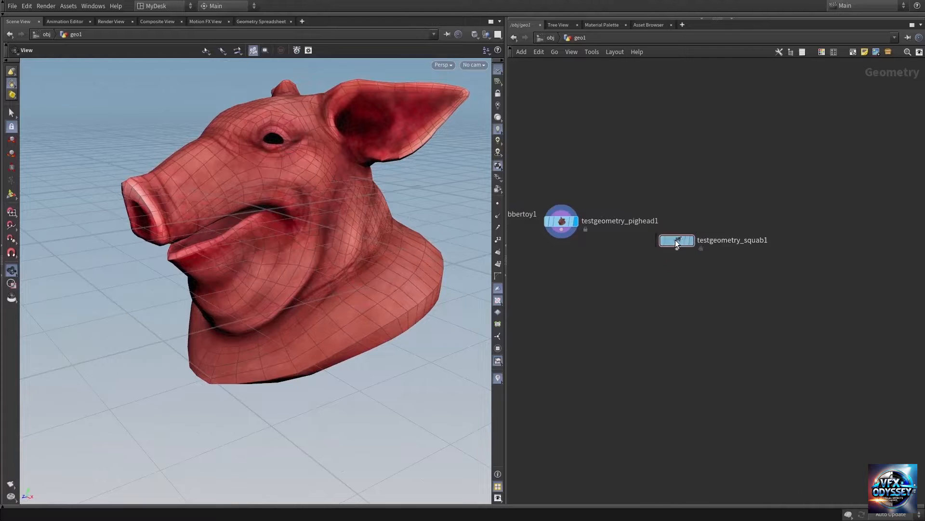
Step: Align the squab node with the other geometry nodes and display its model in the viewport
drag(672, 243, 707, 216)
click(727, 196)
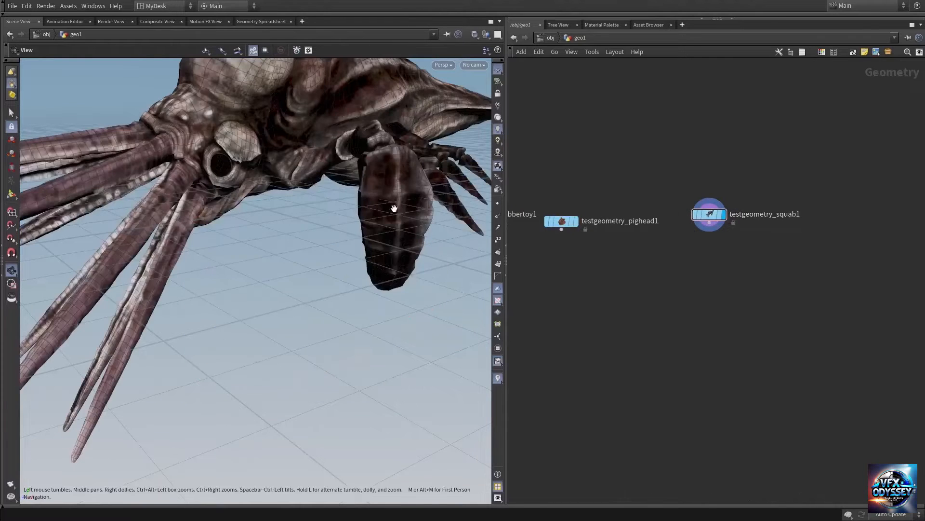
drag(305, 167, 324, 213)
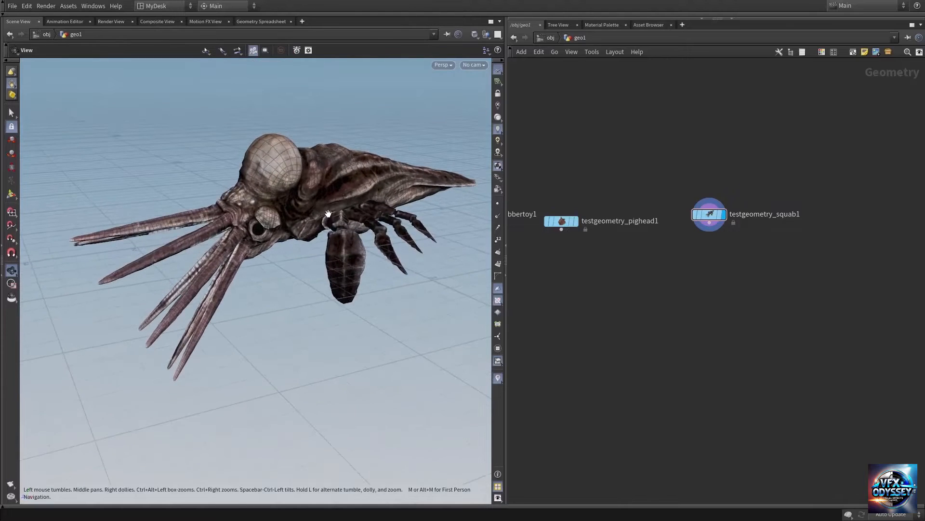
middle_drag(623, 318, 719, 313)
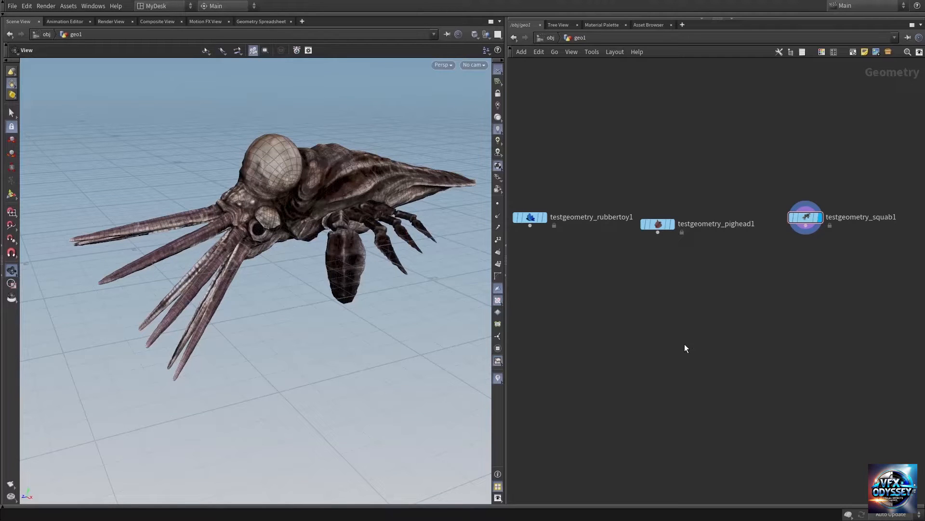
Step: Add a Merge node below the three test geometry nodes
key(Tab)
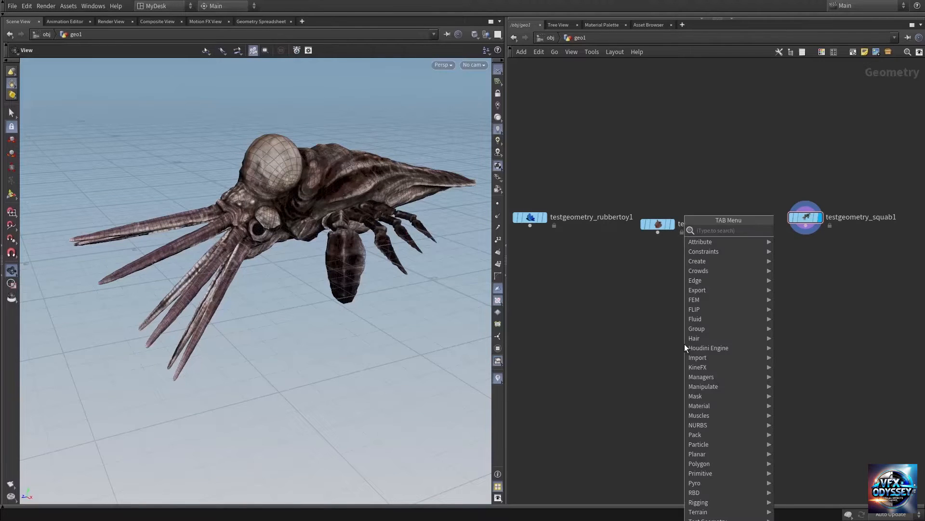
text(merg)
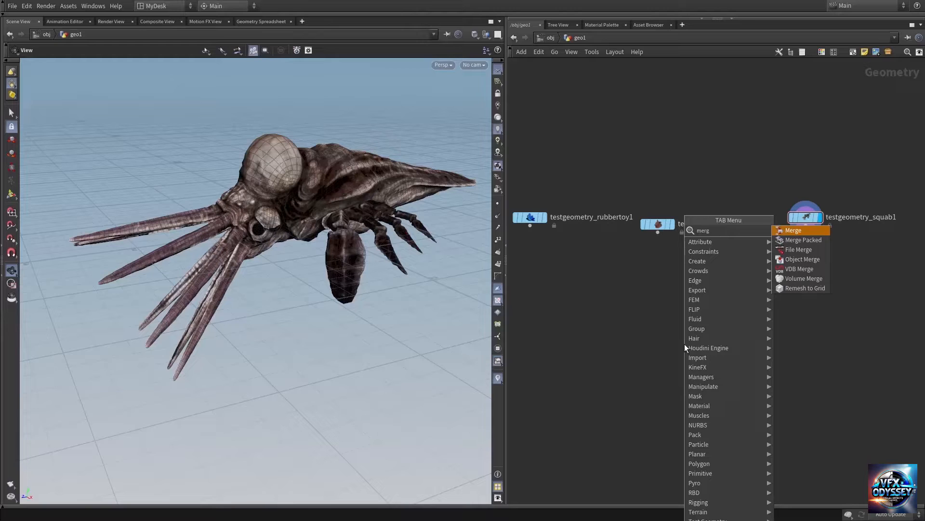
key(Return)
click(685, 343)
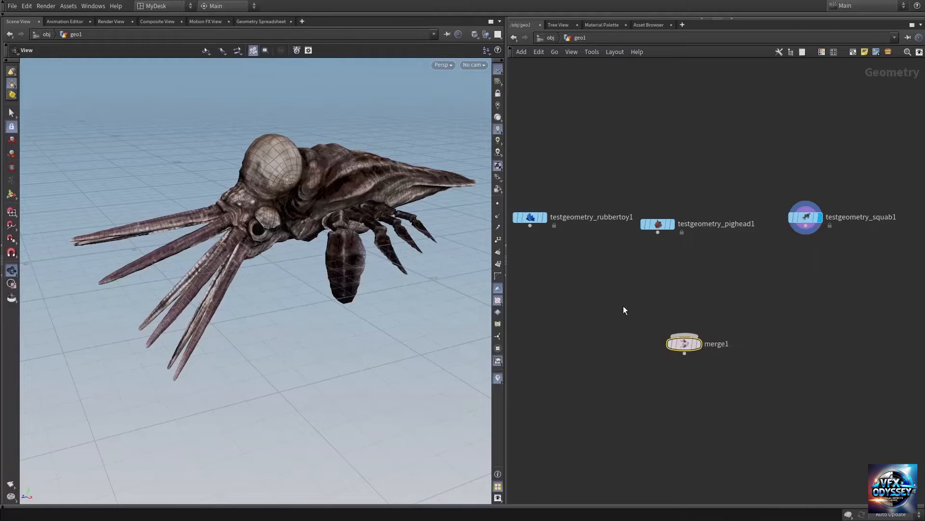
Step: Connect the rubber toy, pig head and squab nodes together into the Merge node's input
drag(531, 182, 891, 285)
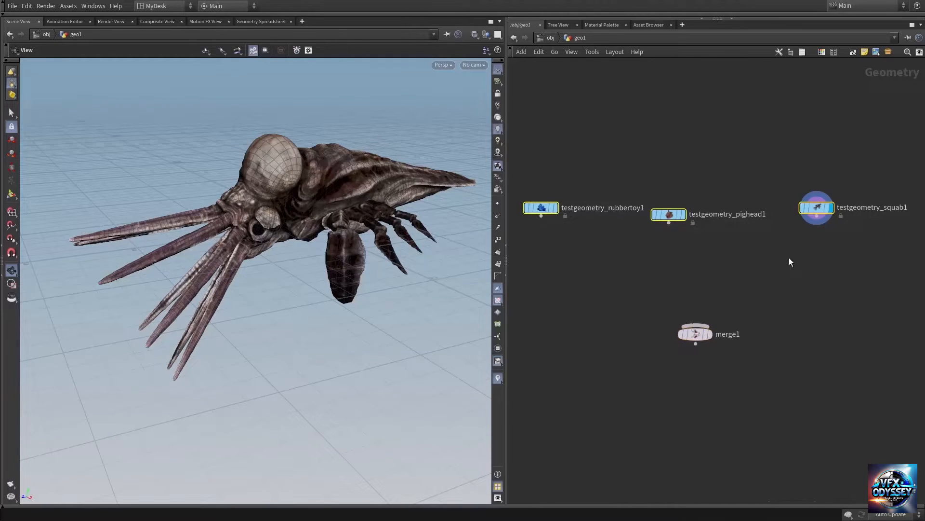
click(678, 231)
drag(535, 170, 924, 263)
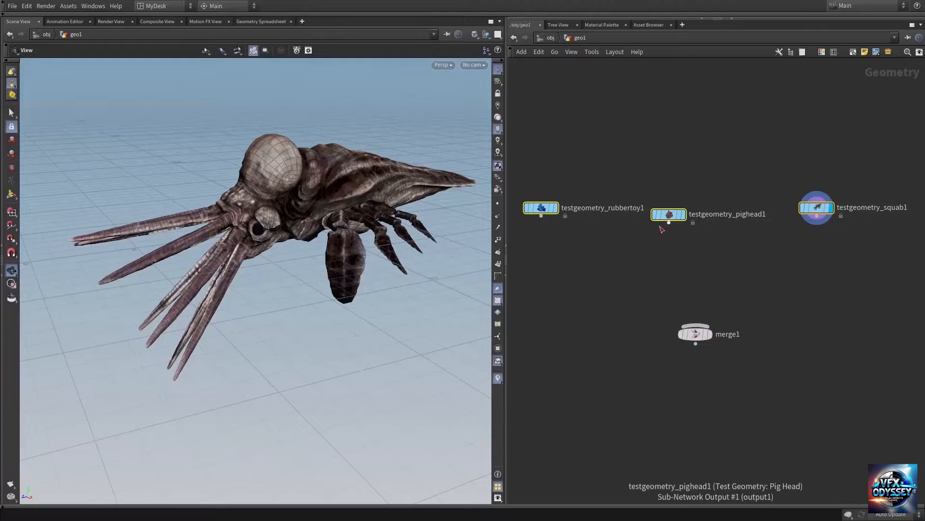
drag(662, 228, 696, 324)
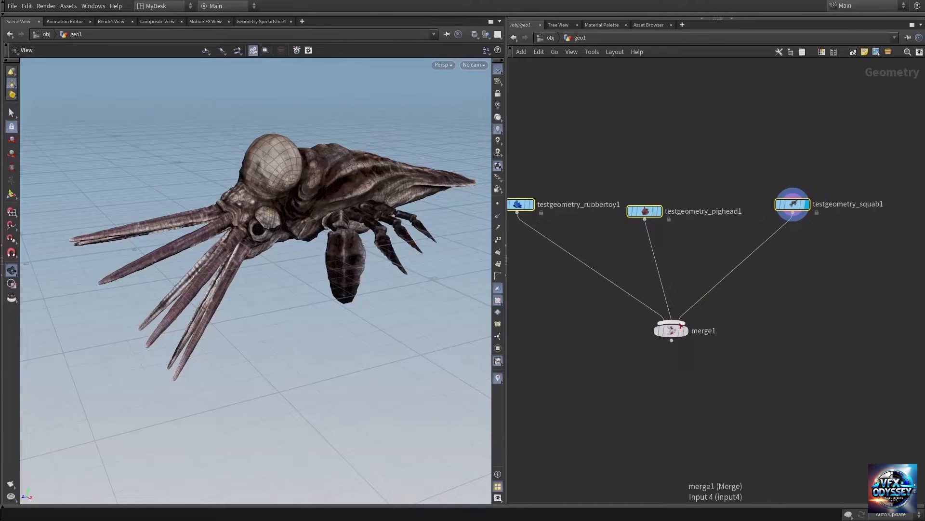
Step: Display the Merge node's result and examine the three overlapping models in the viewport
click(688, 316)
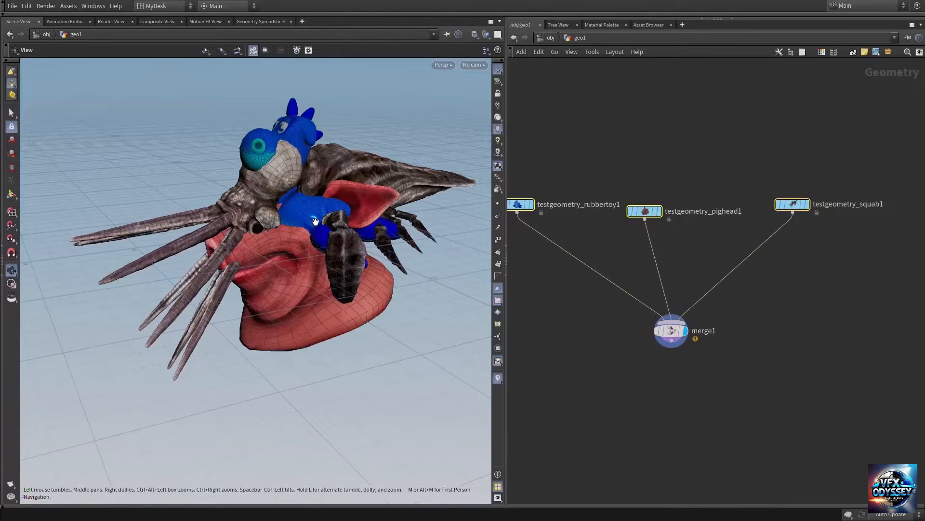
drag(315, 222, 276, 237)
scroll(256, 231, down, 3)
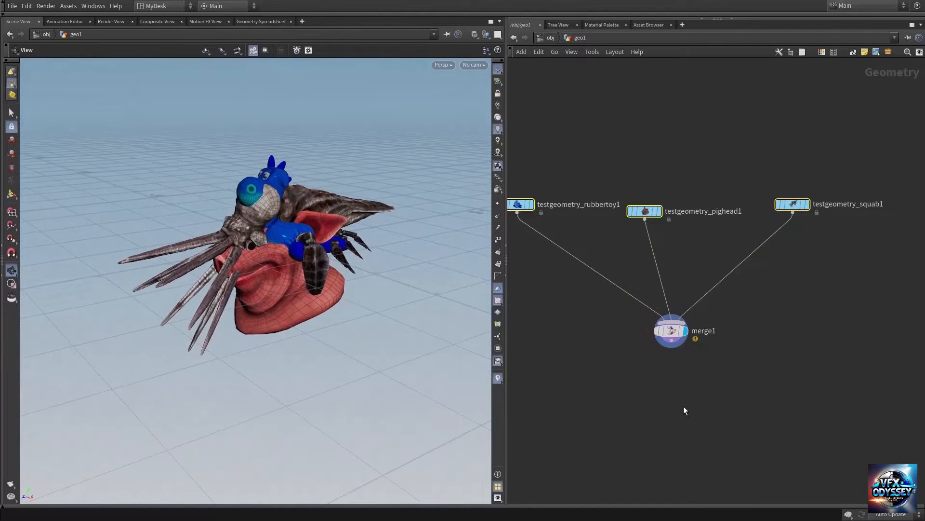
middle_drag(684, 406, 676, 363)
mouse_move(254, 261)
mouse_down()
mouse_move(236, 279)
mouse_move(264, 262)
mouse_move(256, 259)
mouse_up()
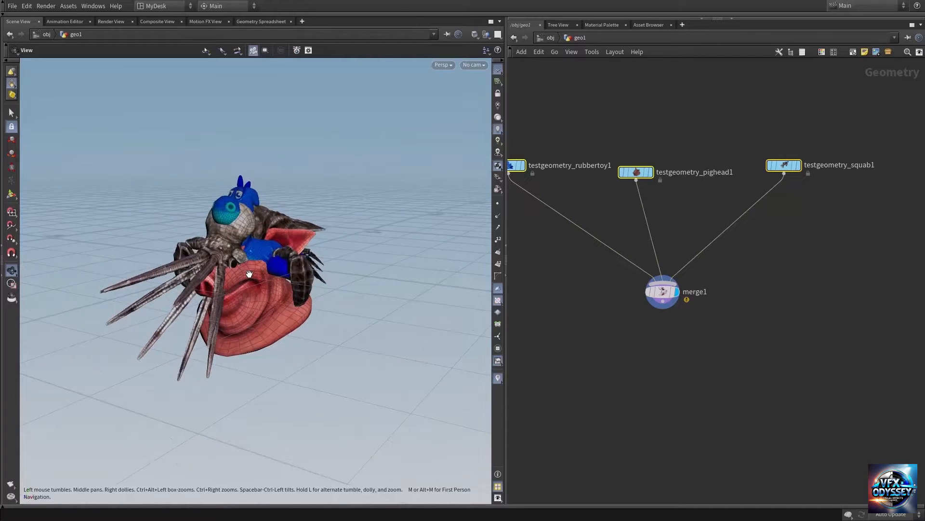
drag(259, 267, 231, 262)
middle_drag(697, 376, 690, 357)
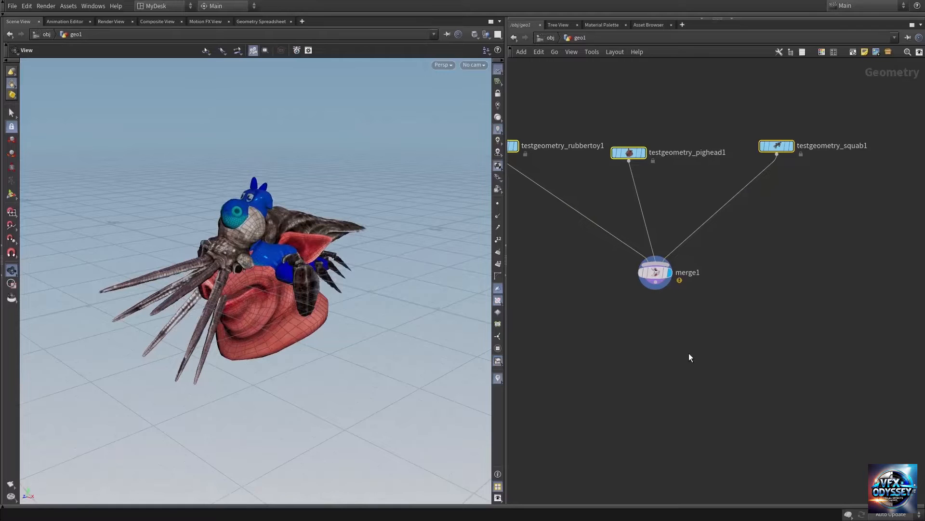
Step: Add a Transform node below the Merge node, connect the merge output to it, and display it
key(Tab)
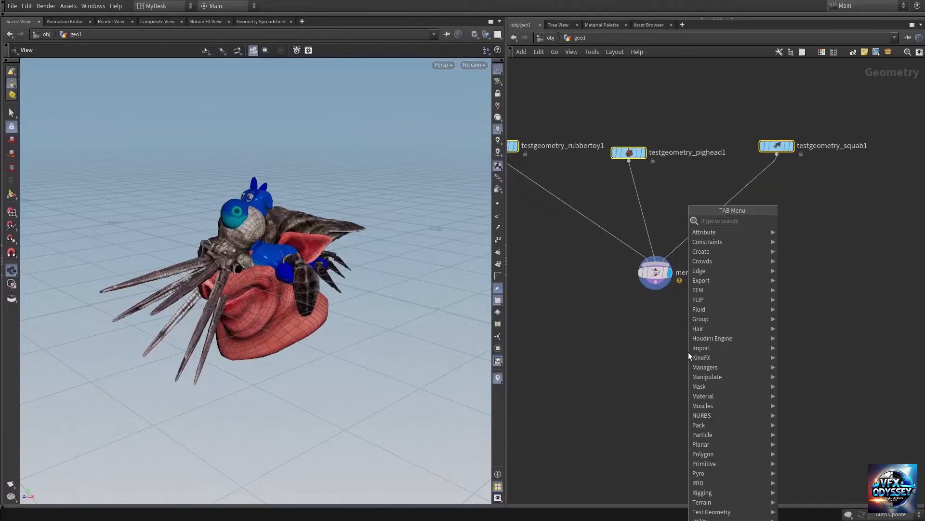
text(tra)
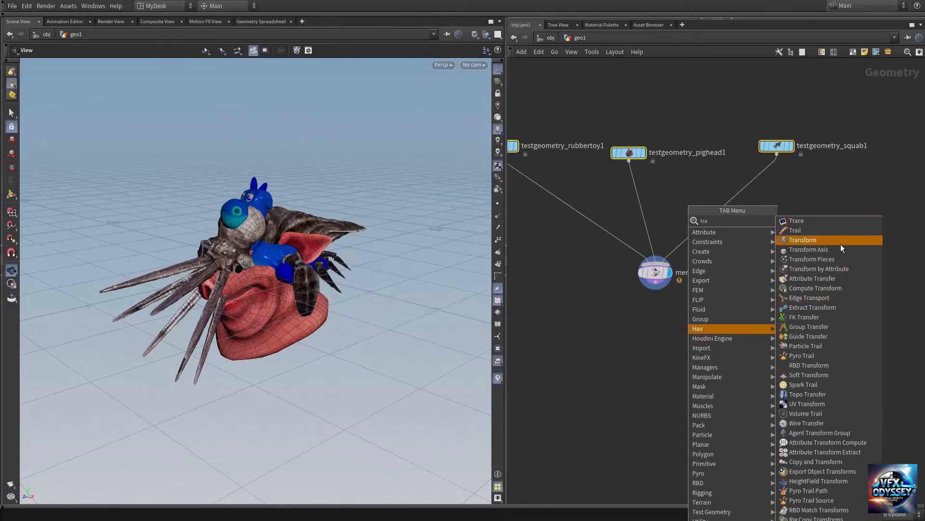
click(841, 245)
click(644, 347)
drag(656, 283, 649, 350)
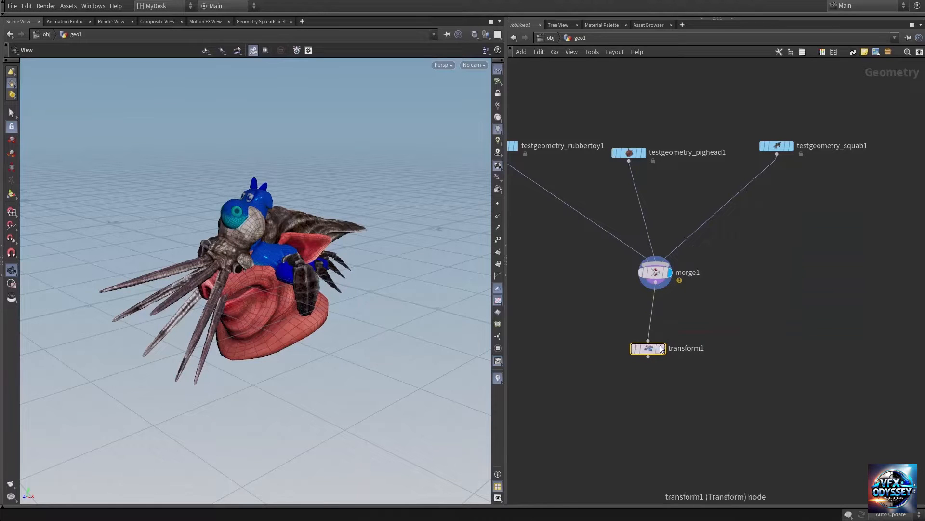
mouse_move(645, 351)
click(666, 330)
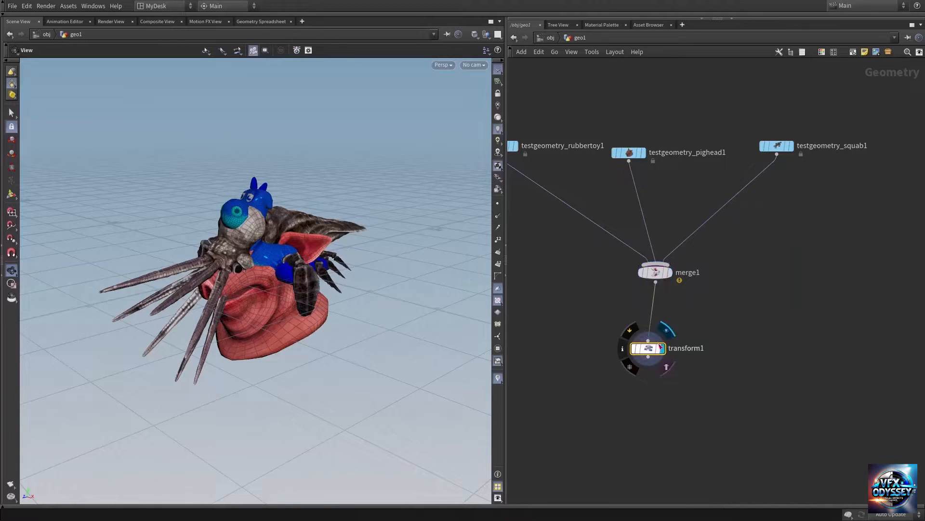
Step: Set the Transform node's X translation to -0.1 and place the node further below the Merge node
key(p)
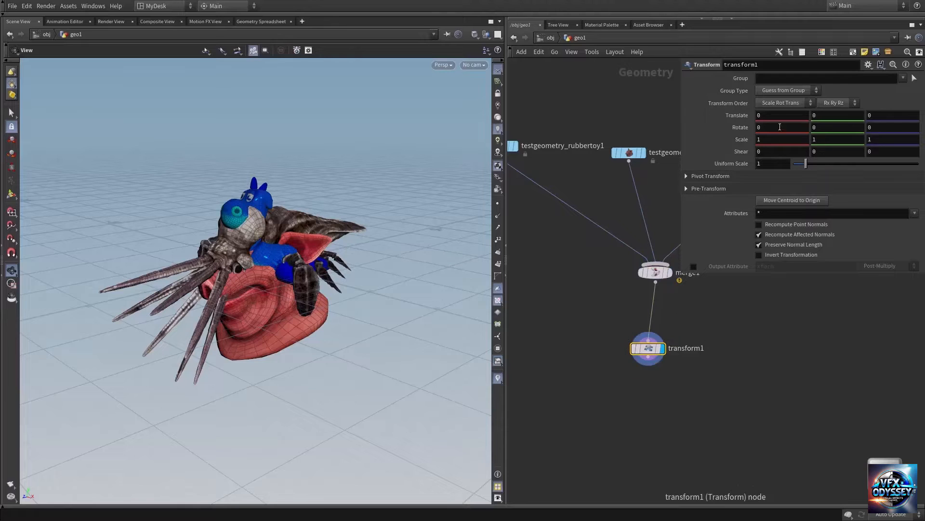
middle_drag(727, 386, 658, 382)
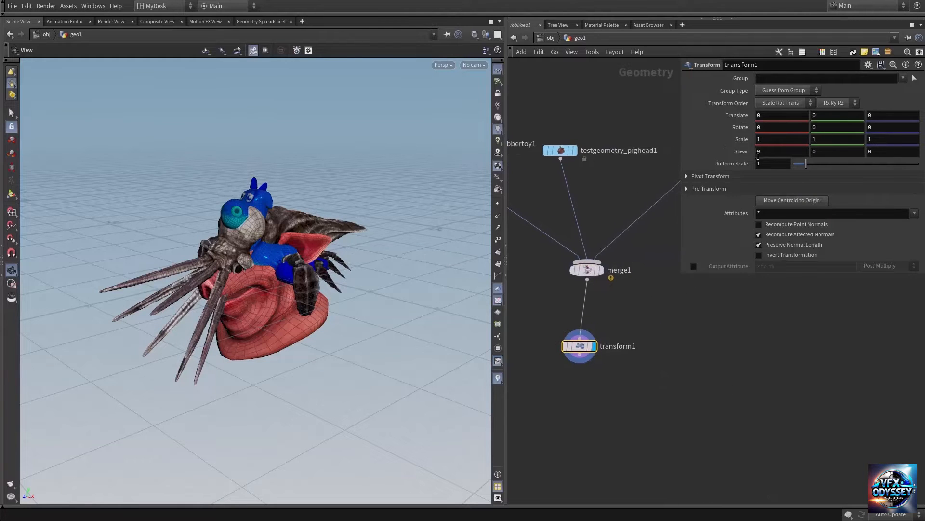
drag(292, 291, 294, 282)
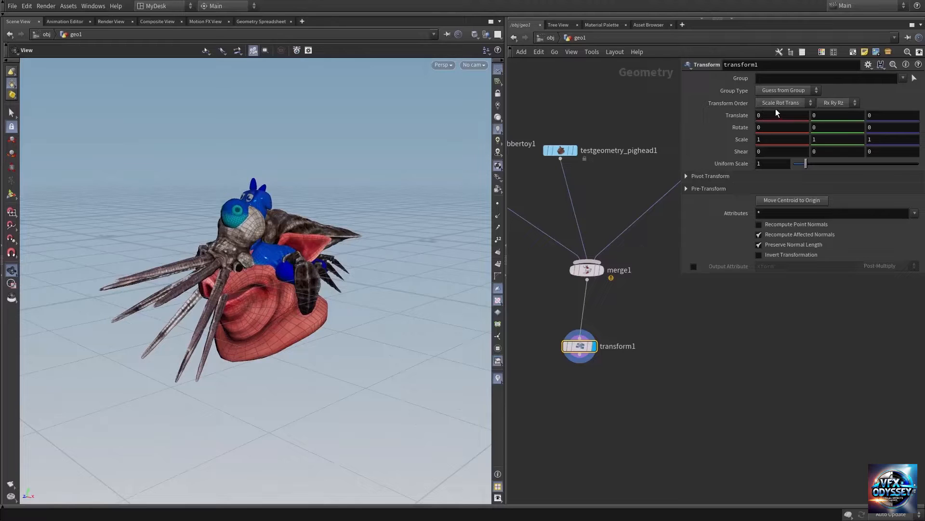
mouse_move(766, 115)
middle_down()
mouse_move(827, 120)
mouse_move(730, 120)
mouse_move(781, 130)
mouse_move(738, 125)
mouse_move(767, 121)
middle_up()
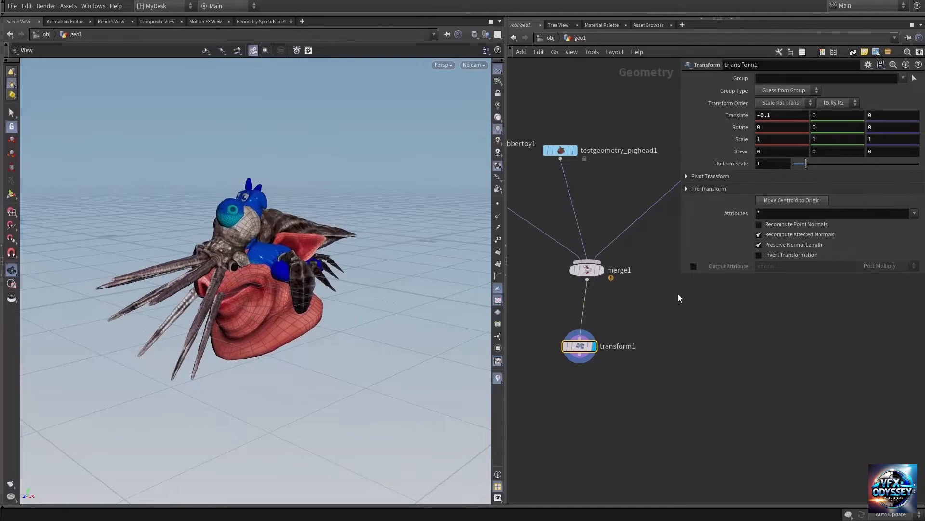
middle_drag(674, 318, 686, 344)
drag(595, 372, 603, 395)
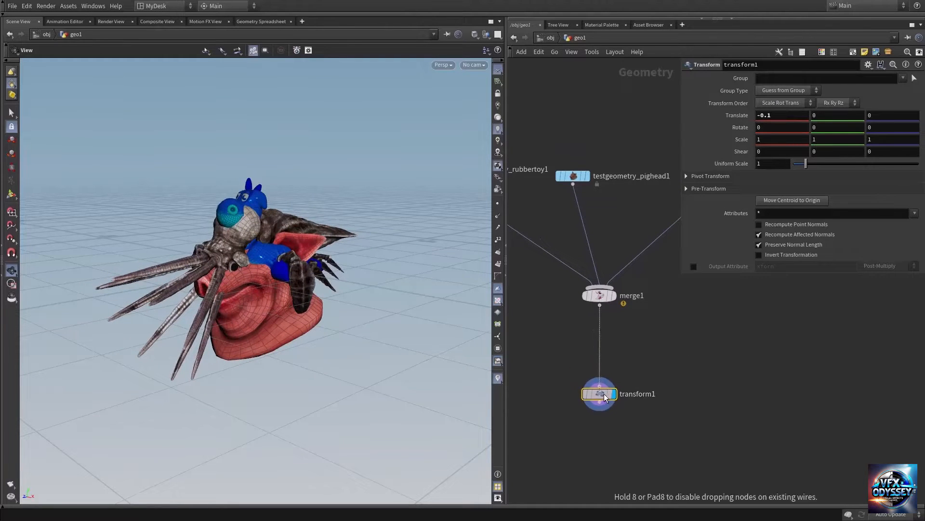
Step: Examine how the three test geometry nodes feed the Merge node and the Transform node below it, including their parameters
middle_drag(647, 339, 686, 419)
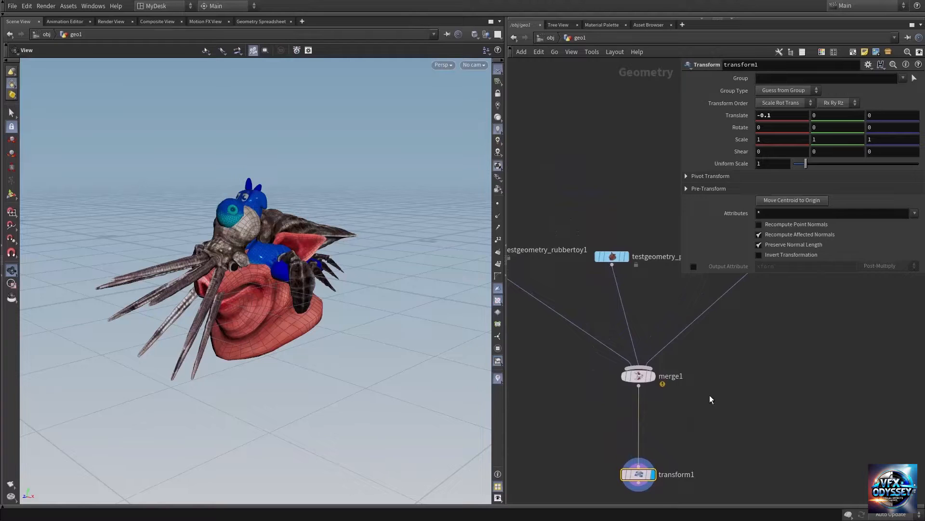
scroll(706, 410, down, 3)
click(663, 406)
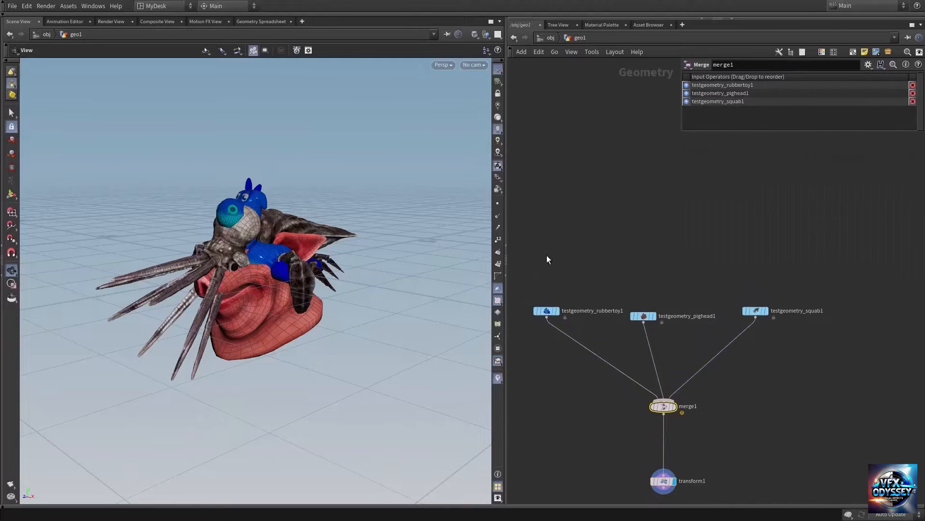
drag(546, 259, 816, 354)
middle_drag(738, 415, 744, 360)
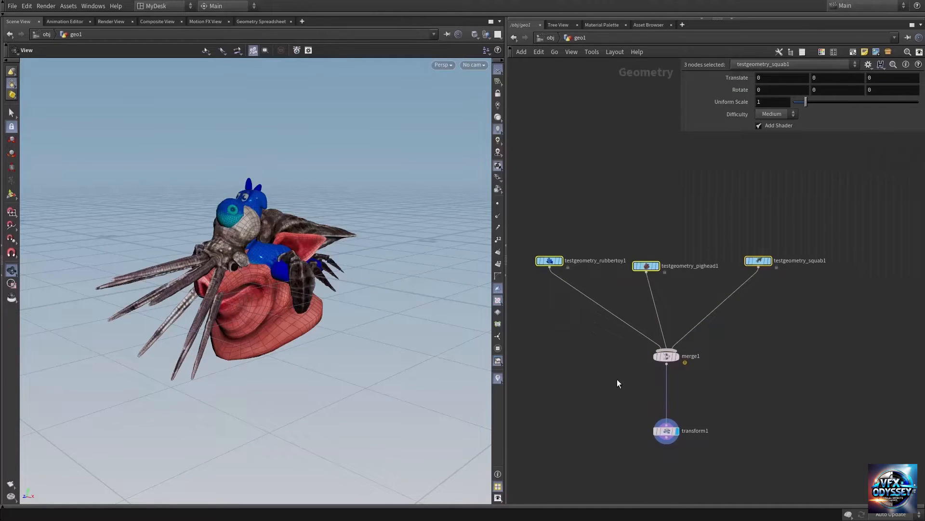
click(699, 354)
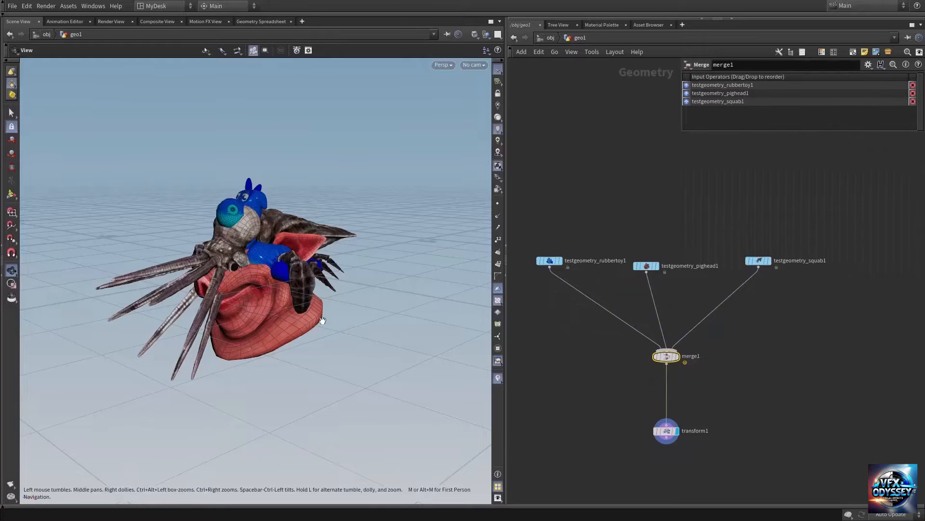
middle_drag(743, 387, 732, 332)
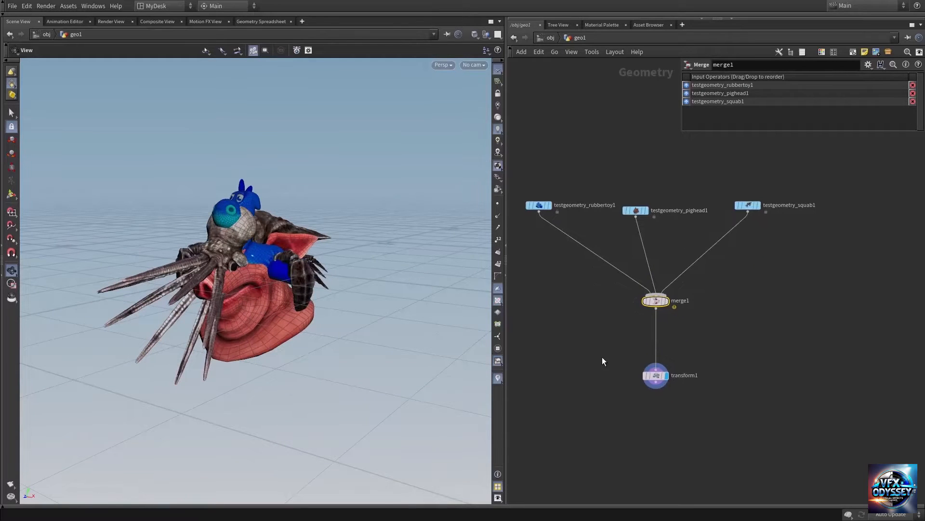
click(656, 375)
middle_drag(713, 368, 682, 348)
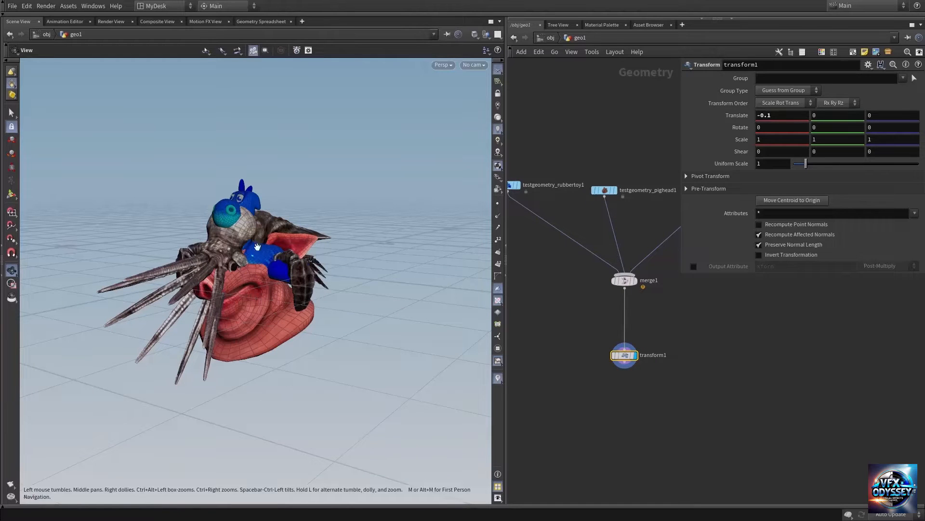
middle_drag(700, 307, 744, 425)
middle_drag(619, 283, 616, 257)
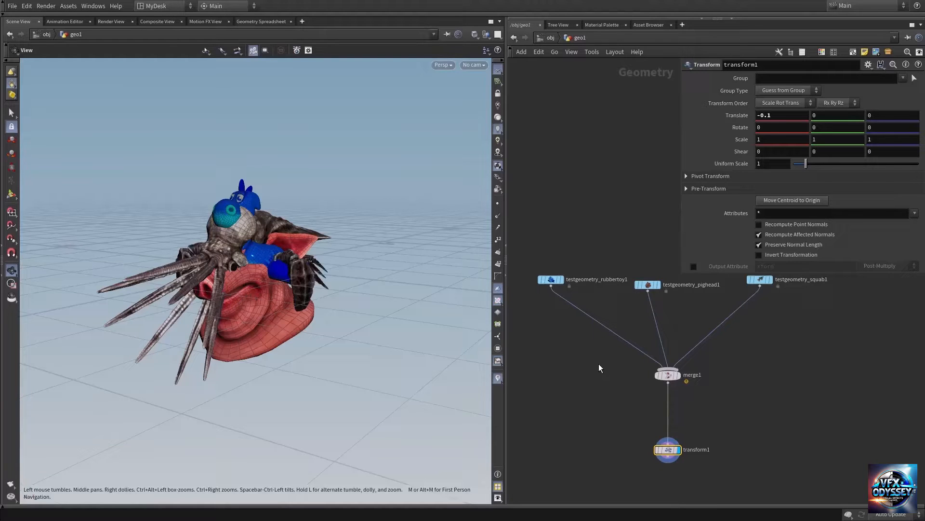
Step: Add a Group node and insert it on the wire between the rubber toy node and the Merge node
key(Tab)
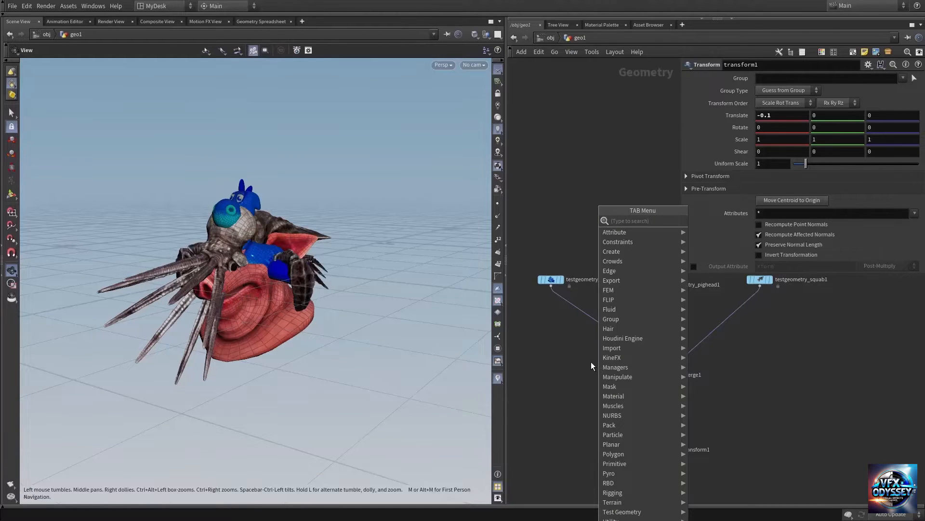
text(grou)
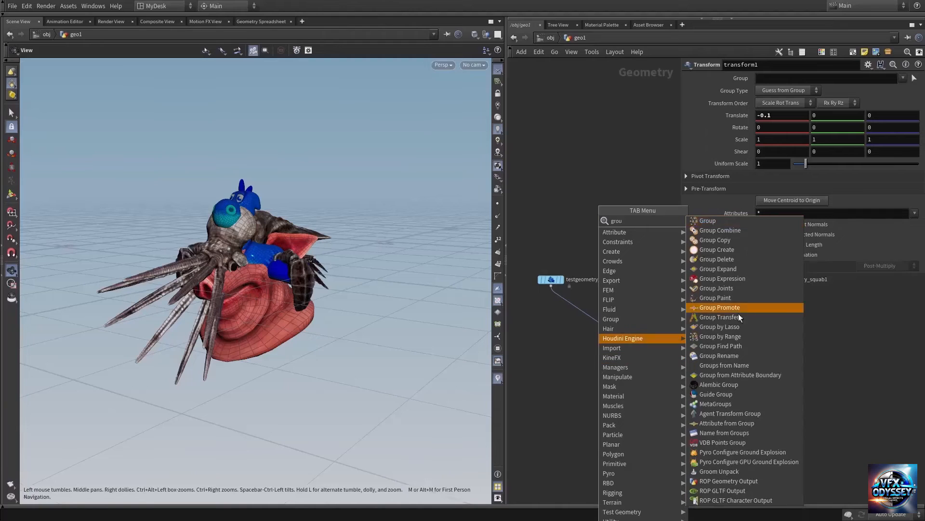
click(711, 220)
click(603, 374)
drag(603, 375, 578, 314)
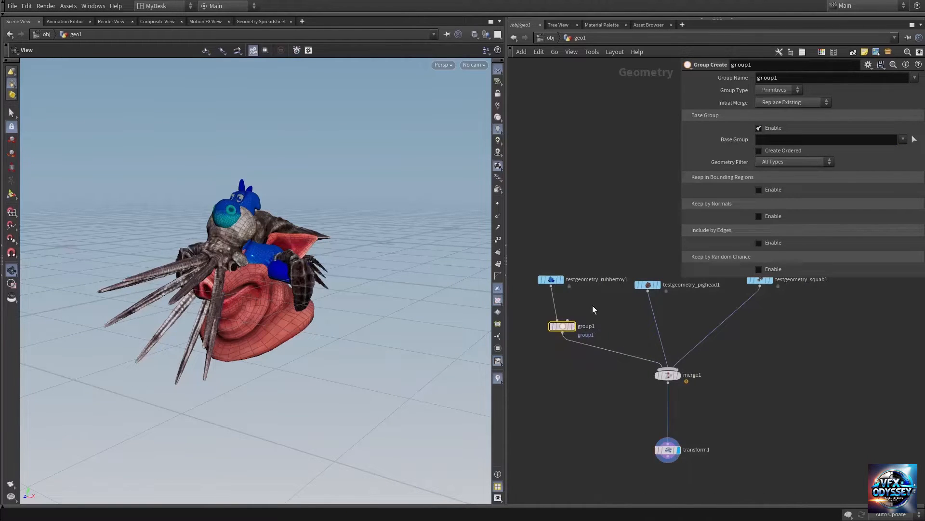
Step: Display the rubber toy's Group node and inspect the highlighted primitives on the model up close
scroll(585, 329, up, 5)
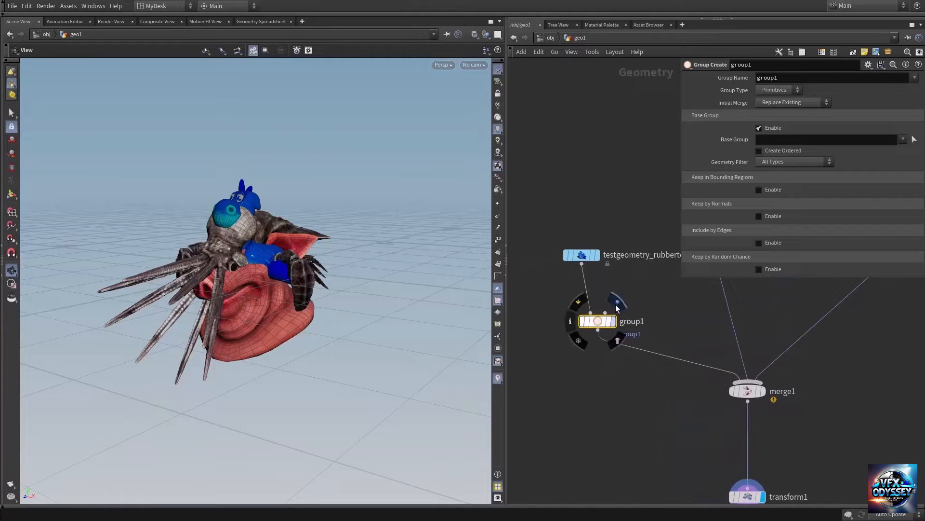
click(617, 302)
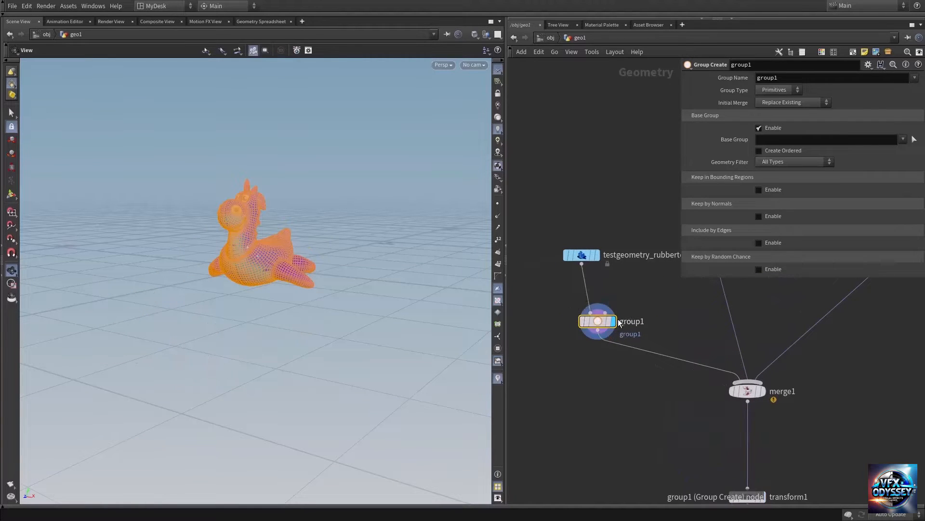
drag(243, 254, 304, 255)
right_drag(304, 254, 415, 258)
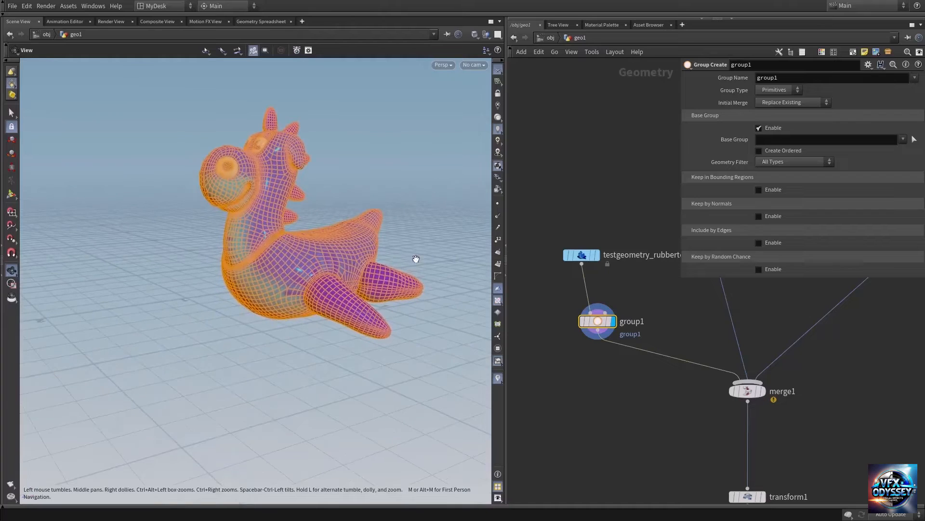
drag(320, 263, 250, 291)
right_drag(250, 291, 384, 296)
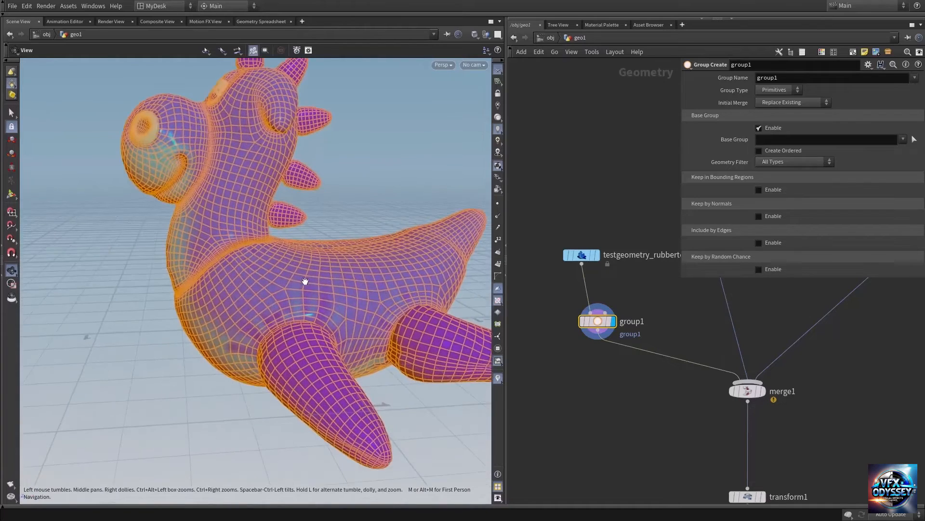
middle_drag(306, 281, 273, 320)
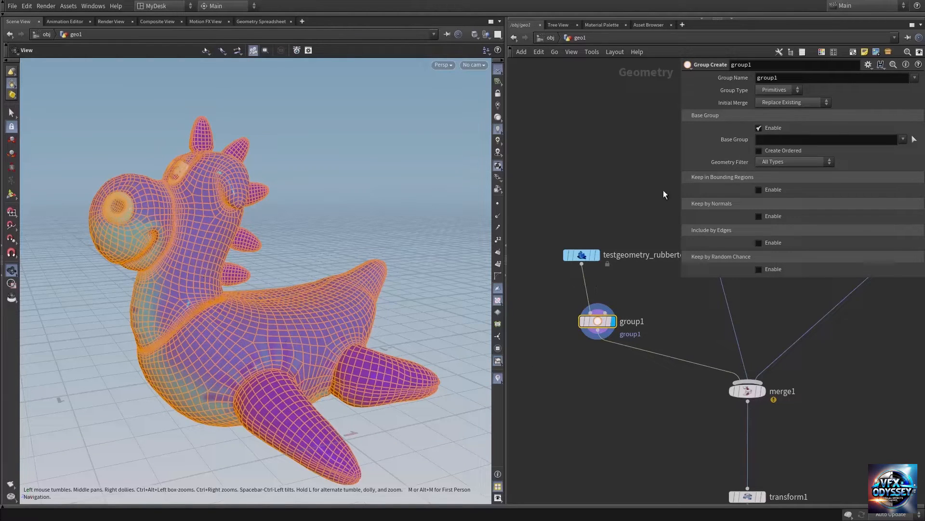
Step: Set the rubber toy Group node's group name to rubbertoy
double_click(802, 77)
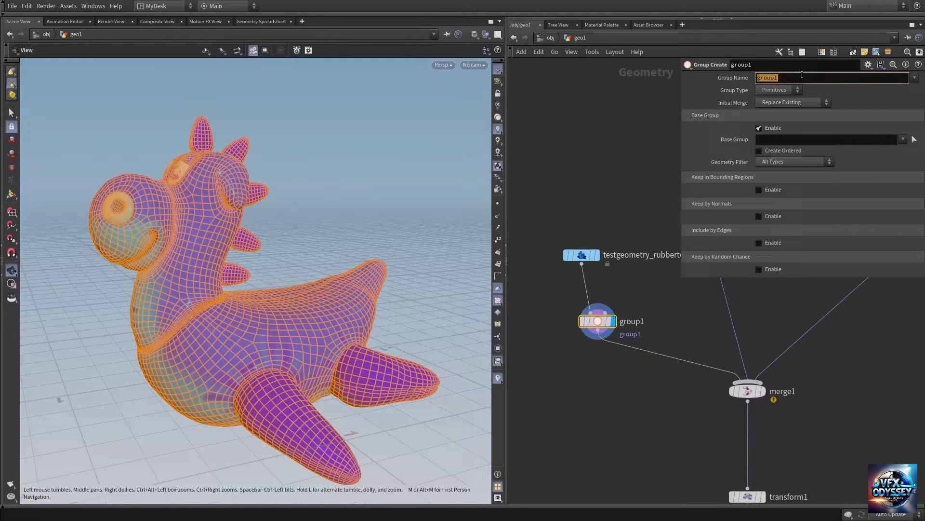
text(rubbertoy)
key(Return)
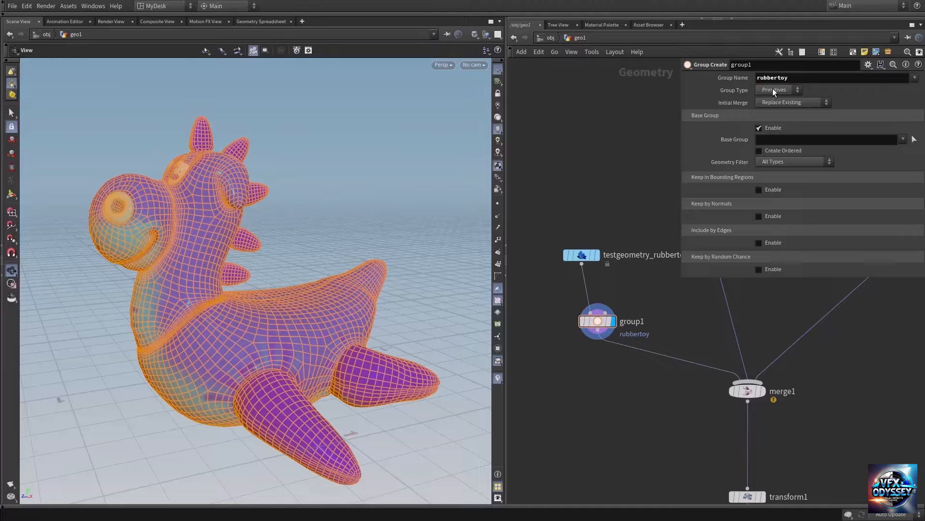
Step: Try the Points and Edges group types for the rubbertoy group, inspecting the highlighted components on the model
click(773, 91)
click(771, 107)
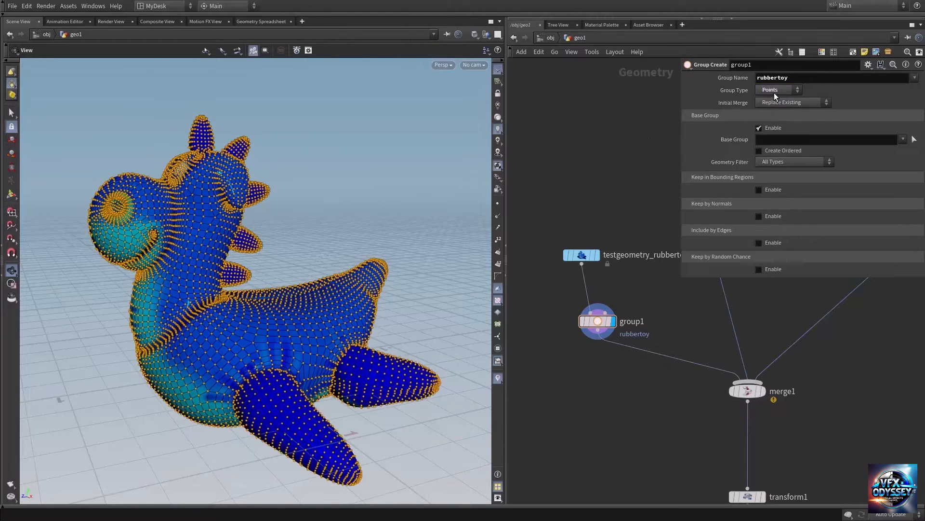
drag(212, 320, 243, 305)
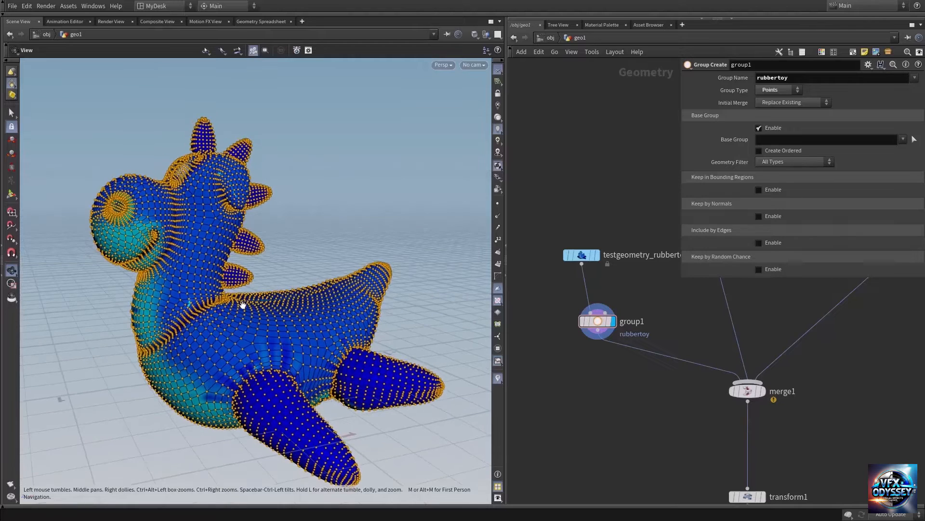
click(781, 92)
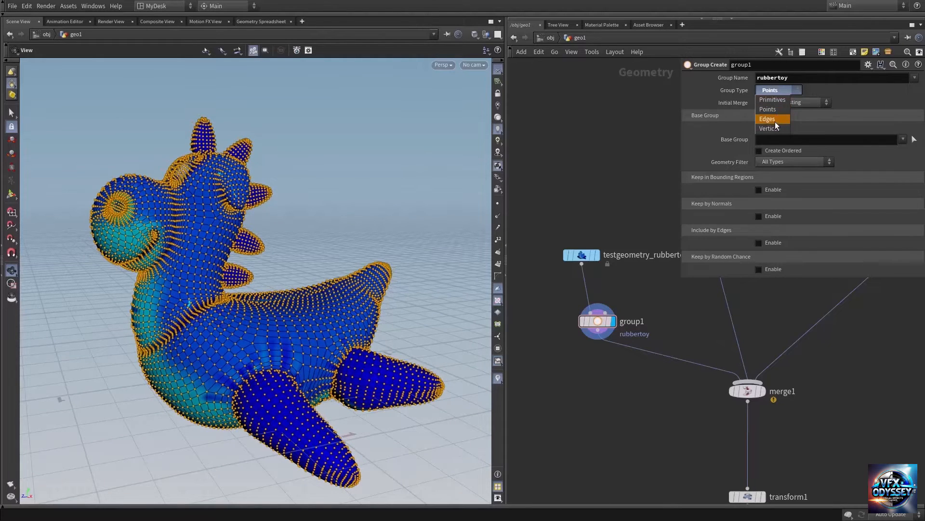
click(771, 119)
drag(226, 294, 251, 313)
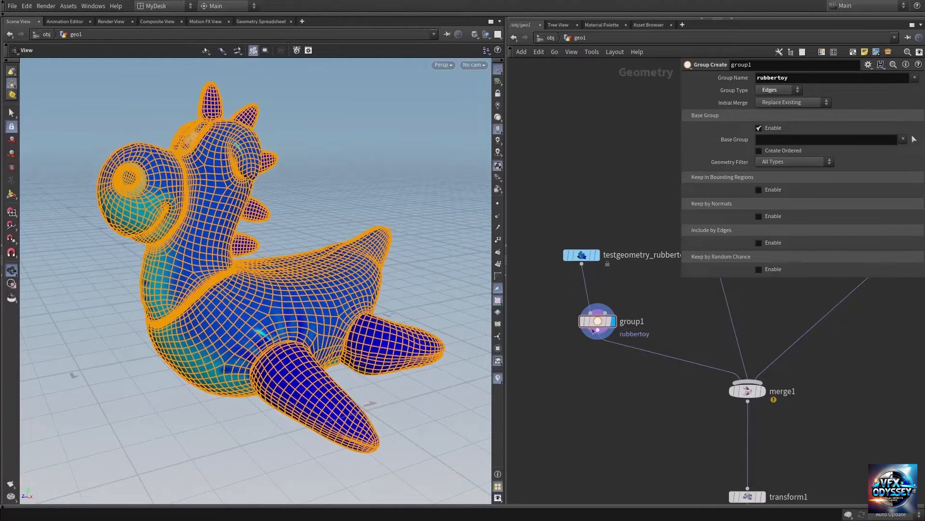
Step: Shift the rubber toy's Group node slightly and check its node info for the rubbertoy edge group
drag(591, 322, 569, 316)
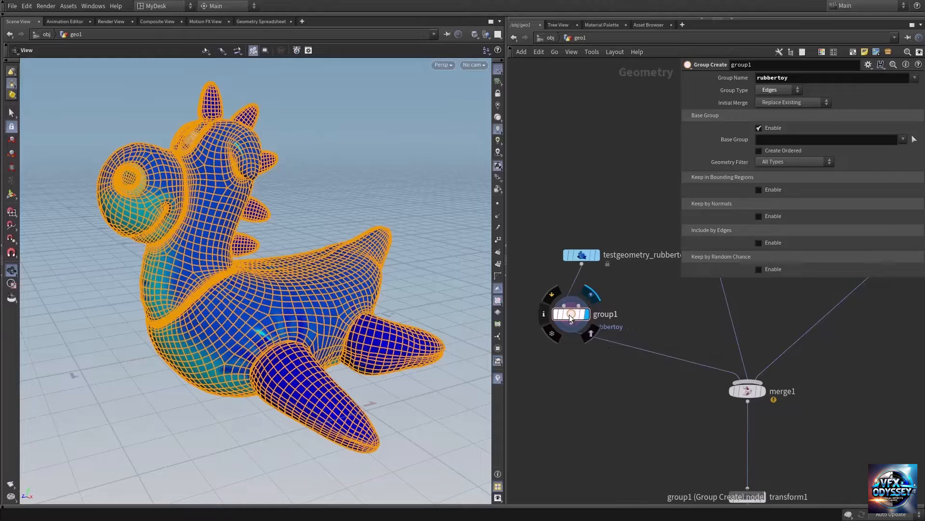
middle_click(569, 316)
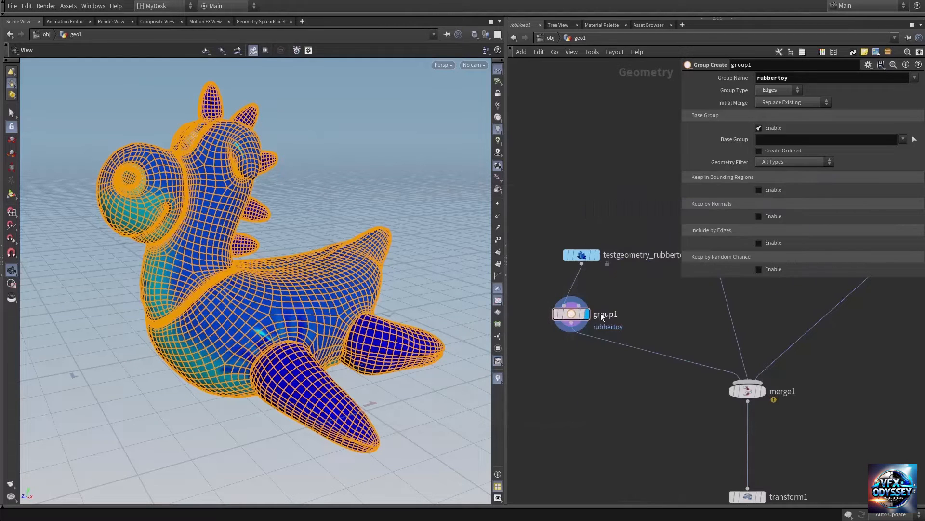
middle_click(573, 314)
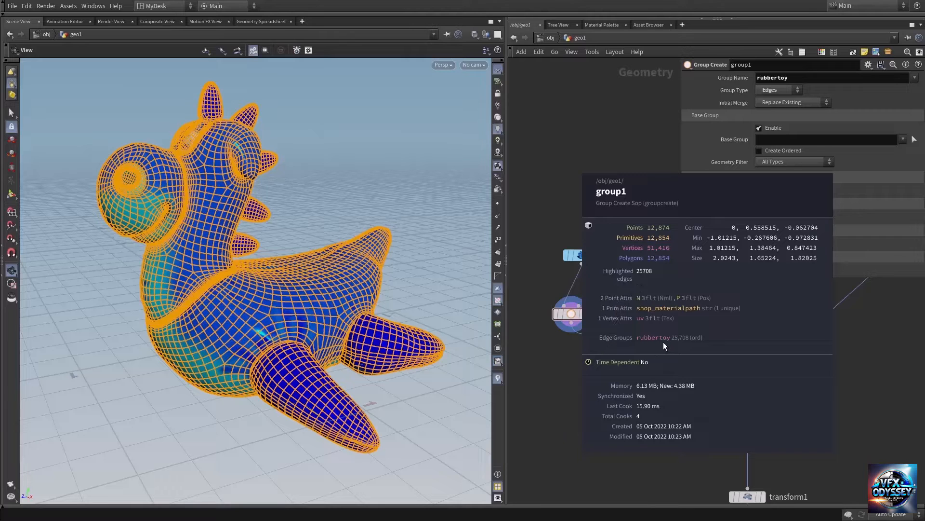
middle_drag(663, 343, 663, 343)
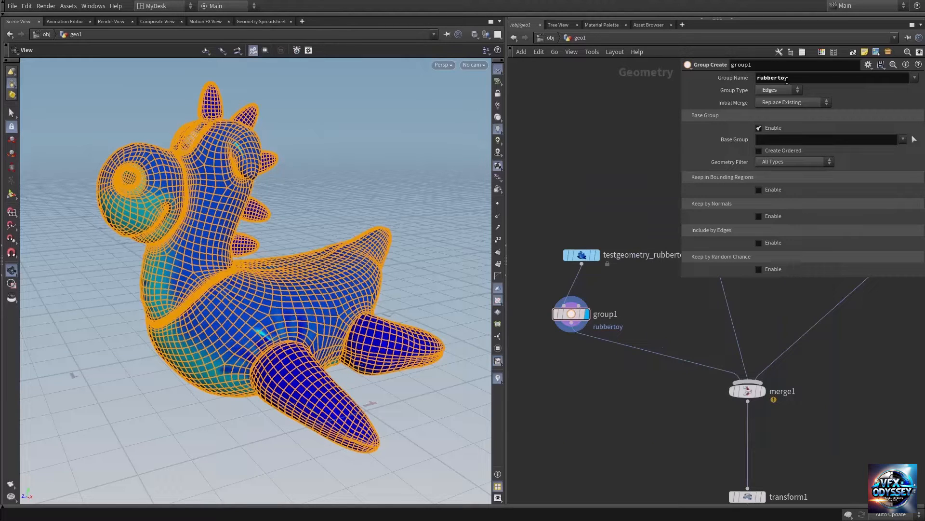
Step: Set the rubbertoy group's type to Primitives and check the group entry in the node info
click(776, 92)
click(774, 100)
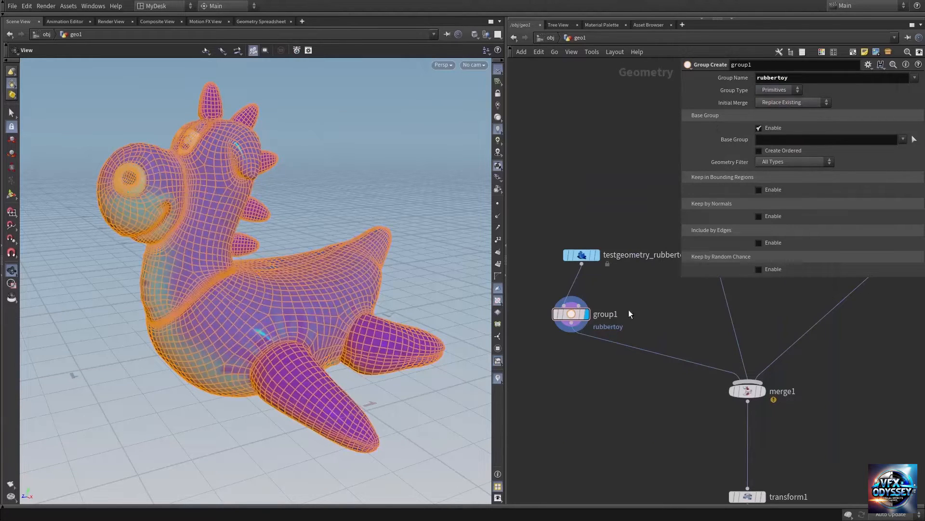
middle_drag(572, 315, 593, 319)
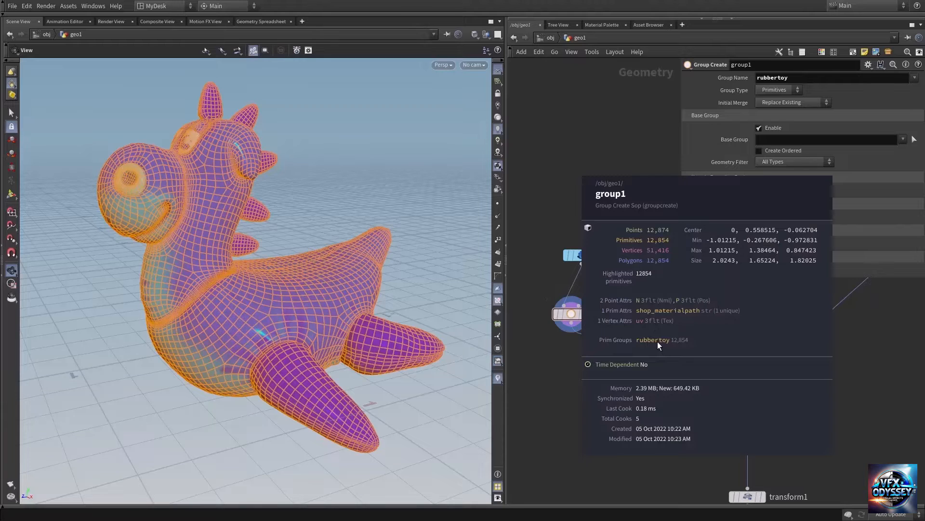
middle_drag(658, 342, 659, 342)
Step: Add a second Group node and insert it on the wire between the pig head node and the Merge node
middle_drag(685, 313, 646, 333)
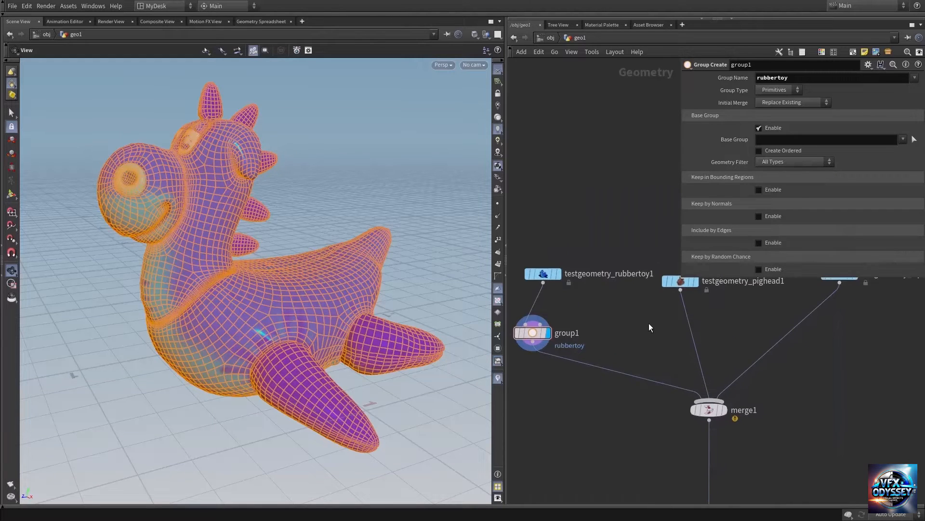
middle_drag(761, 329, 695, 343)
key(Tab)
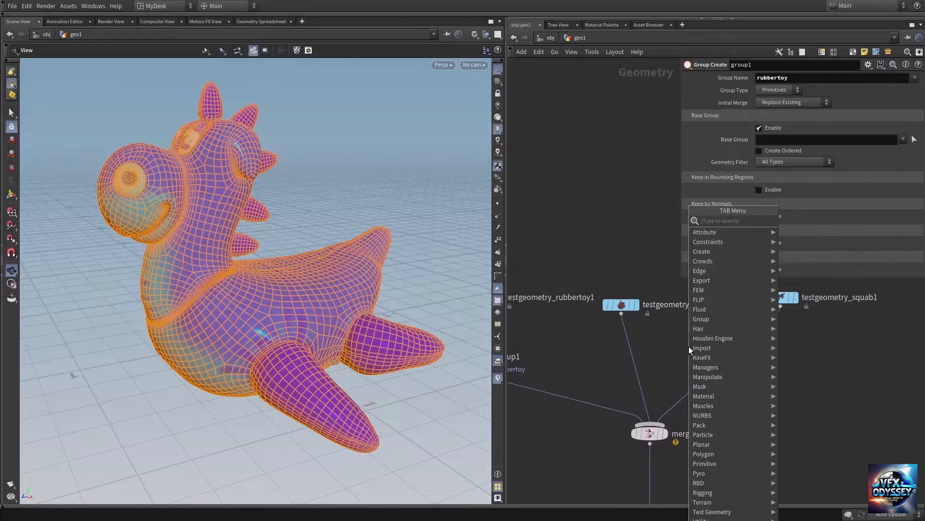
text(g)
text(ou)
key(Return)
click(689, 346)
drag(689, 346, 631, 355)
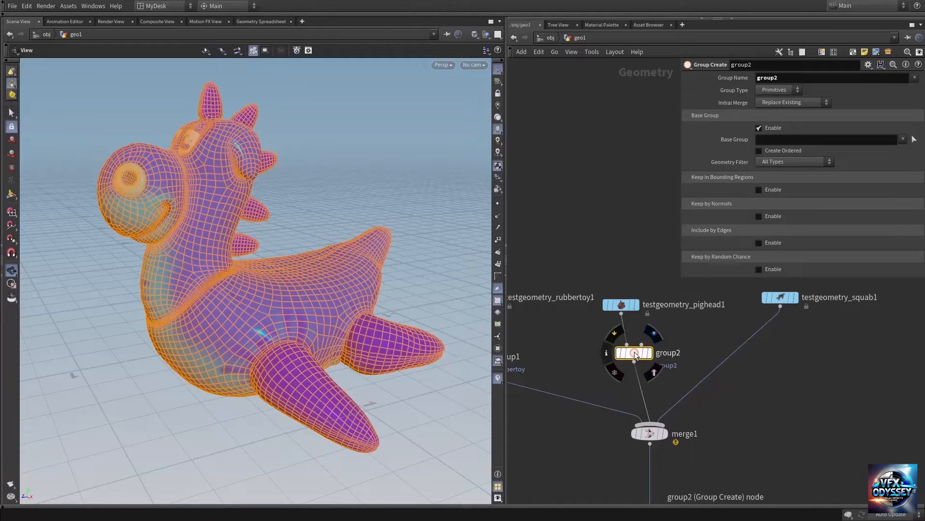
Step: Set the pig head Group node's group name to pig
double_click(793, 78)
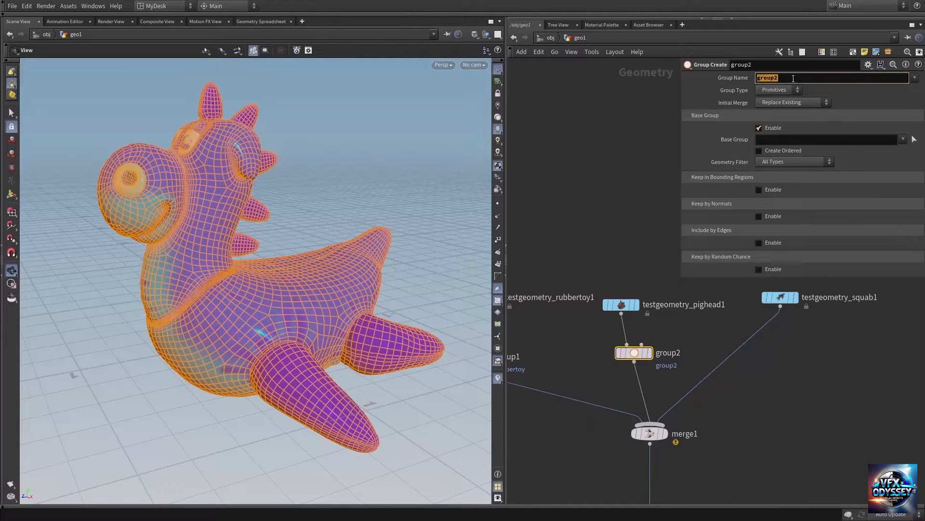
text(pig)
key(Return)
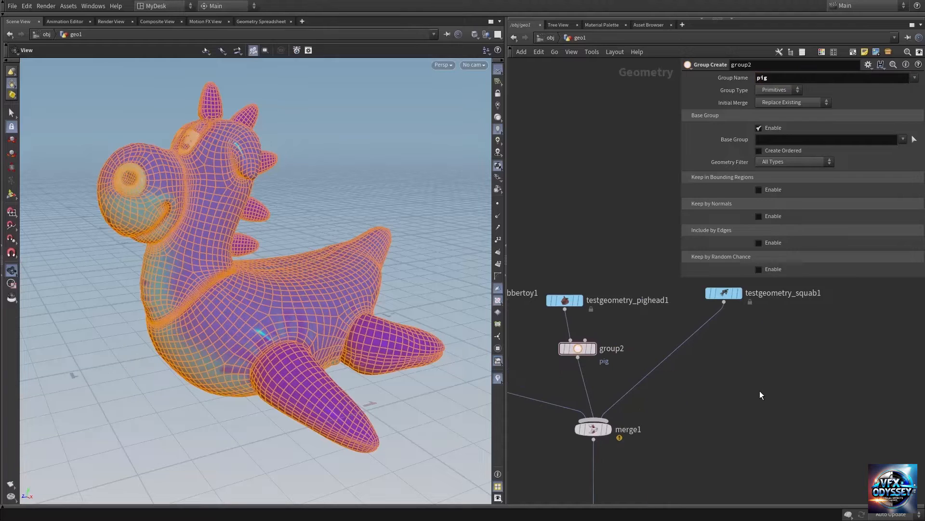
Step: Add a third Group node and insert it on the wire between the squab node and the Merge node
key(Tab)
text(group)
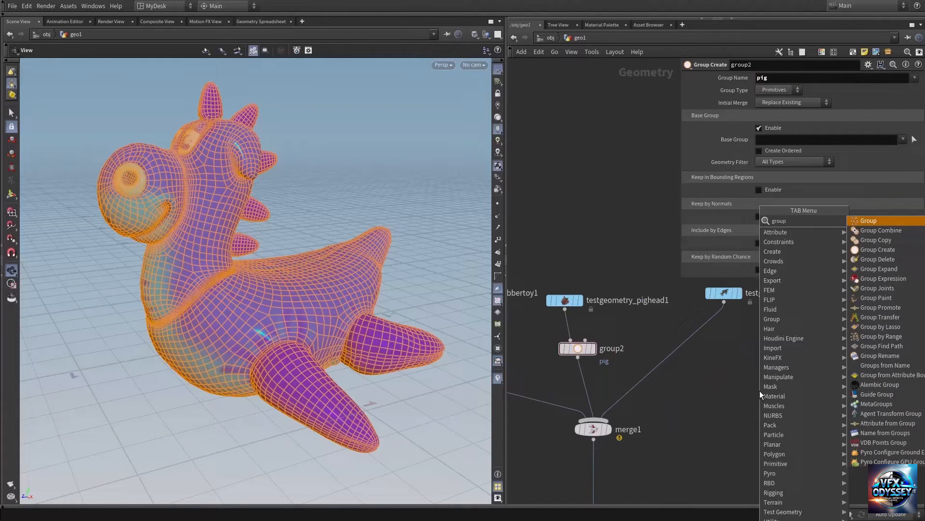
key(Return)
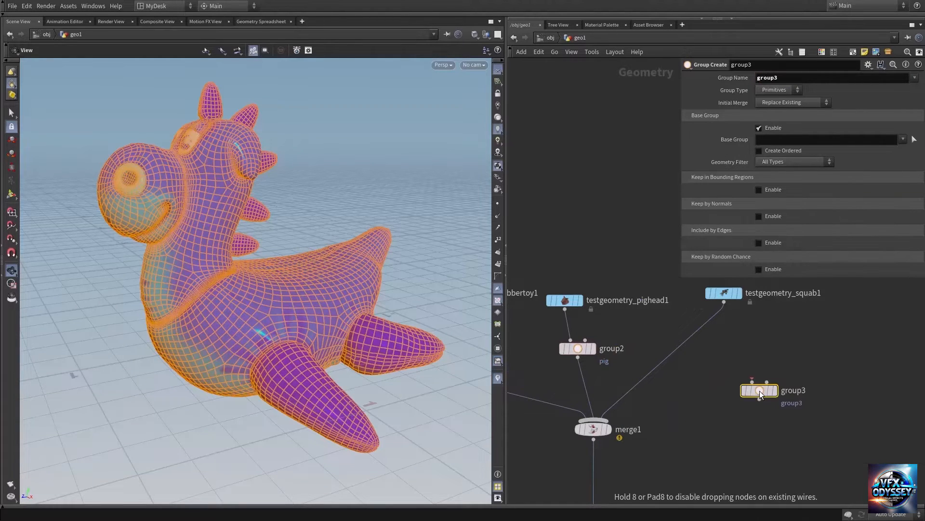
click(687, 347)
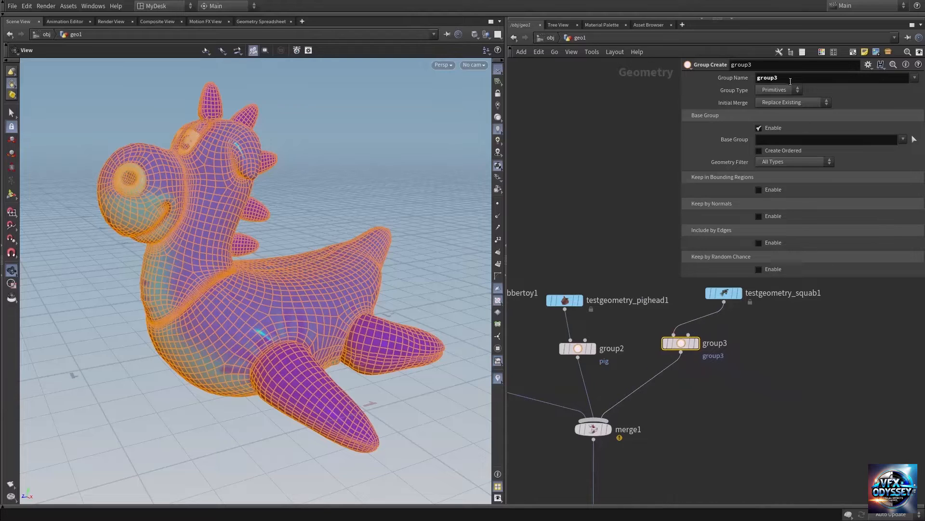
Step: Set the squab Group node's group name to squab
click(809, 80)
text(squab)
click(731, 420)
Step: Display the Transform node below the Merge and bring up the groups available to it
middle_drag(682, 435, 689, 310)
middle_drag(681, 380, 689, 356)
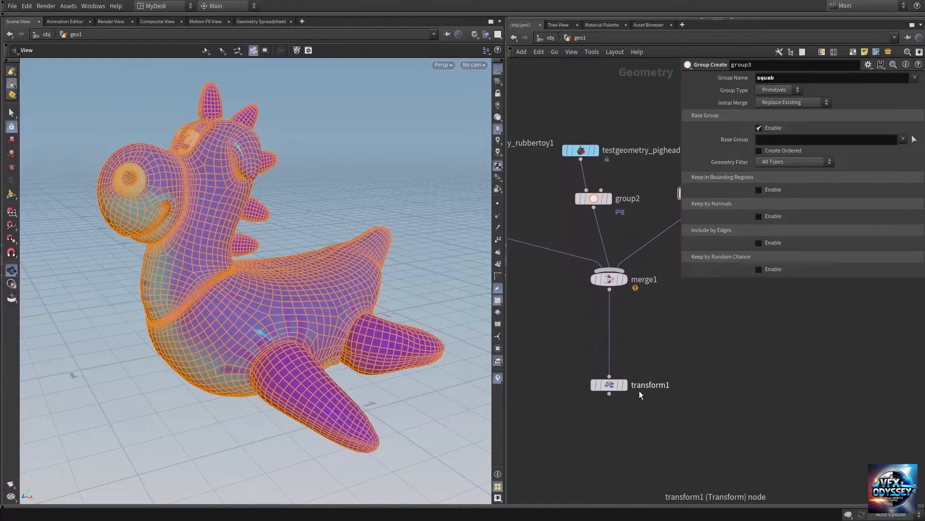
click(624, 385)
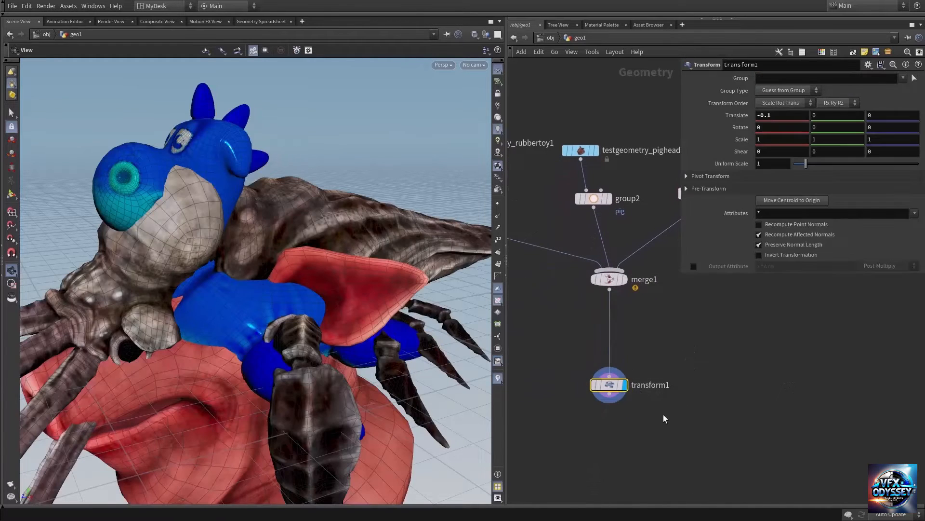
click(903, 79)
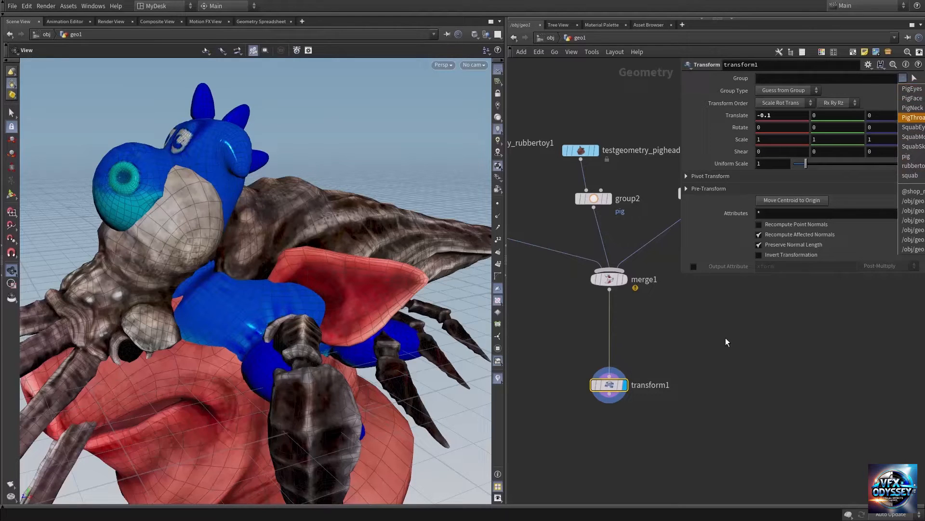
Step: Move the pig head node farther above its Group node and check its node info for existing primitive groups
middle_drag(714, 334, 752, 466)
middle_drag(637, 244, 665, 373)
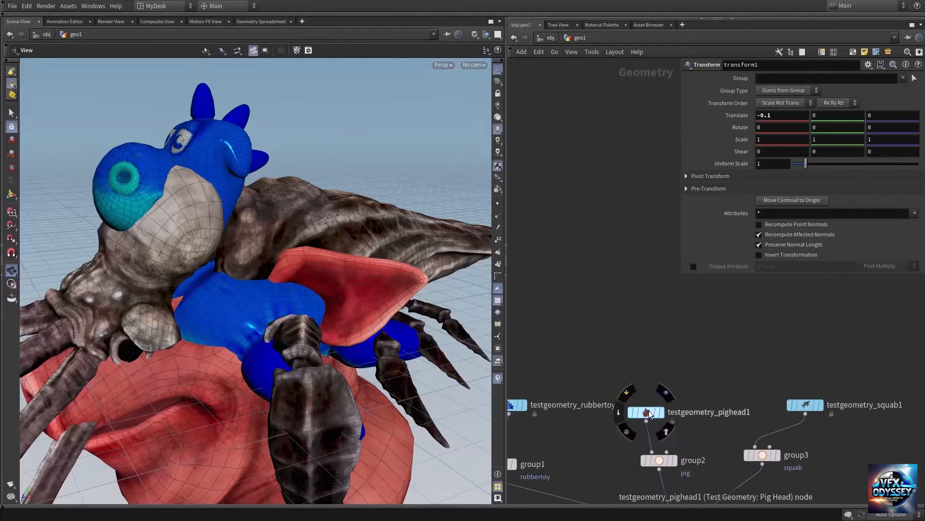
drag(649, 409, 655, 363)
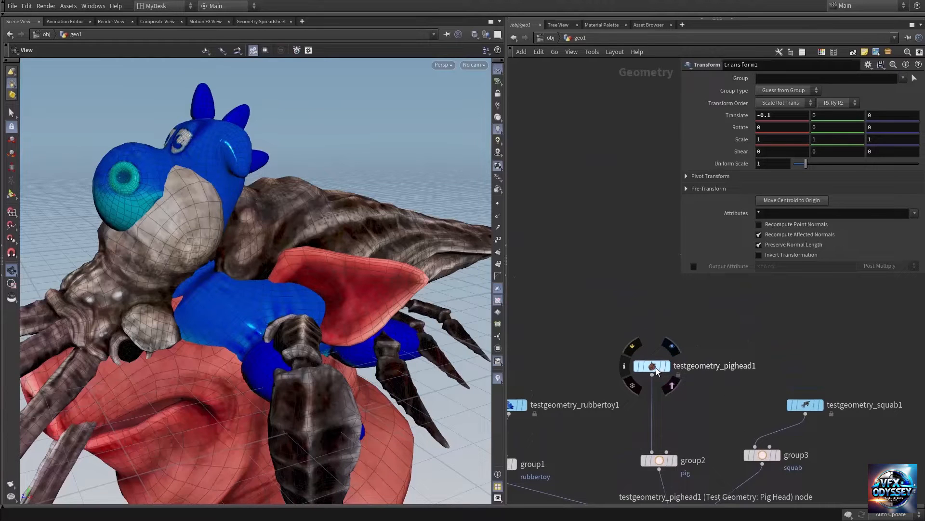
middle_click(658, 364)
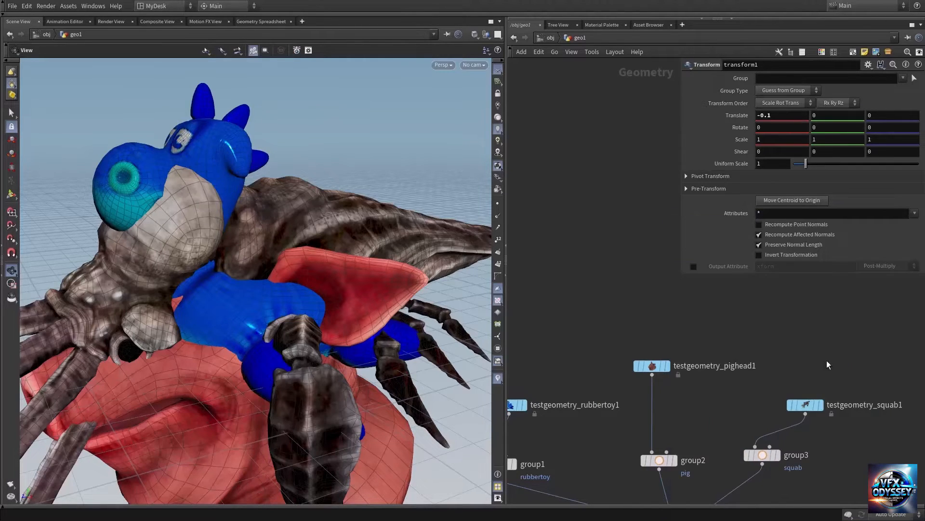
Step: Move the rubber toy node farther above its Group node, and check the rubber toy and squab node info for existing groups
middle_drag(691, 394, 737, 325)
drag(562, 336, 547, 270)
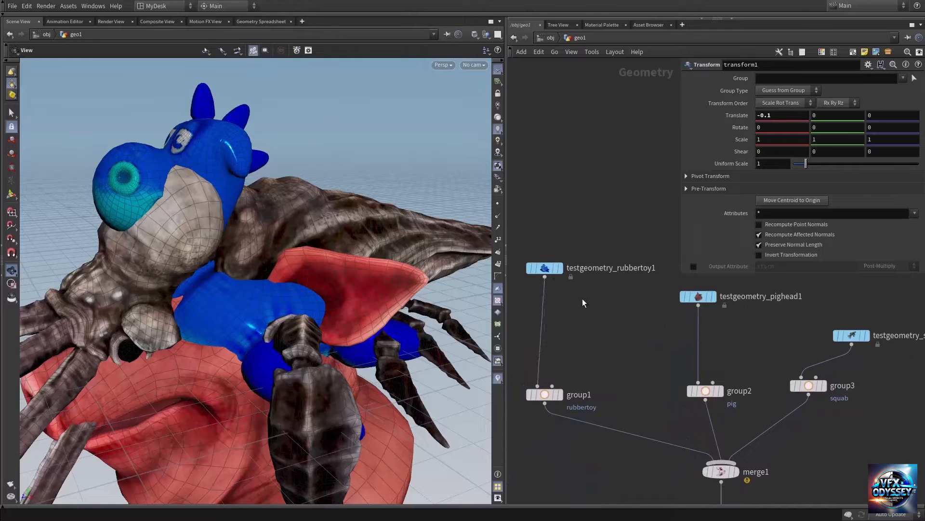
middle_click(545, 268)
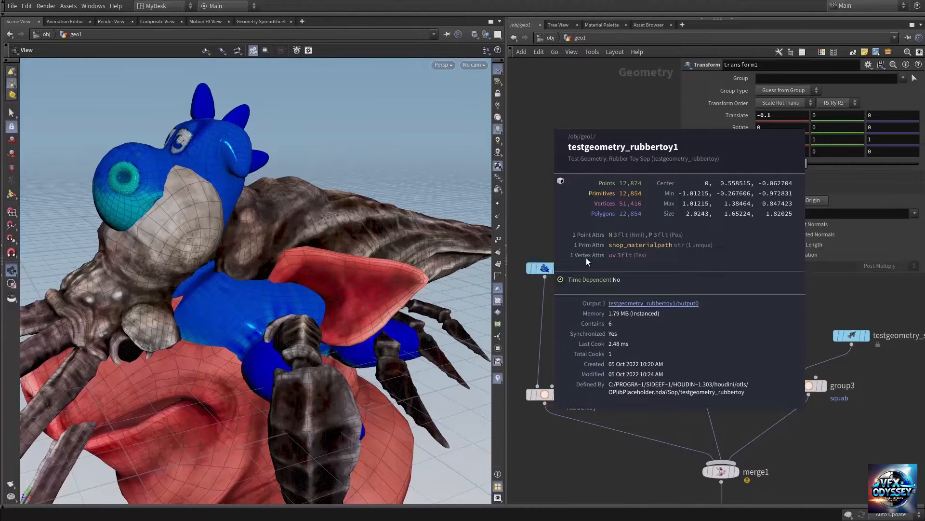
middle_drag(859, 336, 687, 323)
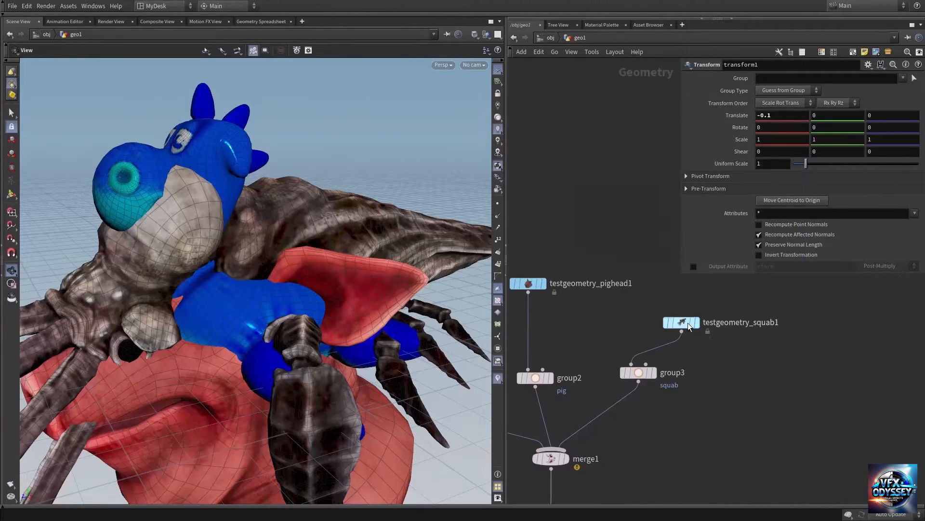
middle_click(679, 322)
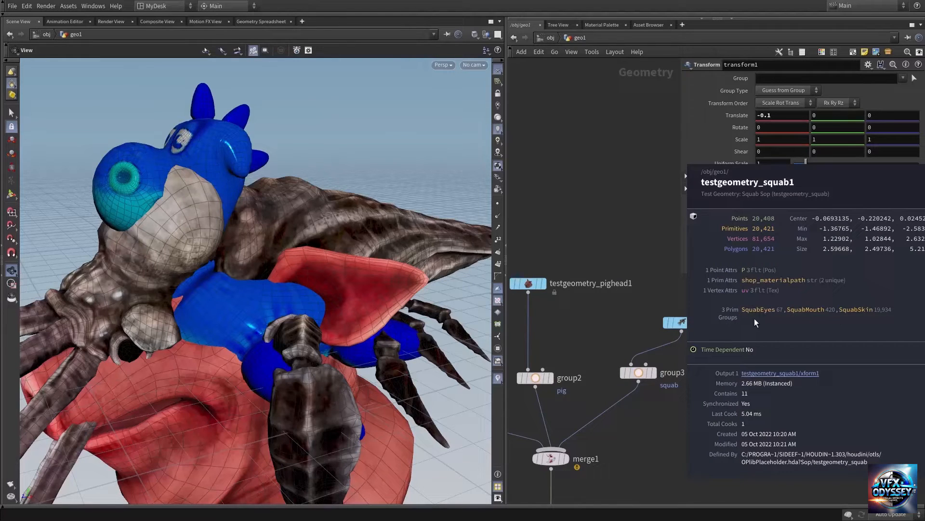
Step: Move the squab node up and insert a Group Delete node on the wire between it and its Group node
middle_drag(676, 294, 699, 355)
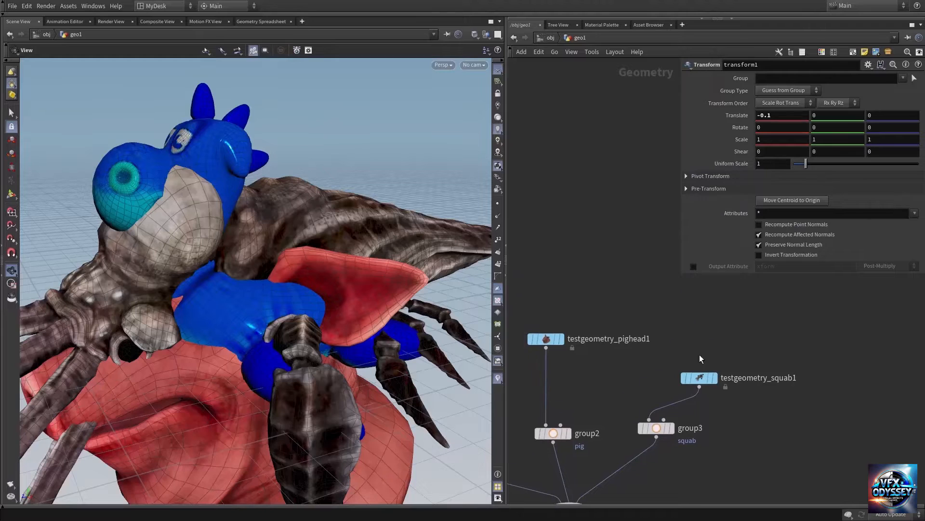
drag(699, 378, 713, 342)
middle_drag(713, 390, 748, 380)
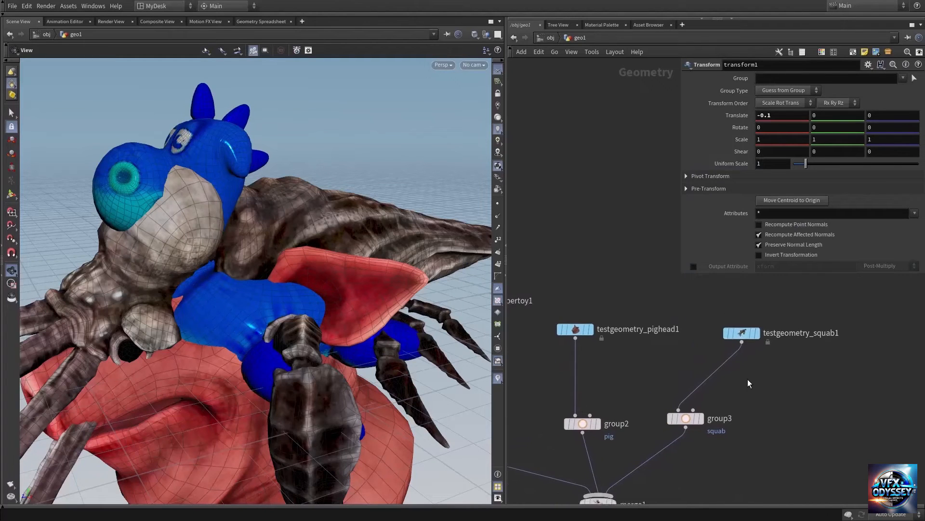
key(Tab)
text(gr)
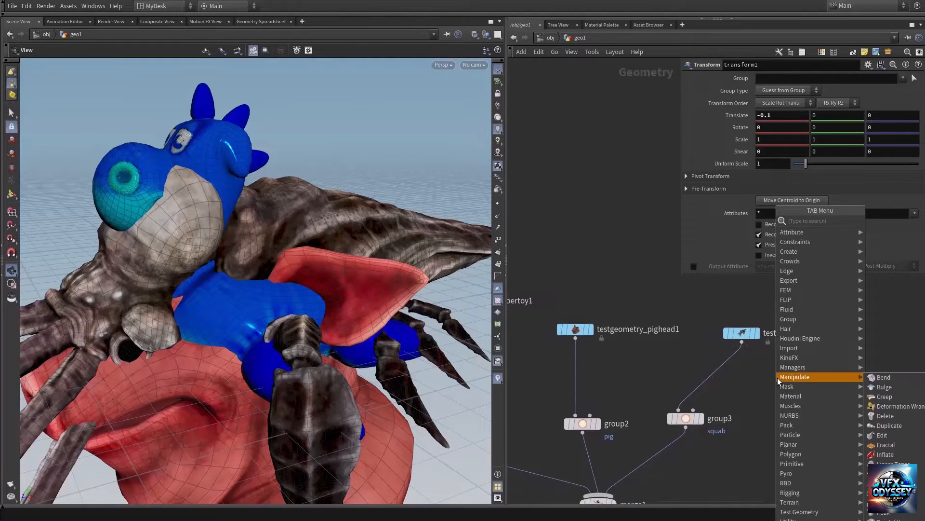
text(ou)
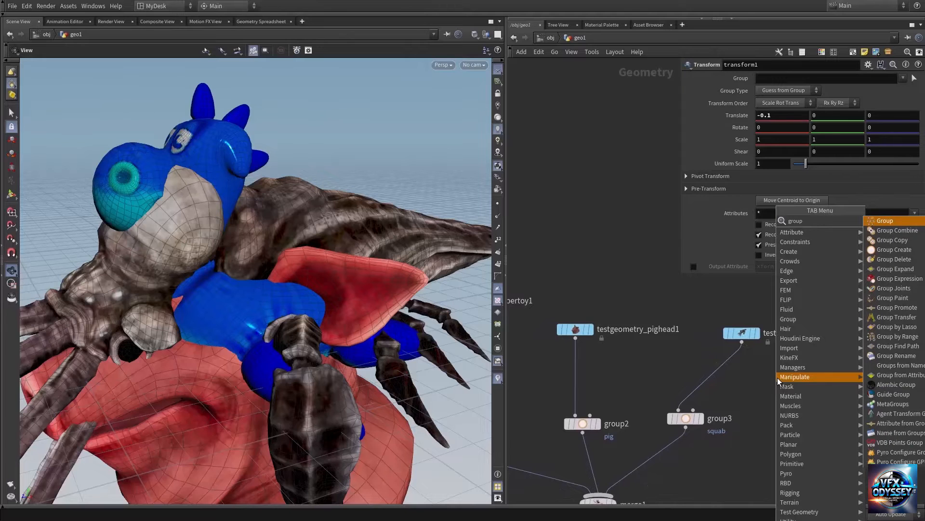
text(p)
click(889, 221)
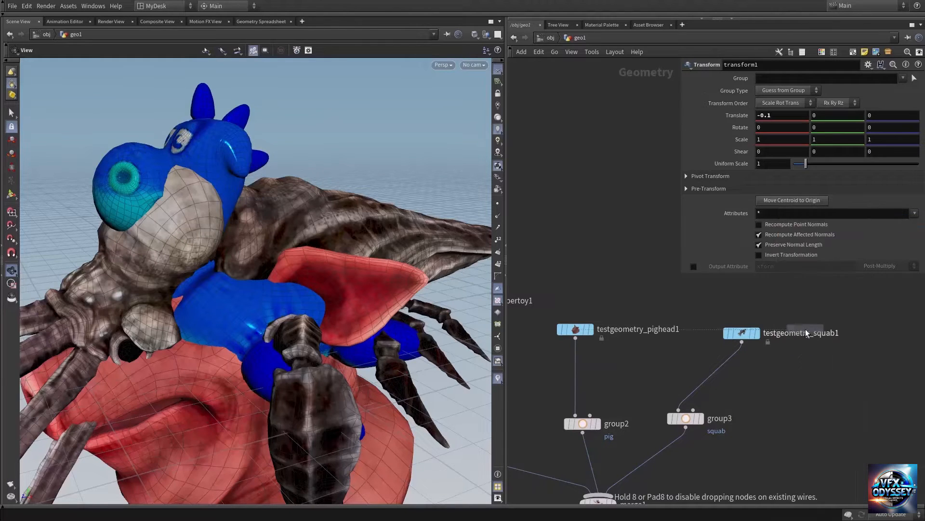
click(742, 366)
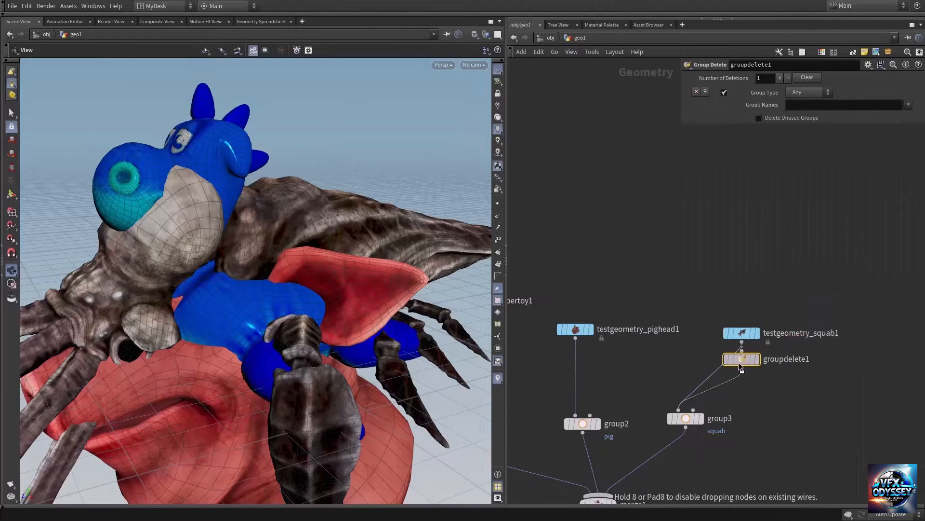
middle_drag(799, 408, 808, 380)
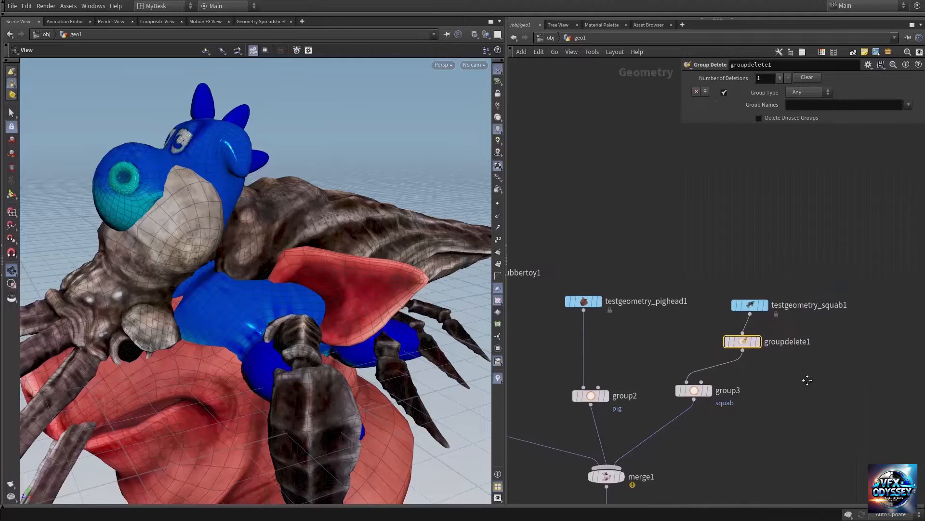
Step: Set the squab Group Delete node's group names to * and check its node info for remaining groups
click(817, 105)
text(*)
key(Return)
middle_click(741, 340)
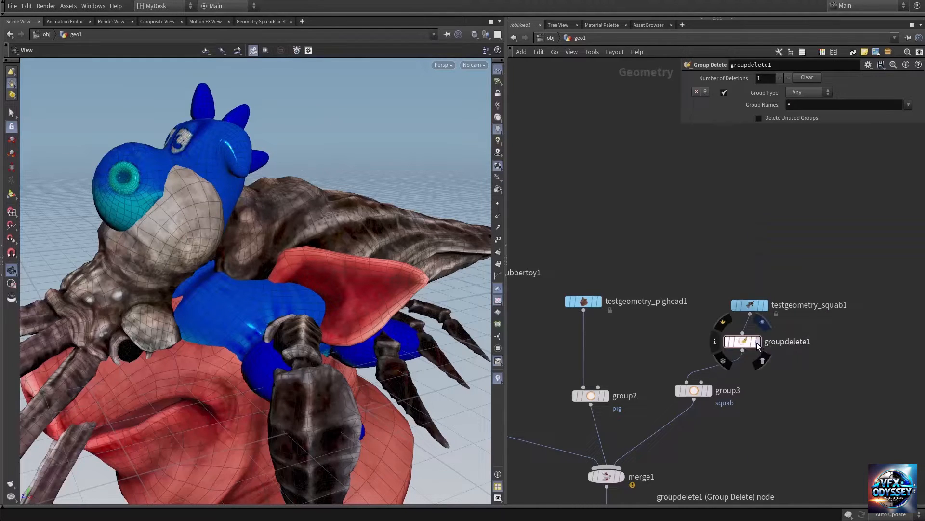
middle_click(750, 346)
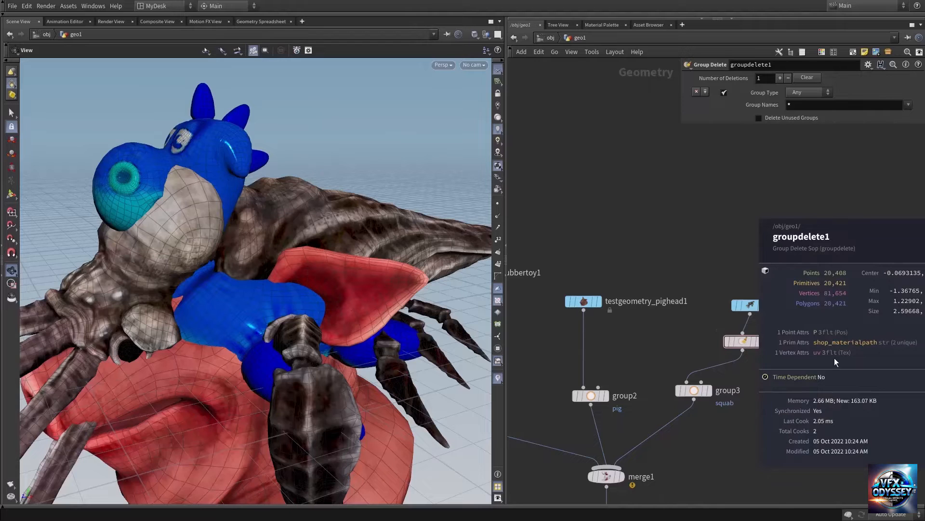
Step: Duplicate the squab's Group Delete node and insert the copy on the wire between the pig head node and its Group node
middle_drag(756, 386, 838, 366)
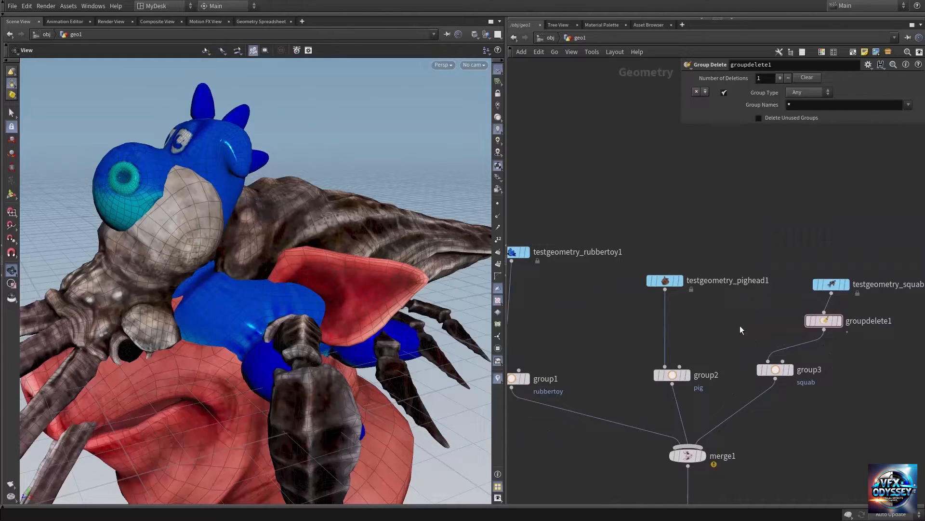
middle_drag(781, 322, 731, 312)
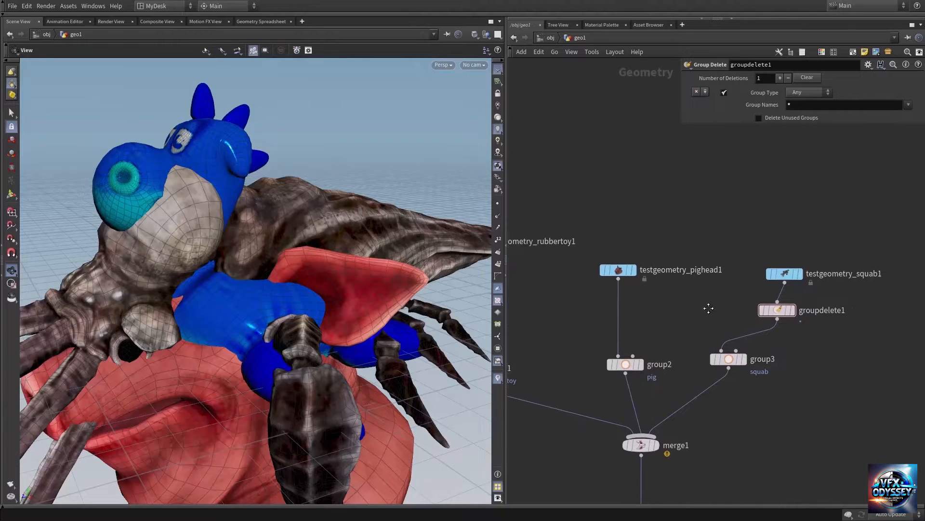
click(773, 311)
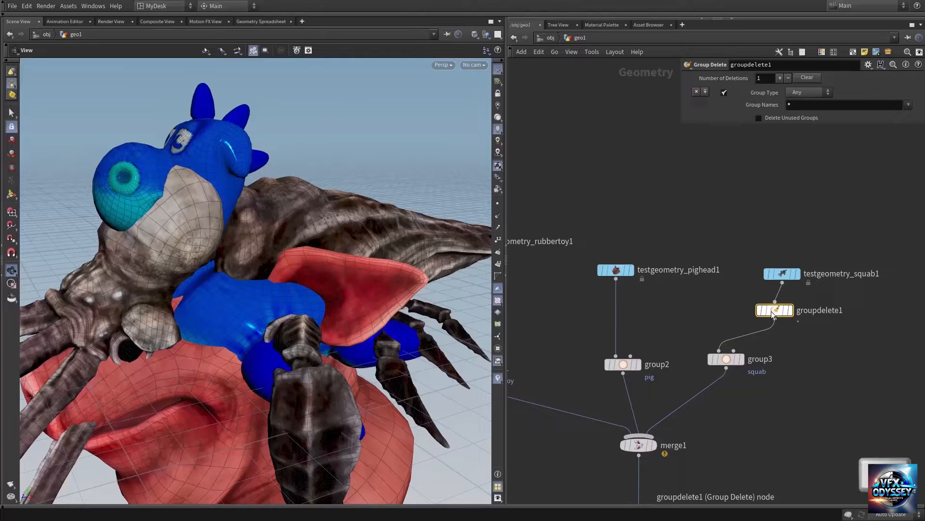
alt+drag(772, 313, 685, 315)
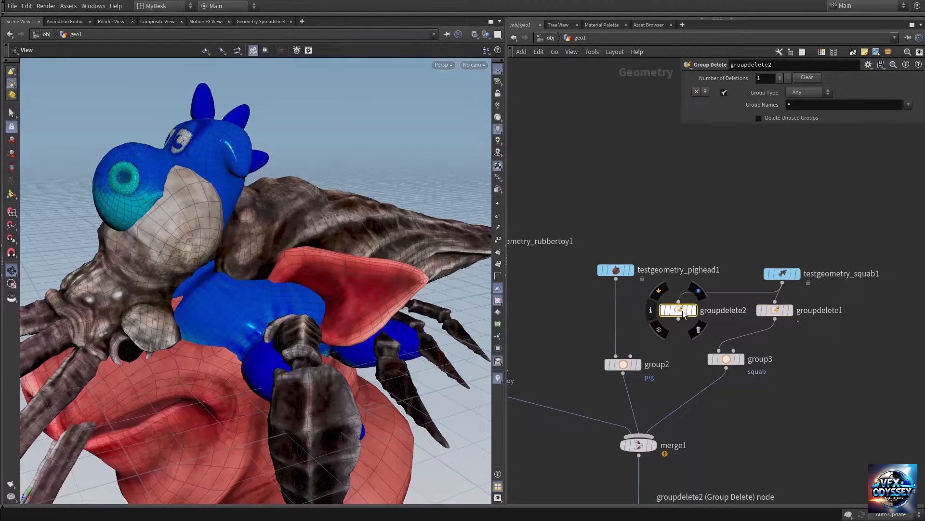
middle_drag(684, 314, 762, 322)
drag(762, 323, 692, 323)
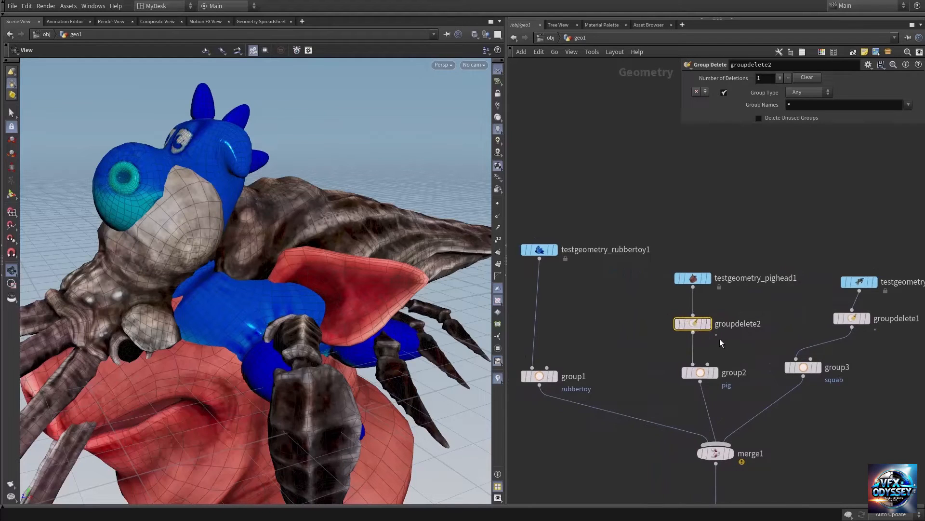
Step: Check the node info of the pig head's Group Delete node and the rubber toy node for remaining groups
middle_click(692, 322)
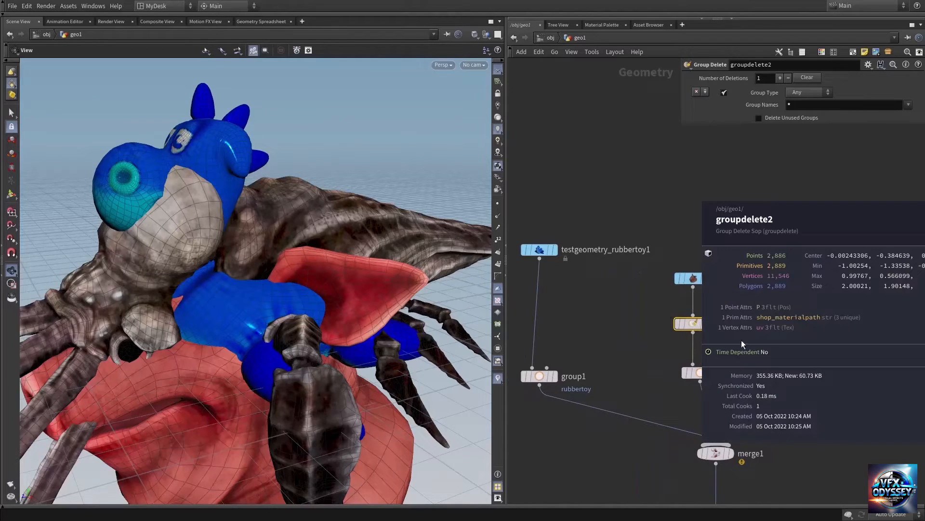
middle_drag(634, 345, 667, 328)
middle_click(569, 234)
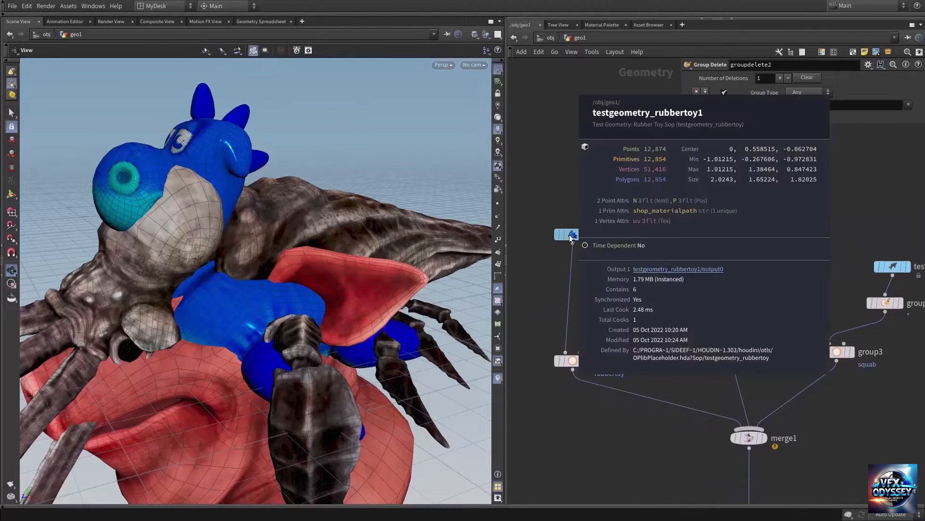
Step: Limit the Transform node to the pig group
middle_drag(690, 350, 613, 179)
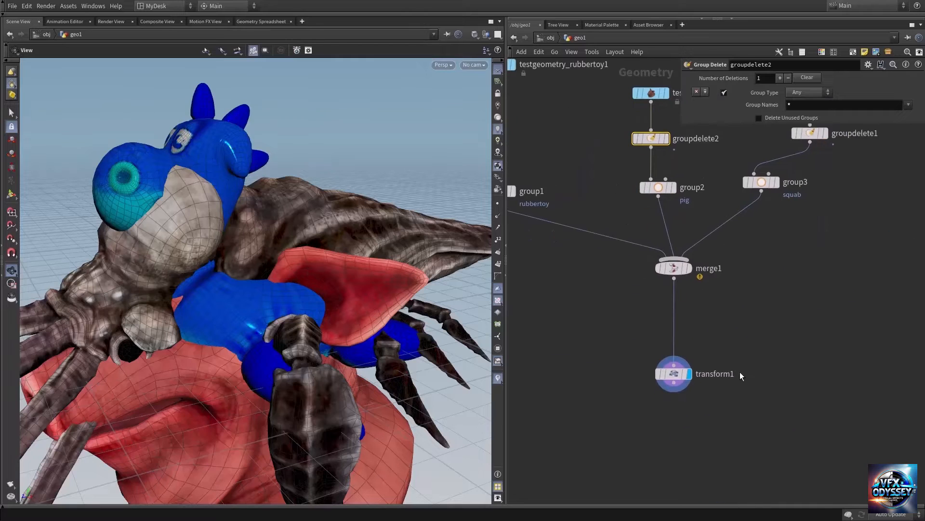
middle_drag(724, 353, 729, 335)
drag(747, 327, 629, 434)
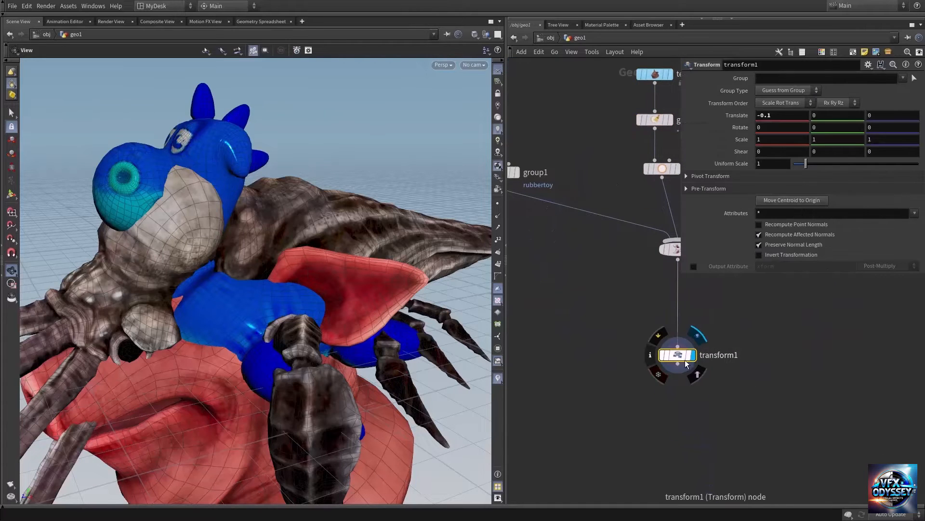
click(697, 374)
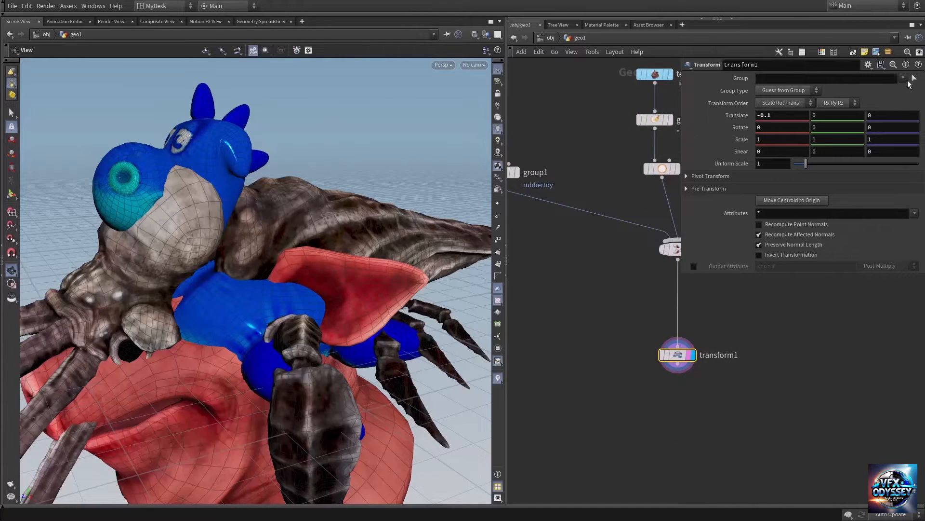
click(903, 78)
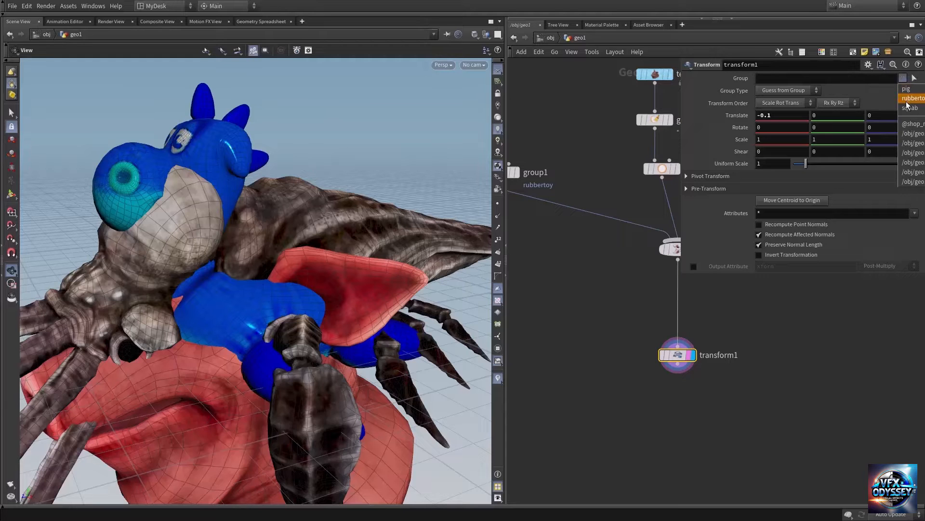
click(915, 90)
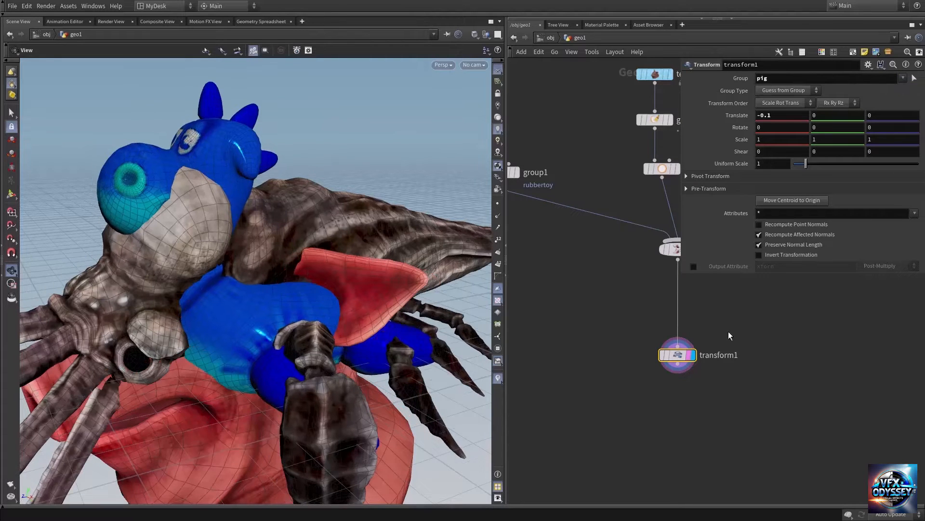
Step: Move the pig head aside by setting the Transform node's X translation to 1.7
scroll(296, 302, down, 5)
middle_drag(296, 303, 245, 279)
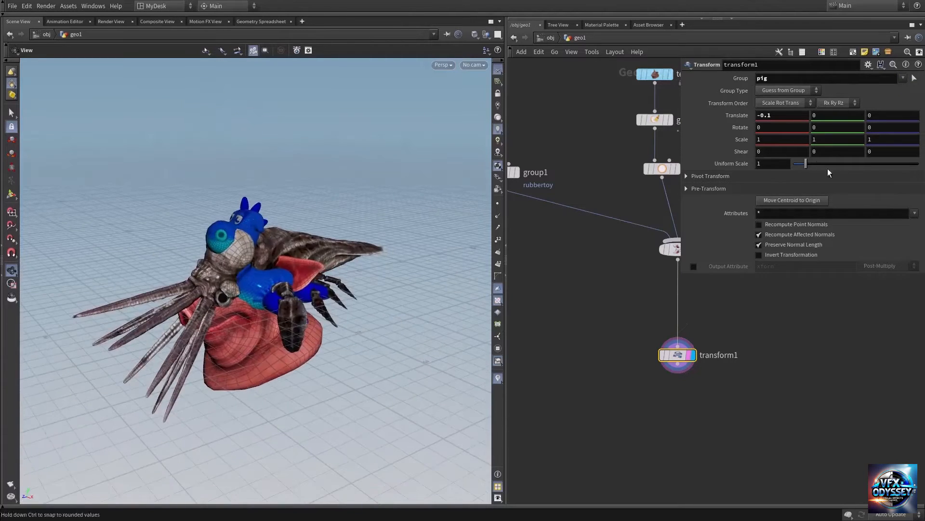
middle_drag(779, 116, 861, 126)
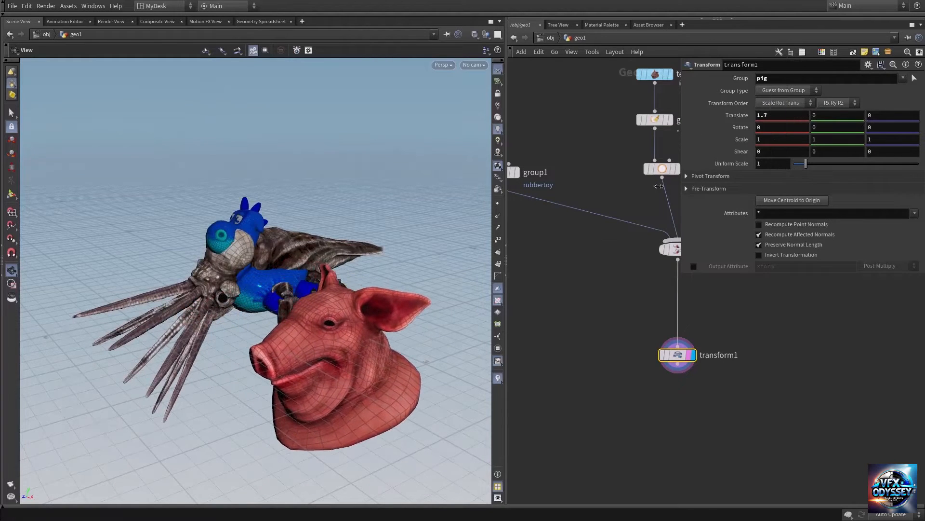
drag(318, 352, 306, 289)
Step: Add a second Transform node, wire it directly below the pig's Transform node, and display its result
middle_drag(685, 391, 684, 377)
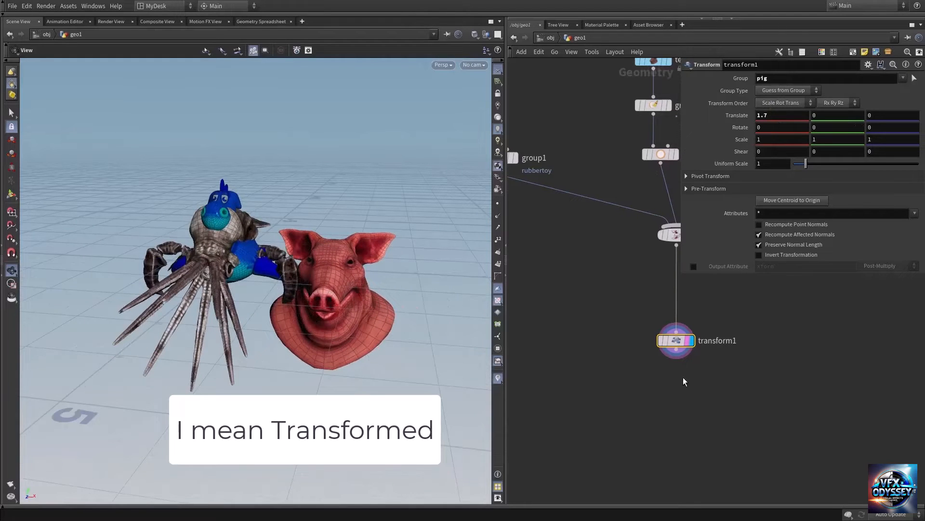
key(Tab)
text(tra)
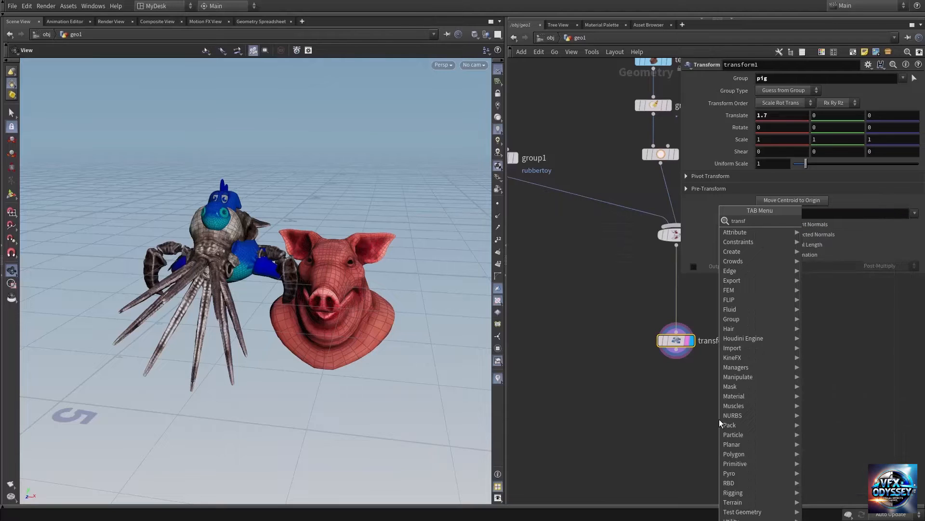
key(Return)
click(676, 349)
click(719, 409)
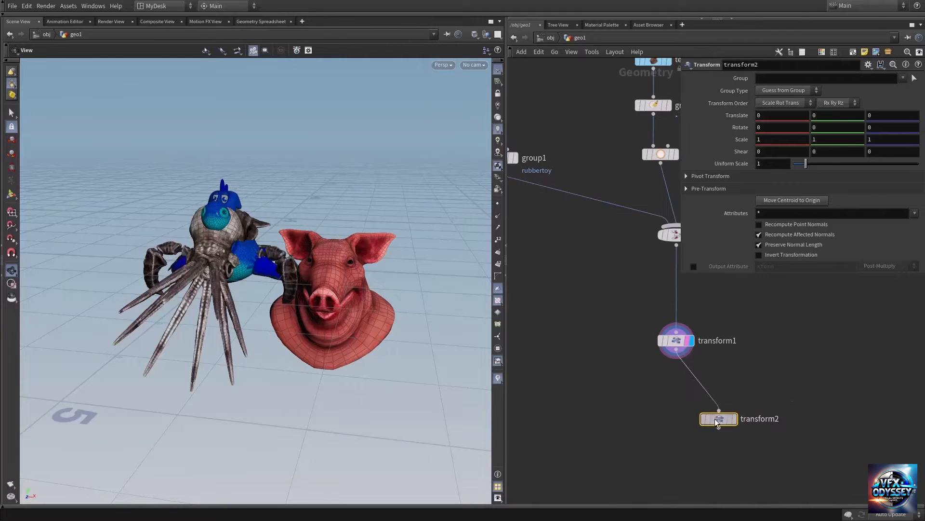
drag(718, 419, 675, 386)
click(691, 383)
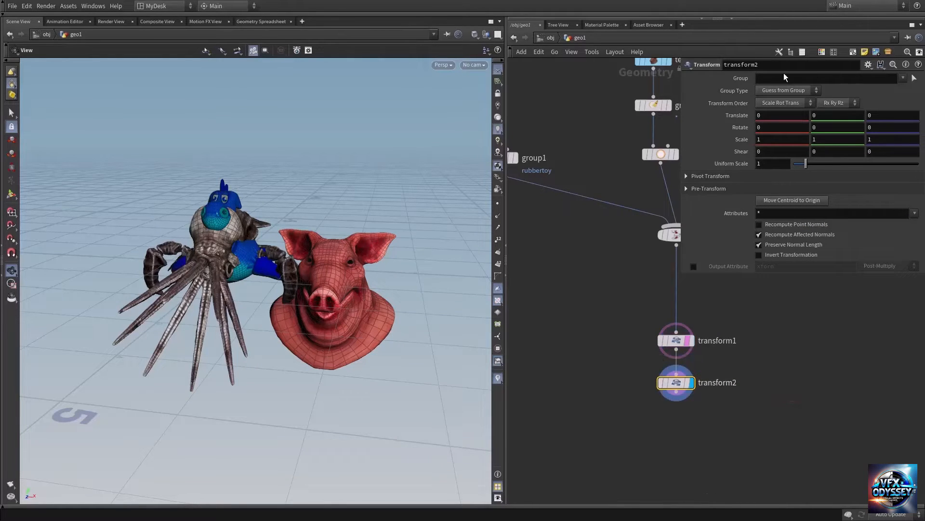
Step: Limit the second Transform node to the rubbertoy group and set its X translation to 4.3
click(903, 80)
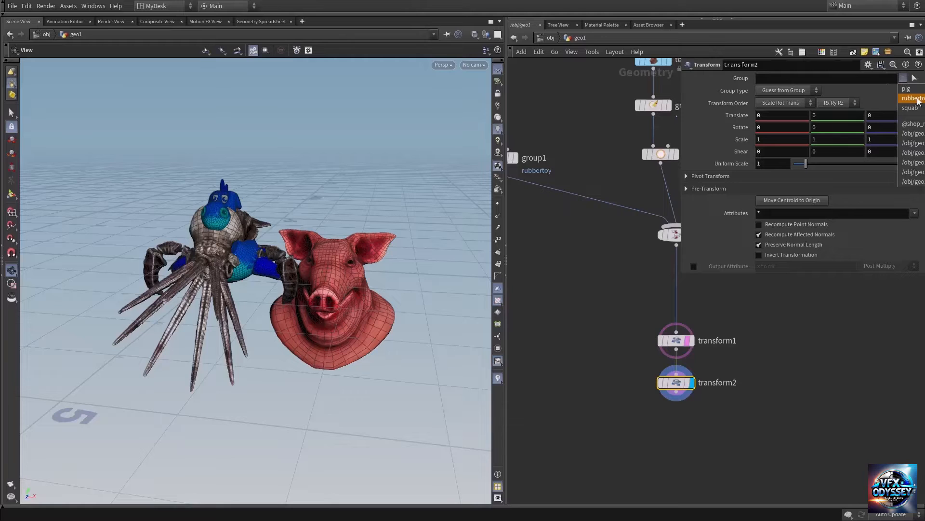
click(915, 99)
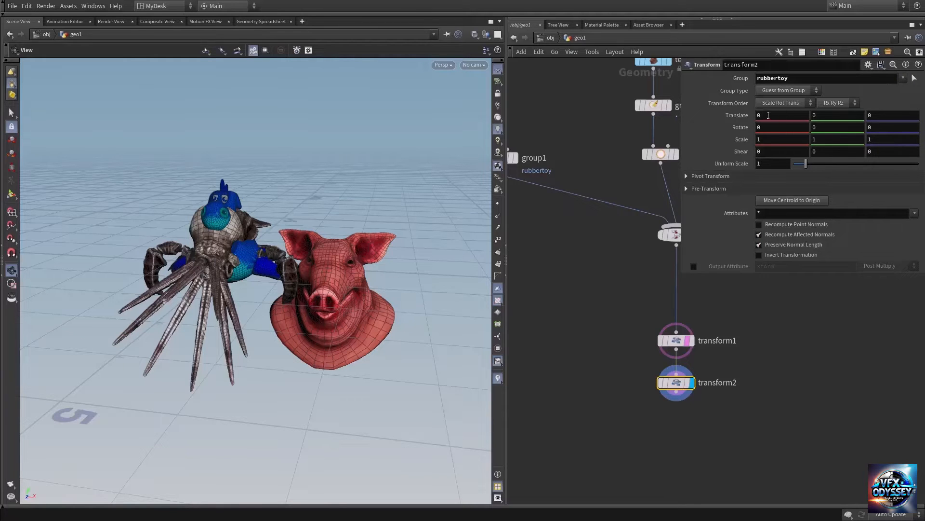
middle_drag(768, 115, 839, 115)
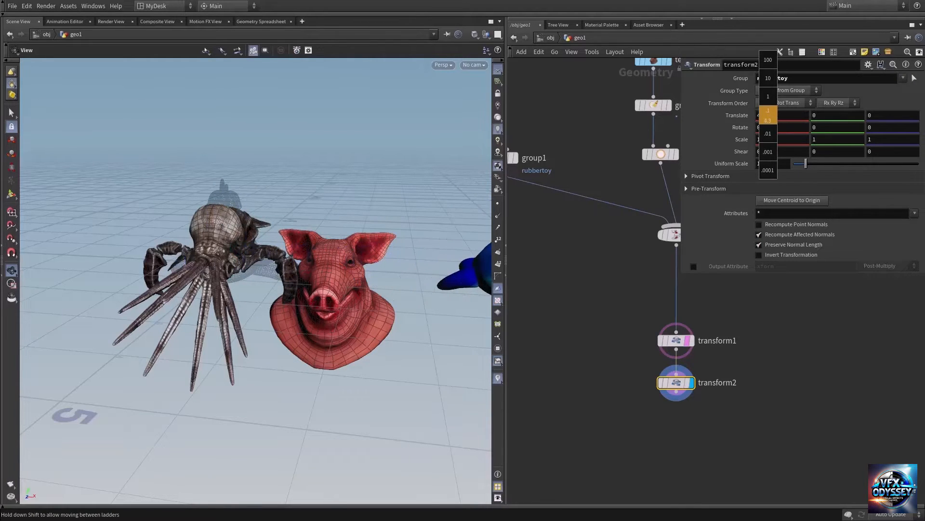
right_drag(338, 249, 305, 258)
drag(305, 259, 343, 262)
middle_drag(343, 262, 305, 247)
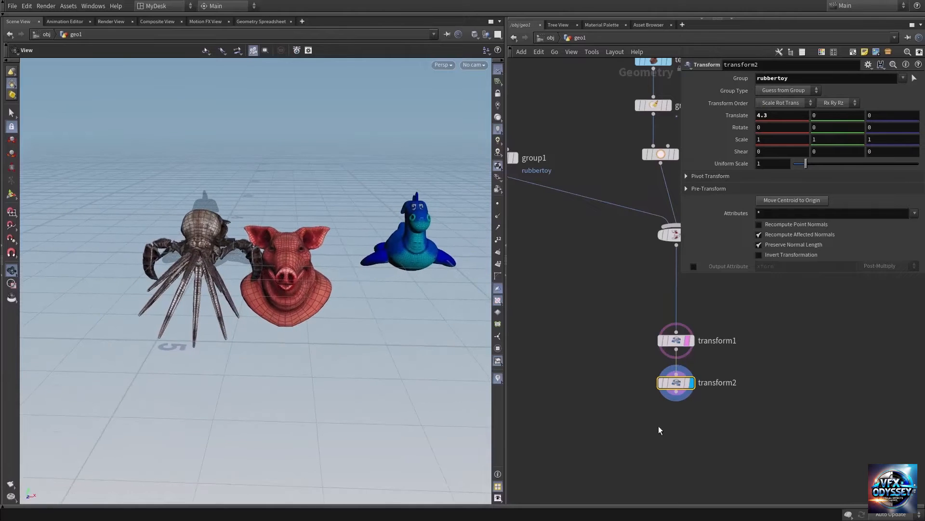
Step: Add a third Transform node, wire it below the rubber toy's Transform node, and display its result
key(Tab)
text(tra)
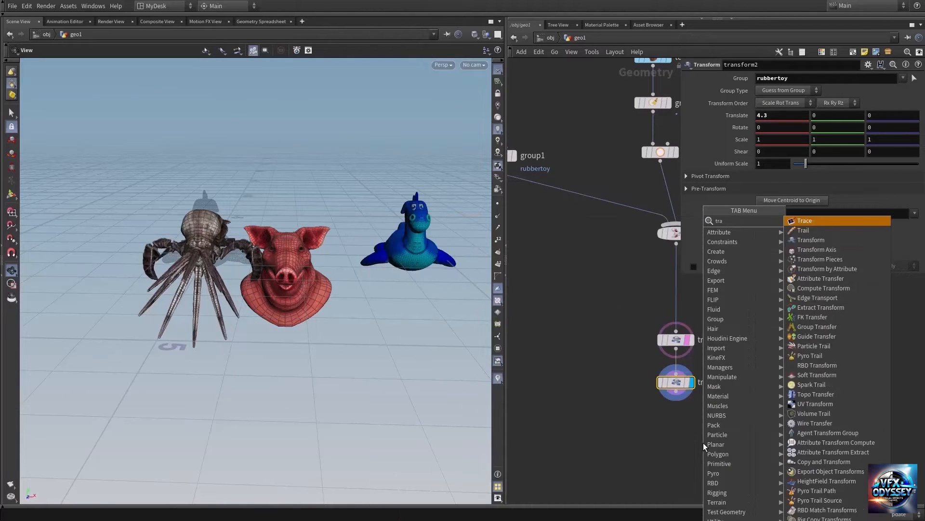
text(nsf)
key(Return)
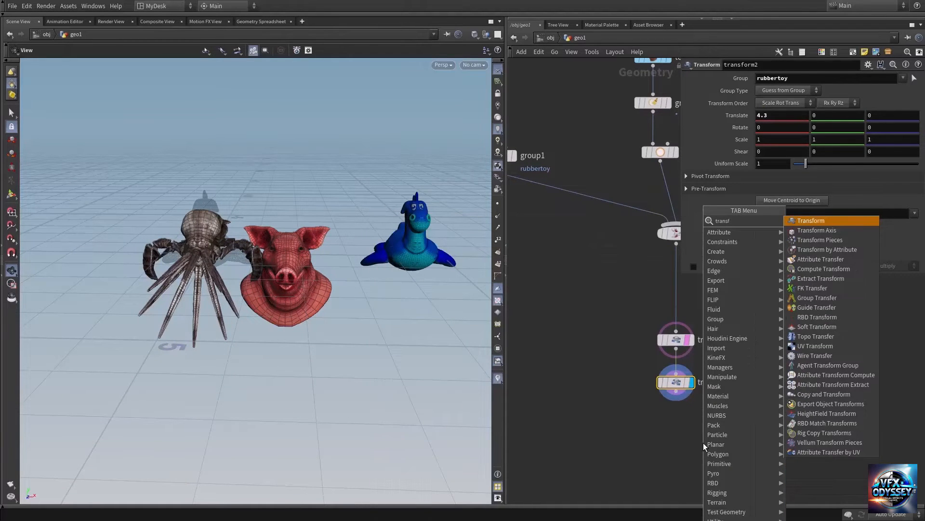
click(703, 442)
click(676, 391)
click(703, 434)
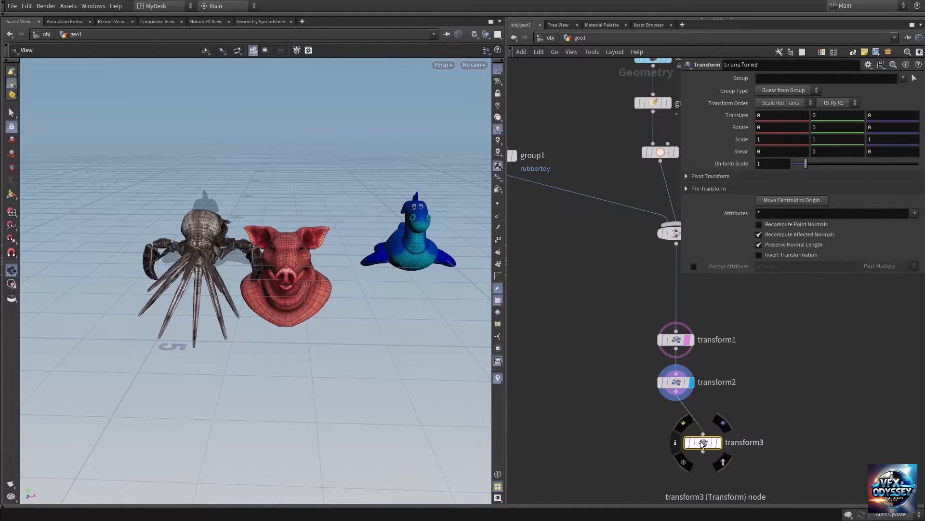
drag(707, 442, 679, 428)
click(692, 428)
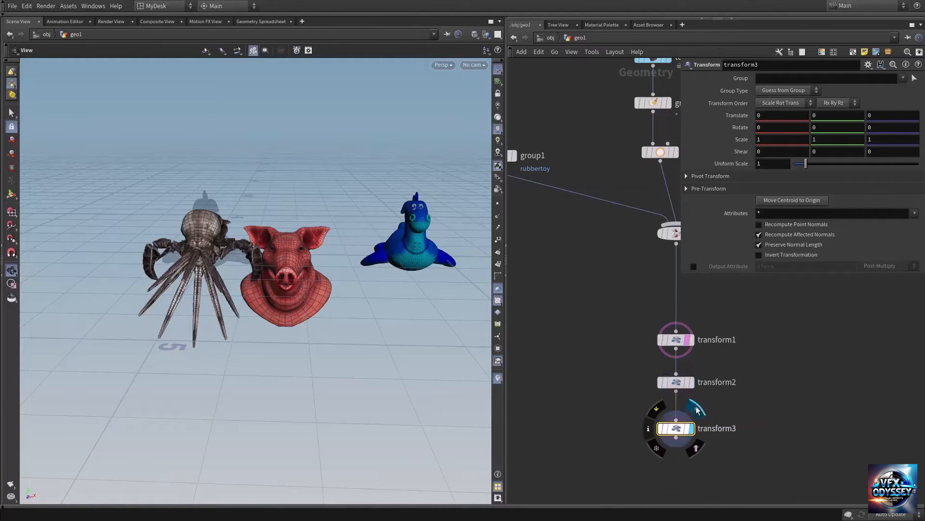
Step: Limit the third Transform node to the squab group and set its X translation to -0.7
click(904, 79)
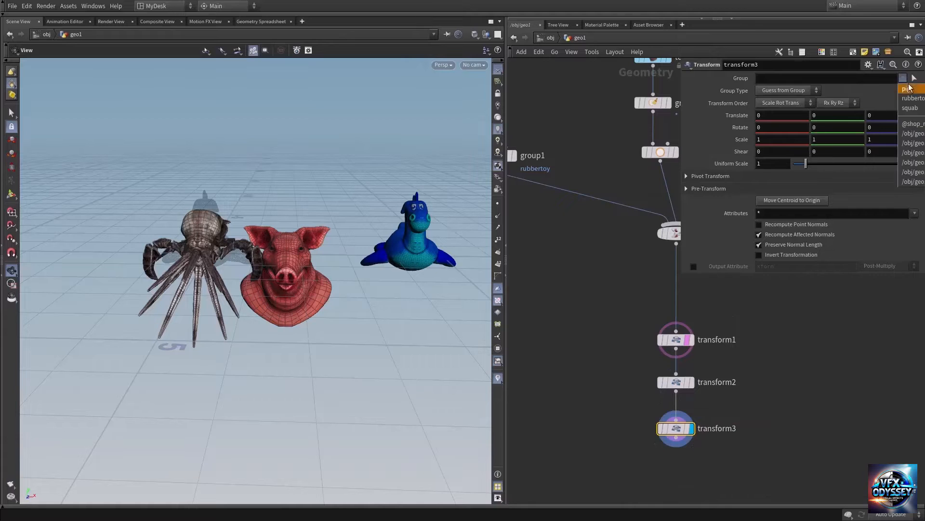
click(909, 108)
middle_drag(770, 114, 730, 128)
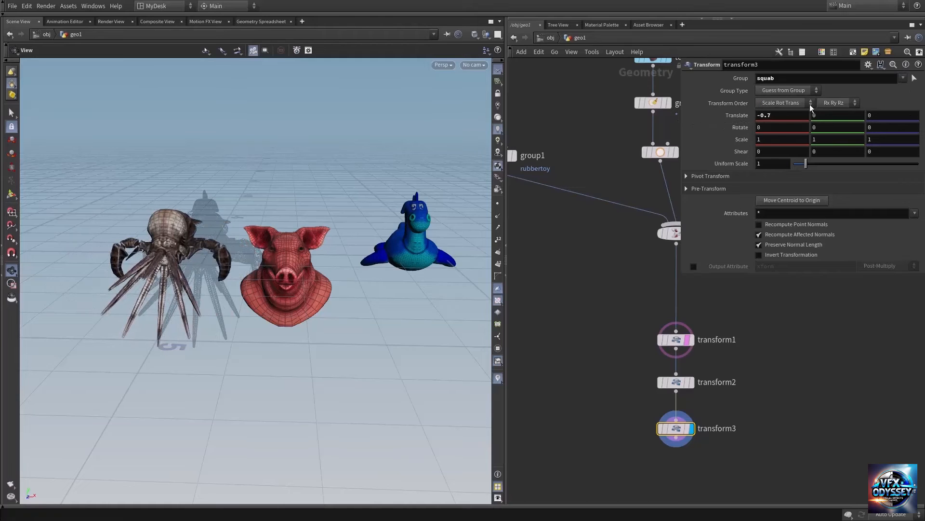
scroll(356, 250, down, 5)
drag(287, 253, 422, 309)
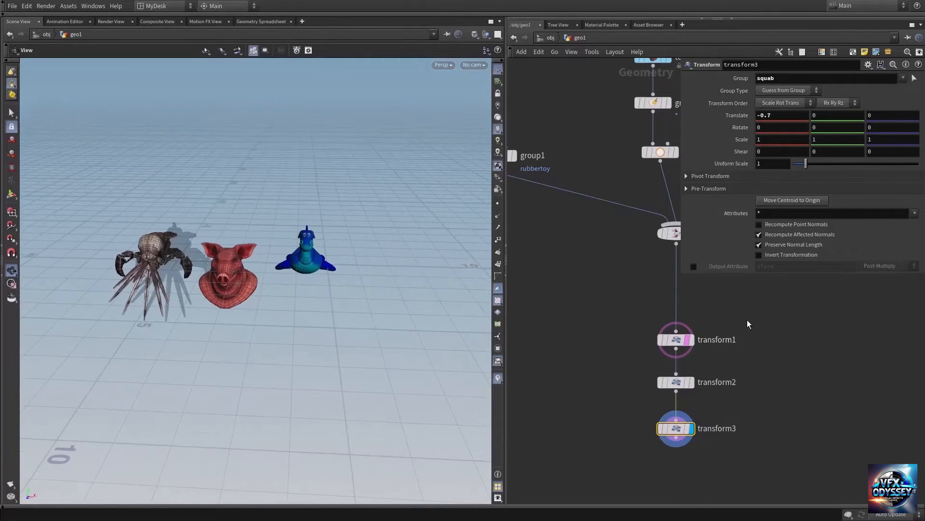
Step: Add a separate Test Geometry: Rubber Toy node in an empty area of the network and display it
scroll(747, 319, down, 3)
middle_drag(767, 312, 613, 330)
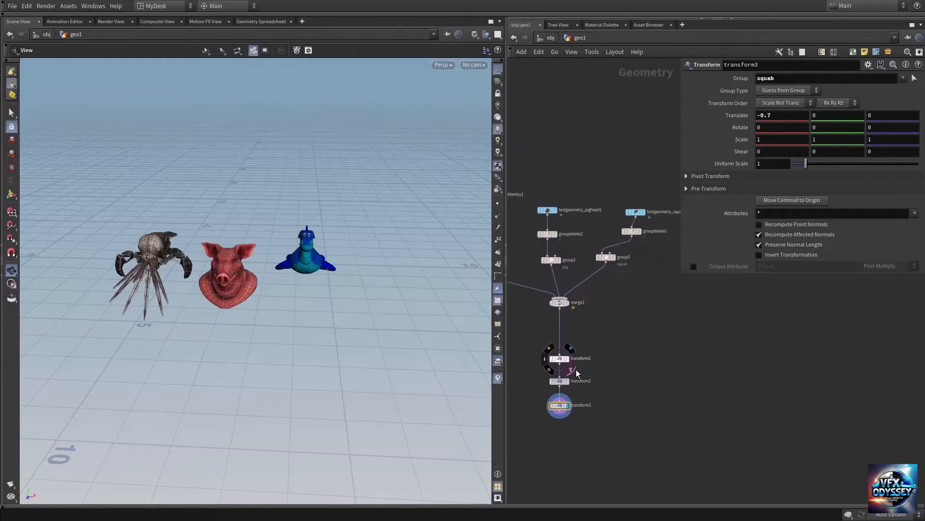
middle_drag(691, 378, 585, 339)
drag(275, 291, 318, 294)
key(Tab)
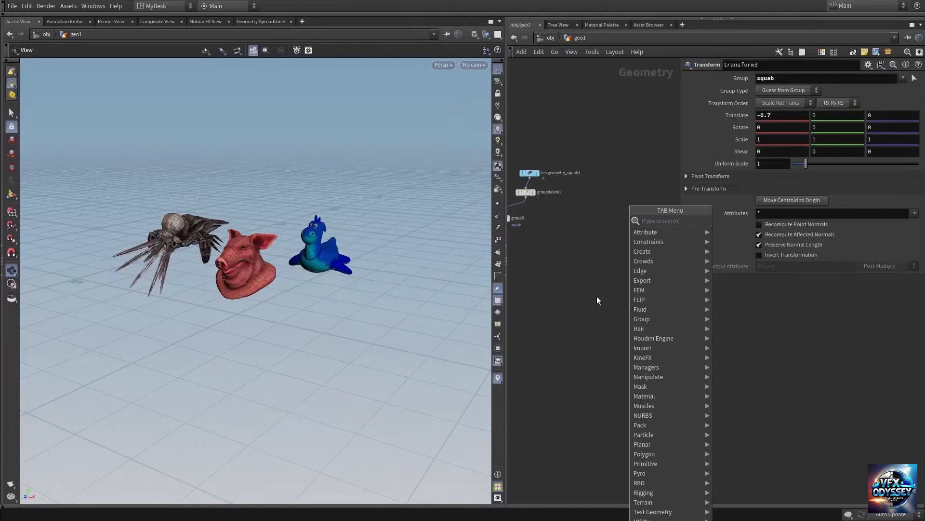
text(testr)
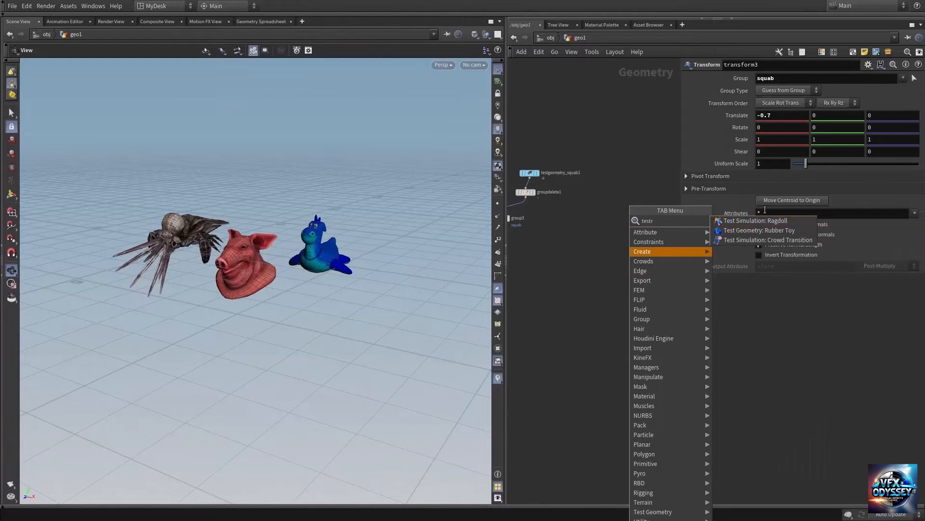
click(759, 230)
click(635, 271)
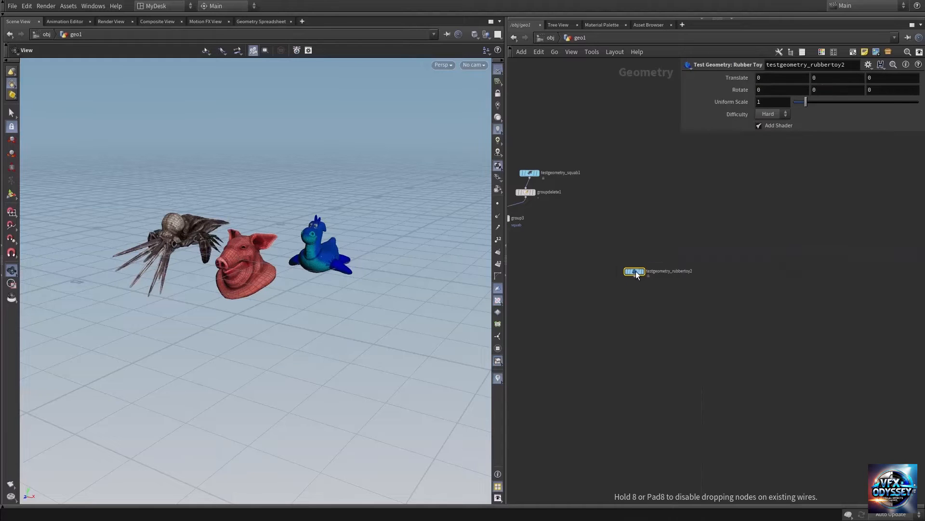
click(645, 262)
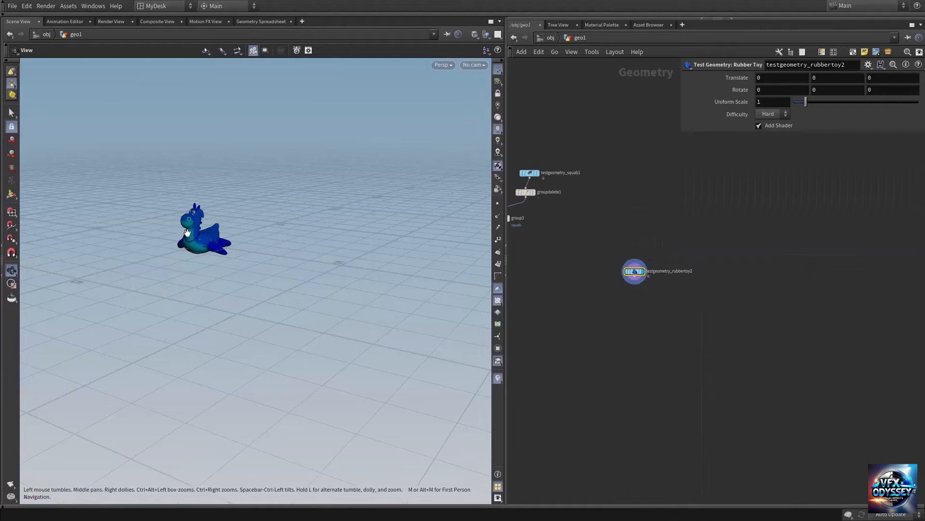
Step: Disable Add Shader on the new rubber toy node
right_drag(187, 233, 737, 244)
drag(351, 256, 328, 256)
middle_drag(328, 256, 264, 296)
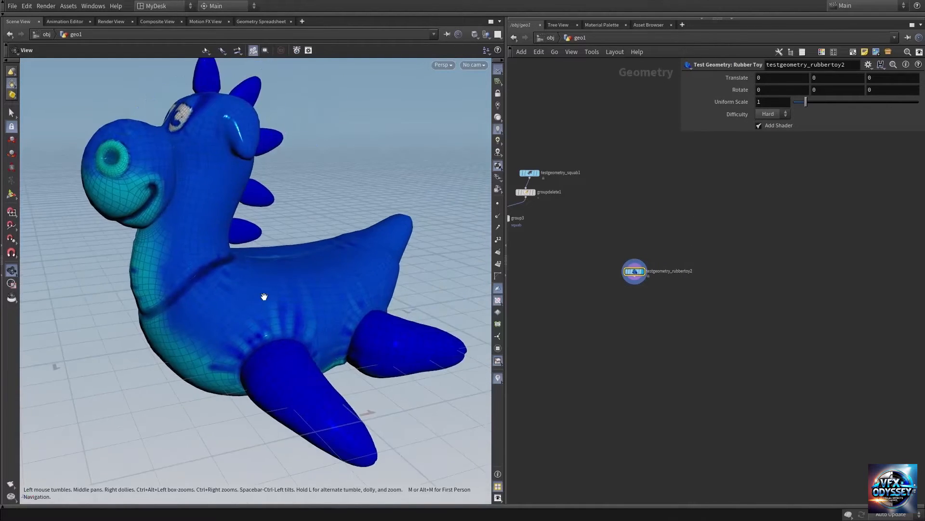
drag(264, 297, 264, 291)
middle_drag(264, 291, 260, 328)
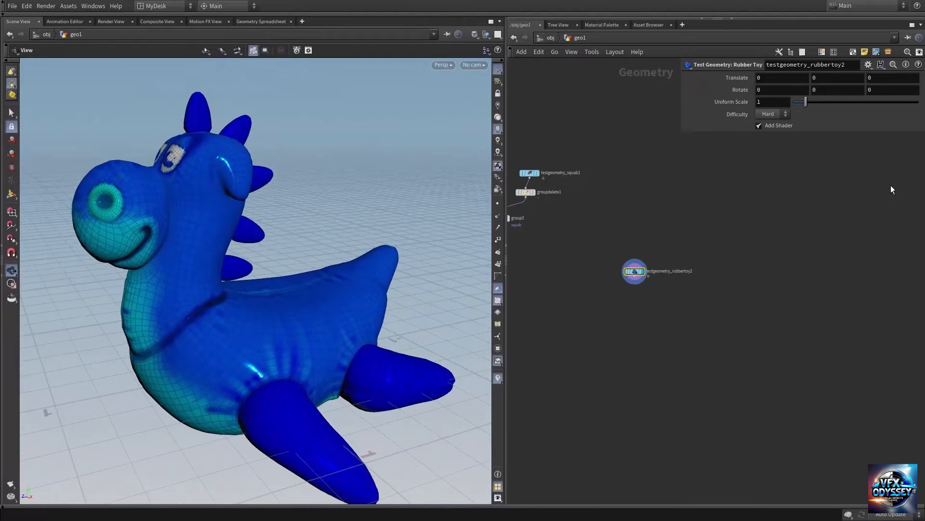
click(768, 124)
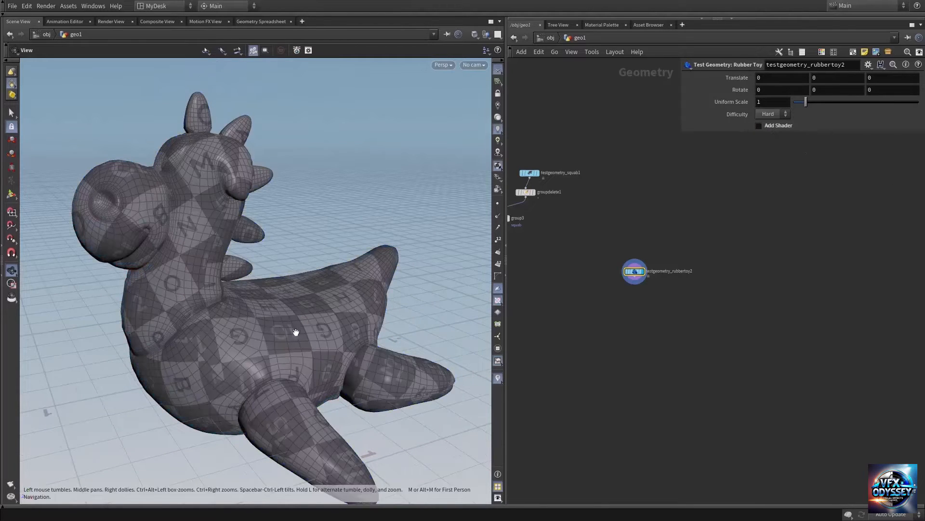
Step: Hide the UV texture in the viewport so the rubber toy shows as a plain wireframe-shaded mesh
drag(299, 330, 295, 283)
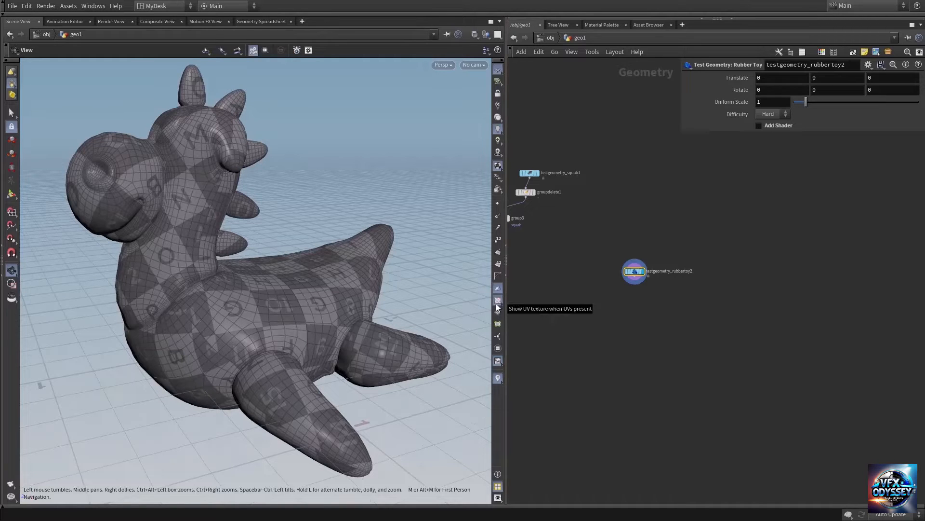
click(497, 300)
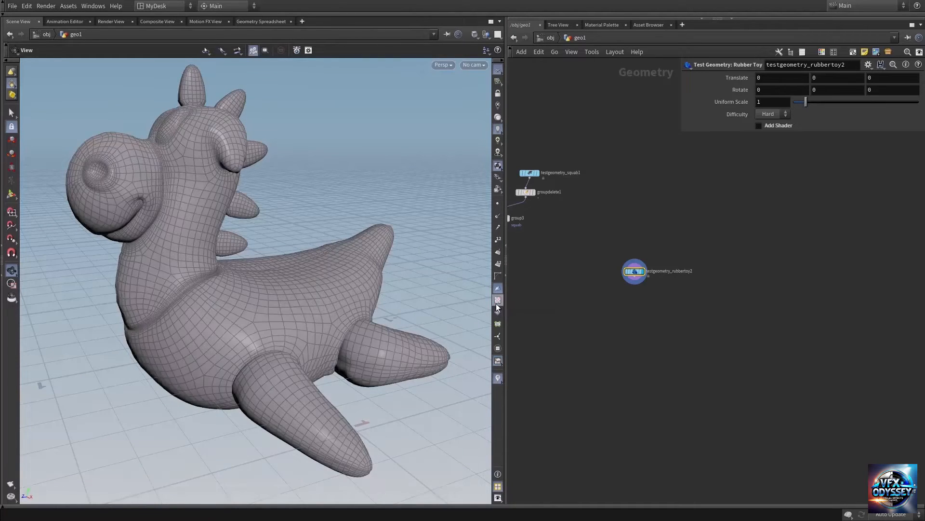
drag(289, 305, 212, 335)
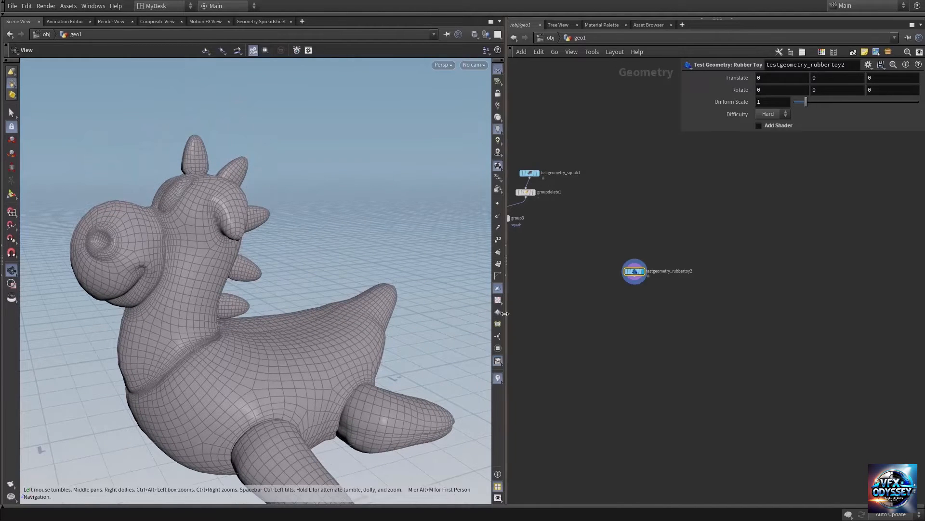
middle_drag(248, 374, 244, 345)
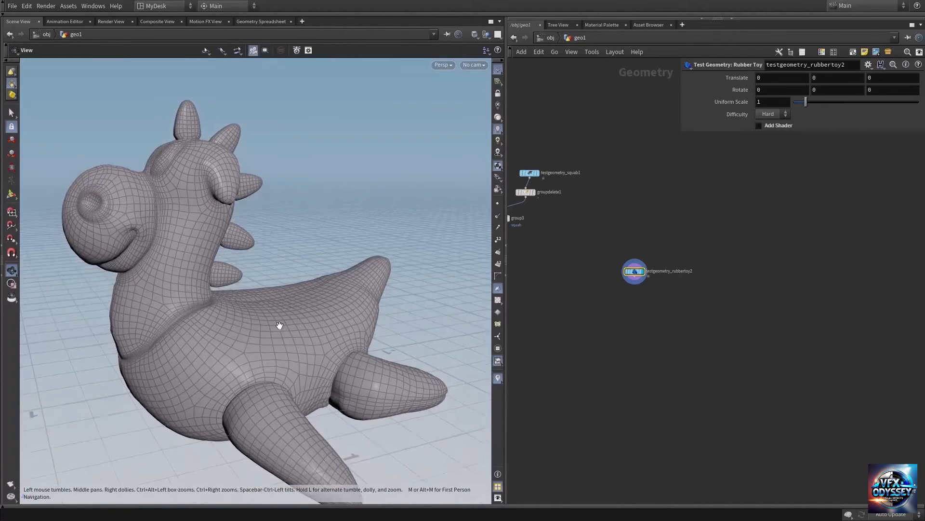
drag(281, 327, 227, 337)
right_drag(227, 337, 389, 336)
middle_drag(305, 327, 220, 313)
Step: Add a Group node, wire it closely beneath the new rubber toy node, and display its result
key(Tab)
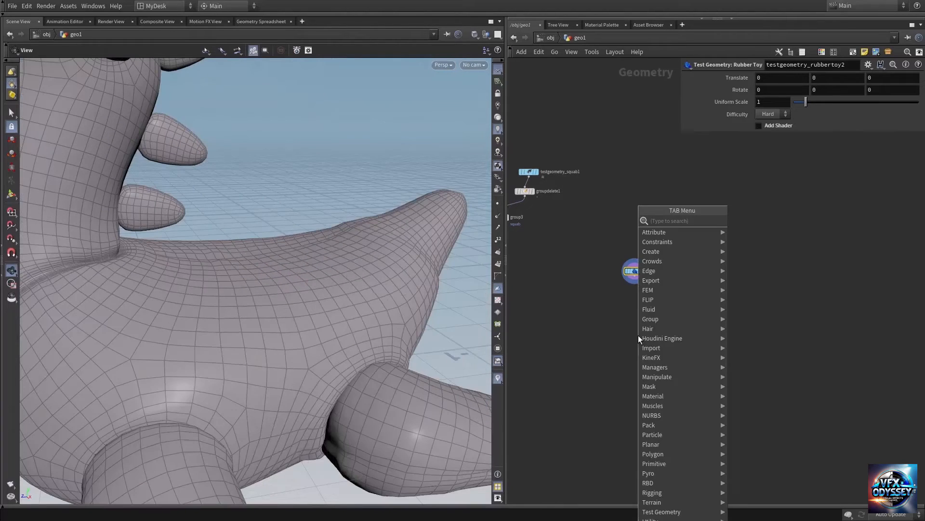
text(group)
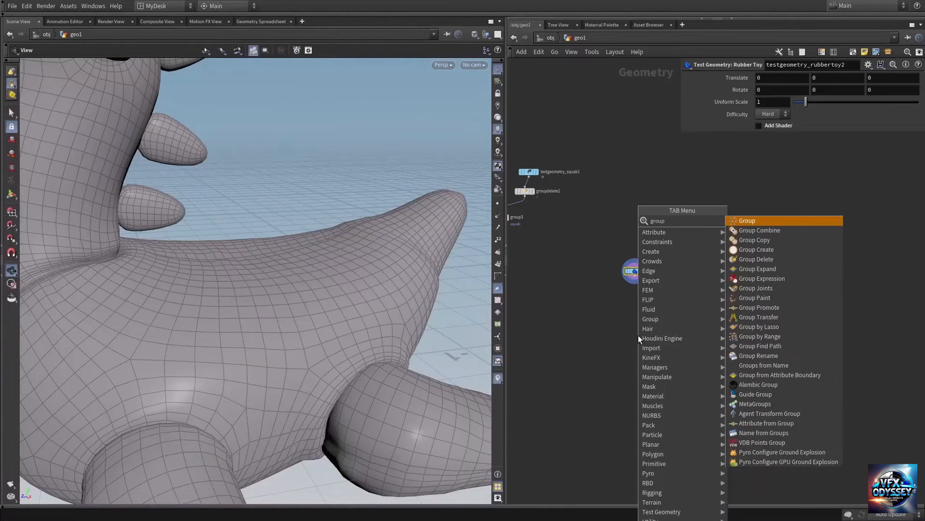
click(638, 334)
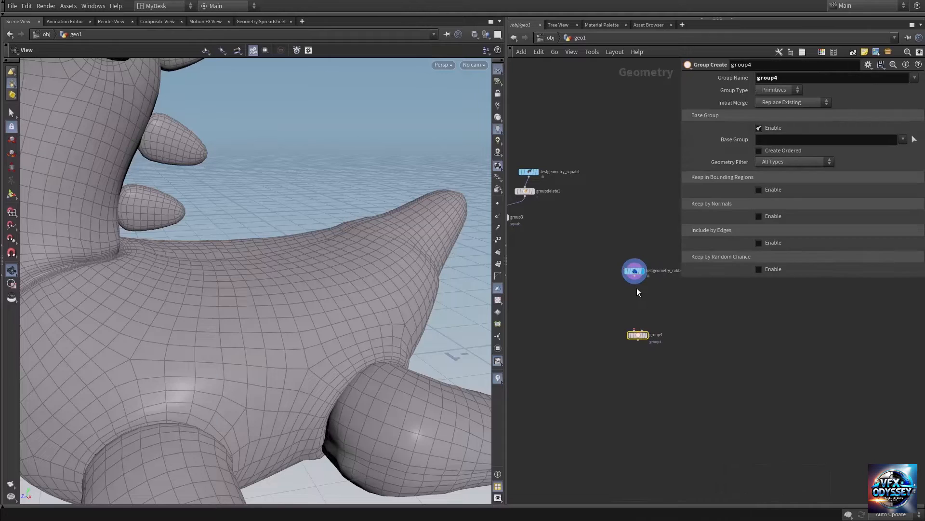
click(634, 279)
click(641, 333)
click(648, 325)
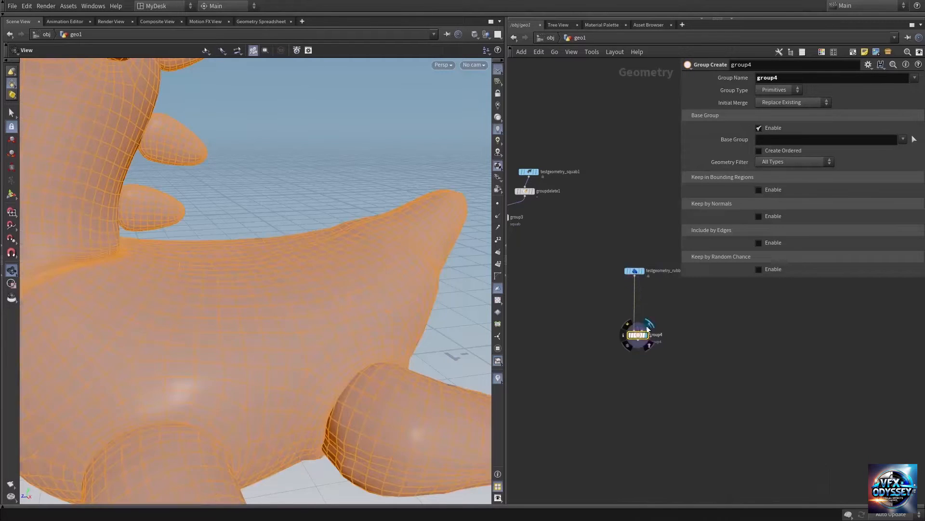
middle_drag(596, 362, 579, 343)
drag(623, 313, 623, 293)
middle_drag(645, 332, 624, 350)
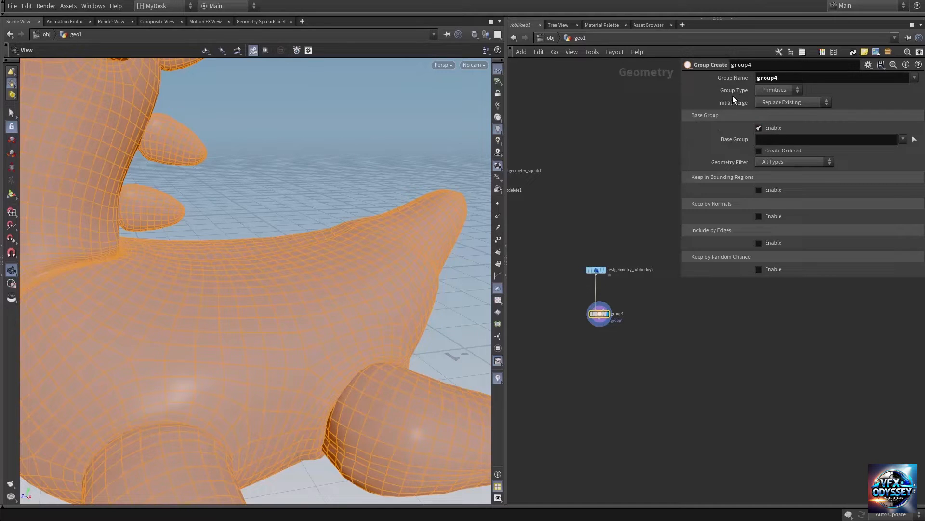
Step: Set the new Group node's group type to Points
click(777, 91)
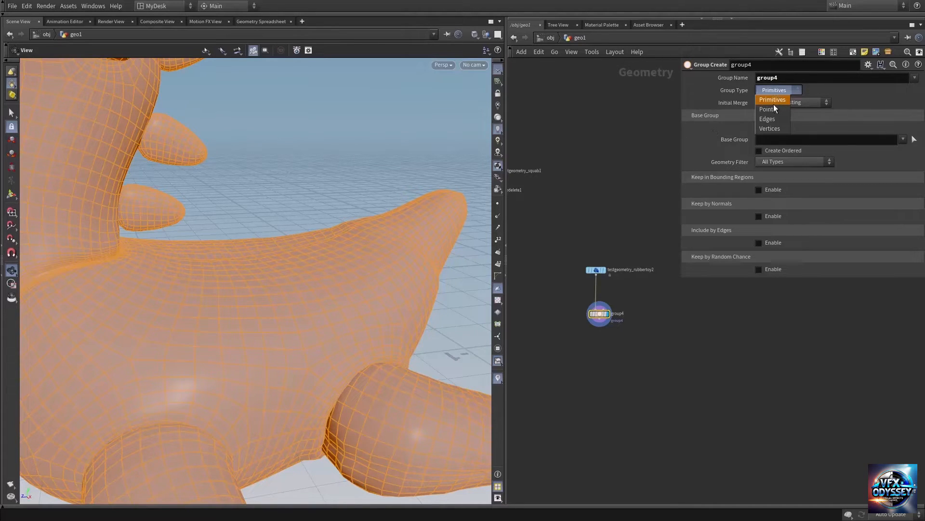
click(771, 110)
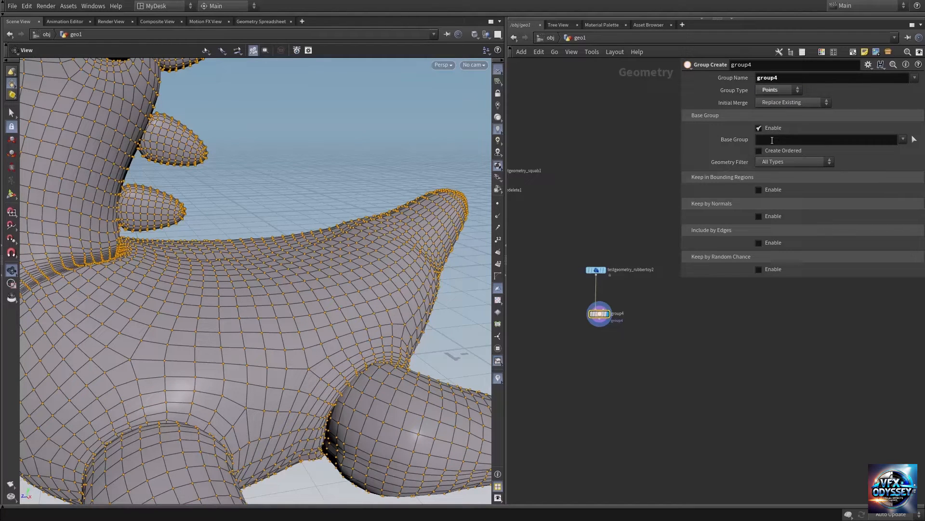
middle_drag(340, 299, 360, 273)
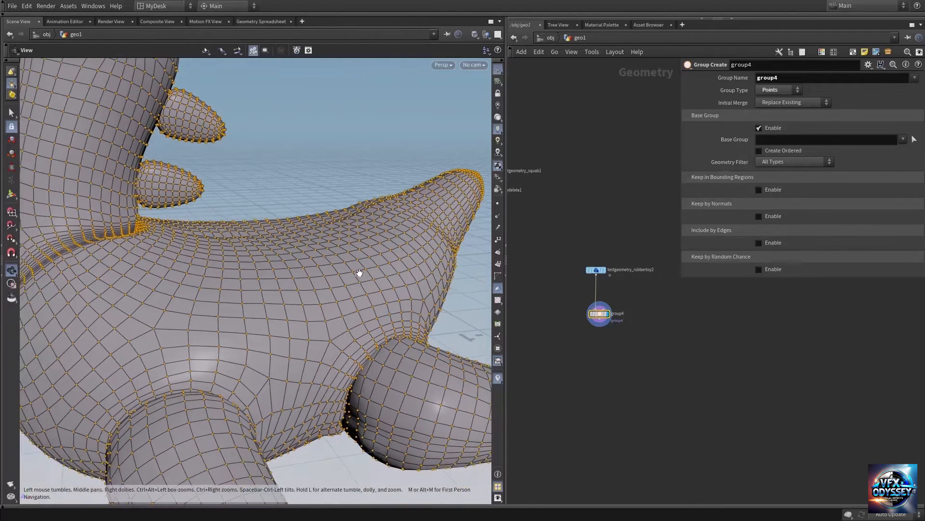
Step: Set the new Group node's group type to Primitives
click(777, 91)
click(775, 99)
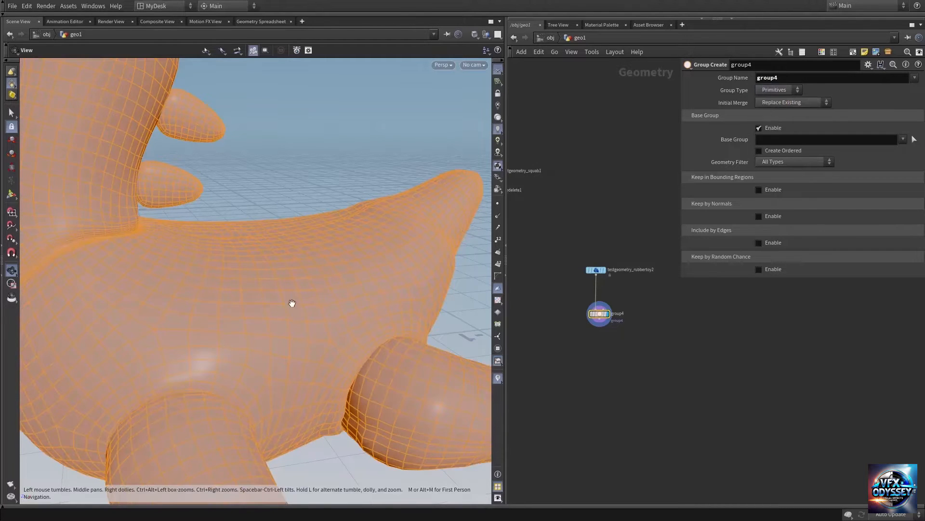
middle_drag(292, 302, 317, 290)
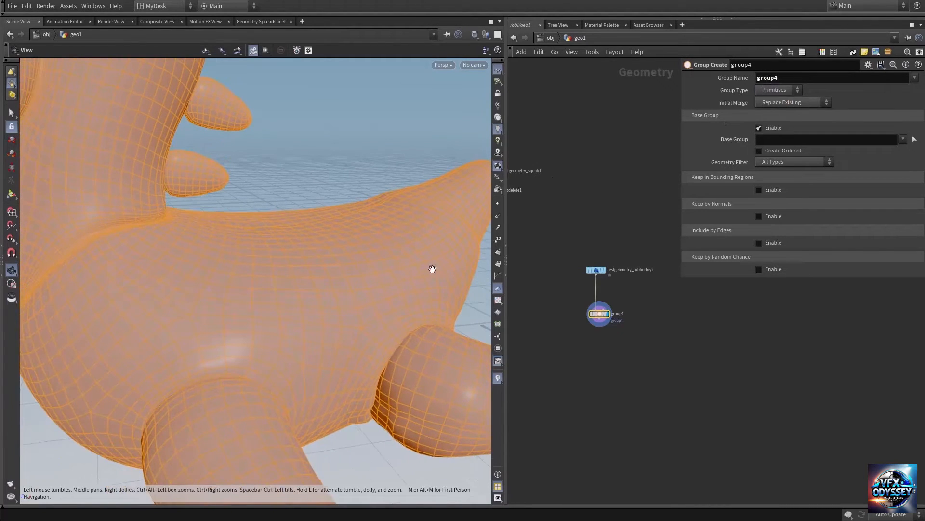
Step: Display primitive numbers in the viewport and examine those on the faces along the rubber toy's side
click(496, 269)
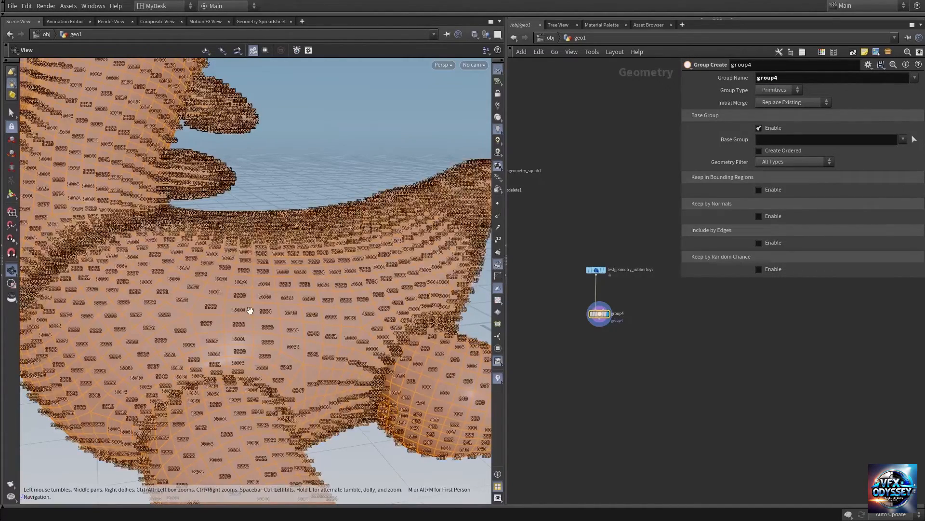
mouse_move(307, 297)
mouse_down()
mouse_move(286, 302)
mouse_move(294, 296)
mouse_up()
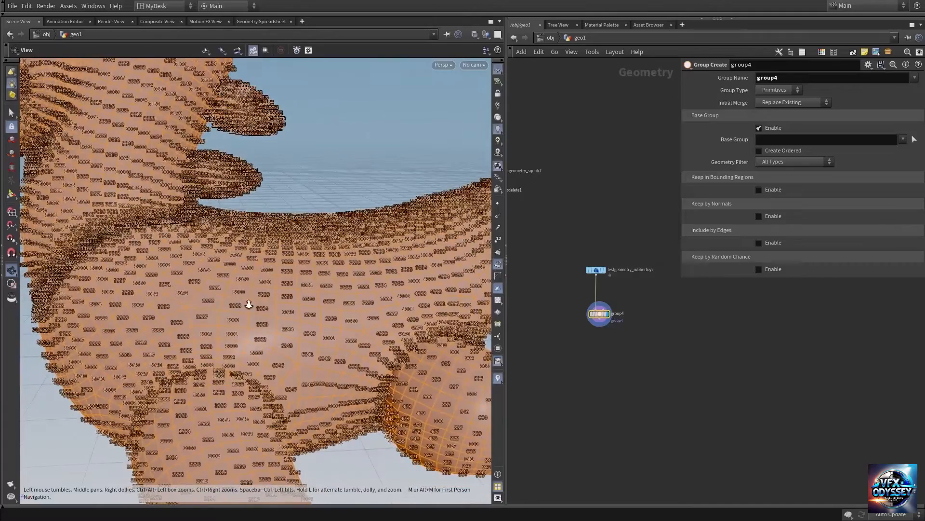
right_drag(248, 304, 475, 307)
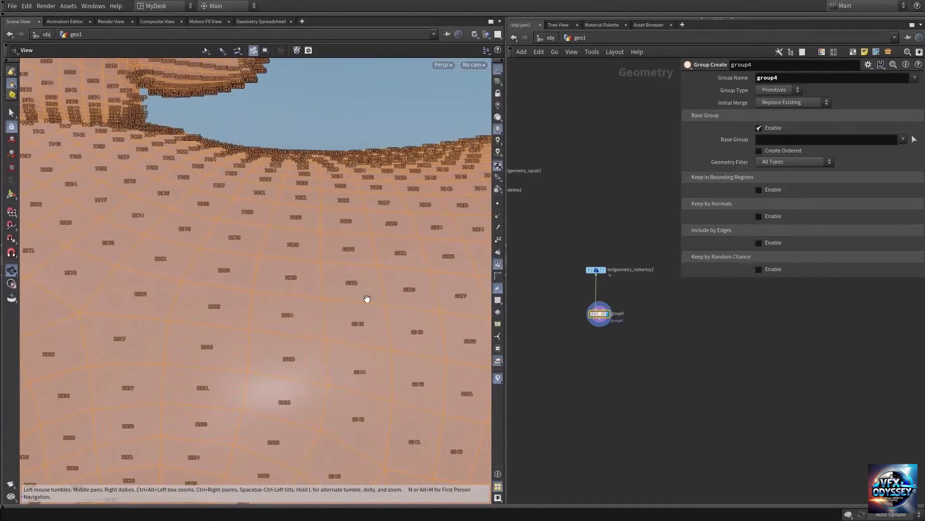
middle_drag(367, 299, 255, 276)
drag(308, 280, 308, 312)
right_drag(305, 268, 359, 289)
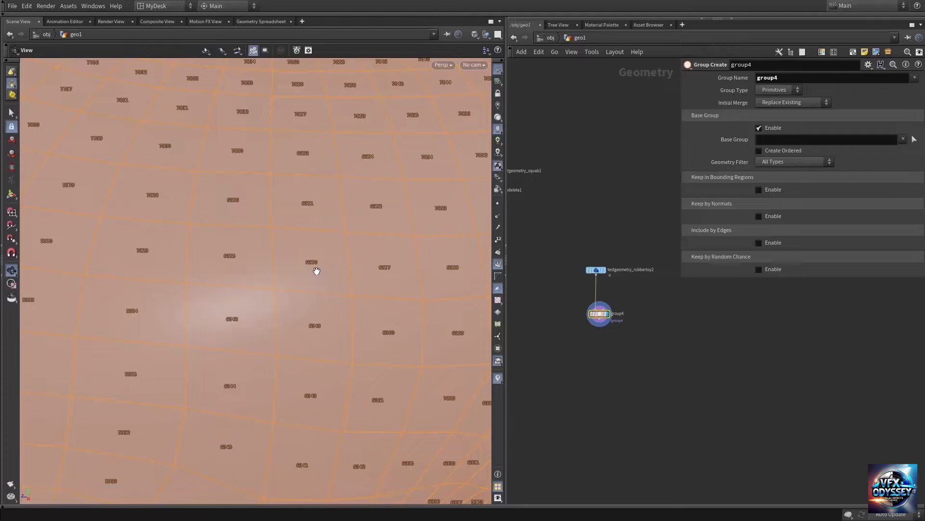
drag(316, 271, 317, 264)
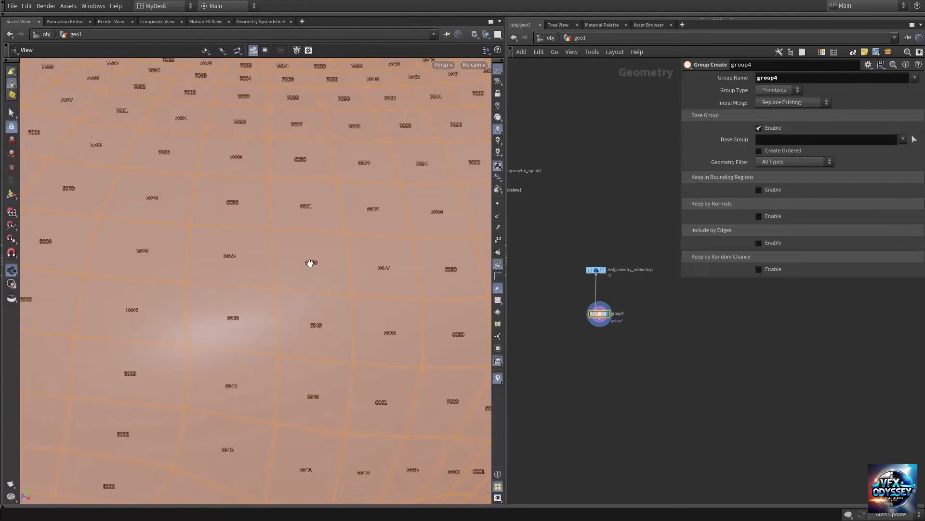
drag(305, 250, 311, 263)
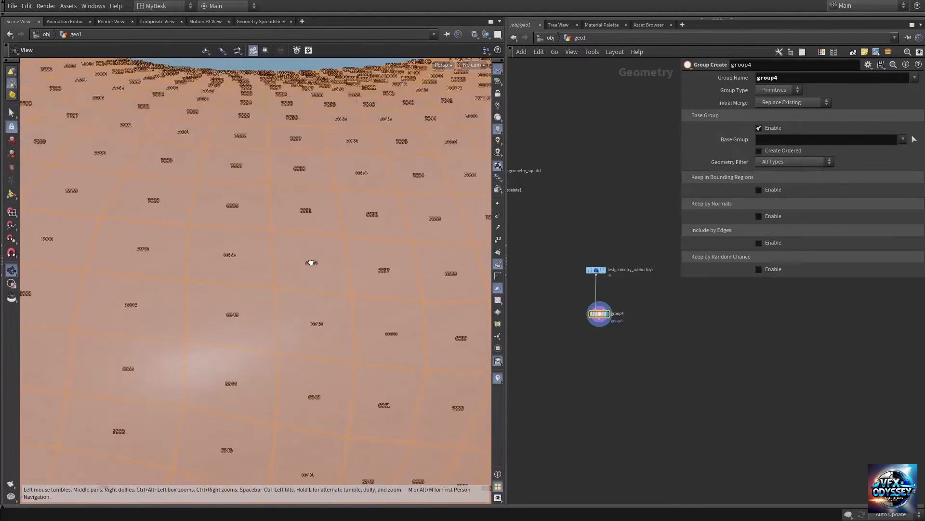
Step: Restrict the Group node's base group to primitive 6350
click(813, 139)
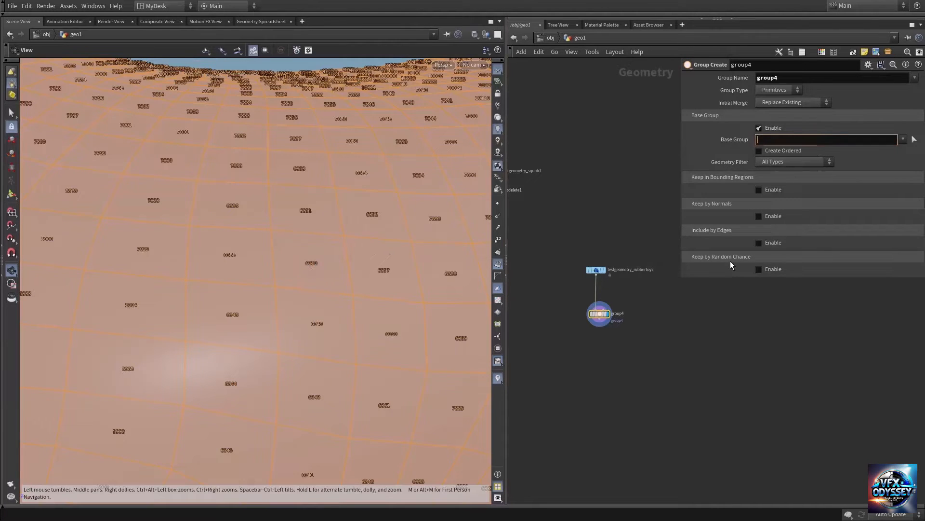
text(6350)
click(565, 233)
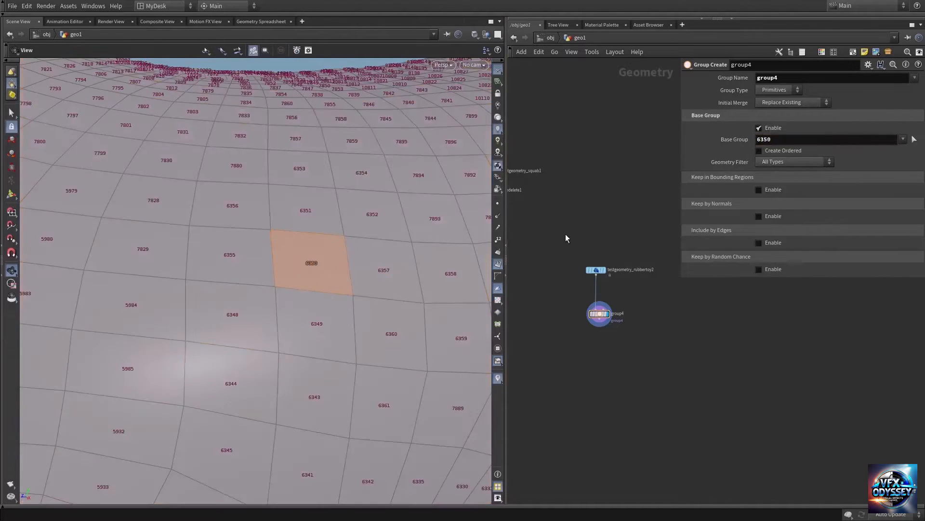
Step: Add the adjacent primitive 6357 to the base group alongside 6350
right_drag(380, 276, 199, 283)
middle_drag(409, 296, 291, 268)
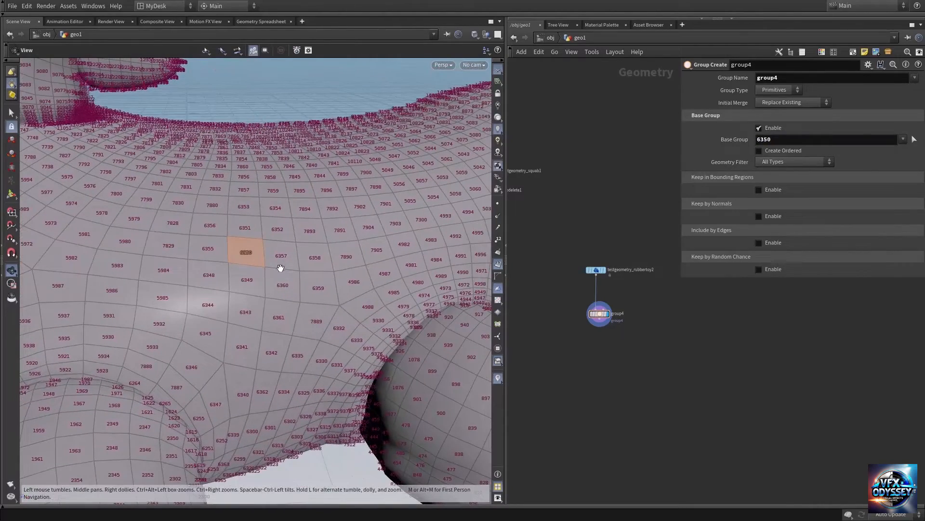
mouse_move(280, 267)
mouse_down()
mouse_move(267, 293)
mouse_move(269, 267)
mouse_move(299, 246)
mouse_move(325, 279)
mouse_move(227, 257)
mouse_move(272, 279)
mouse_up()
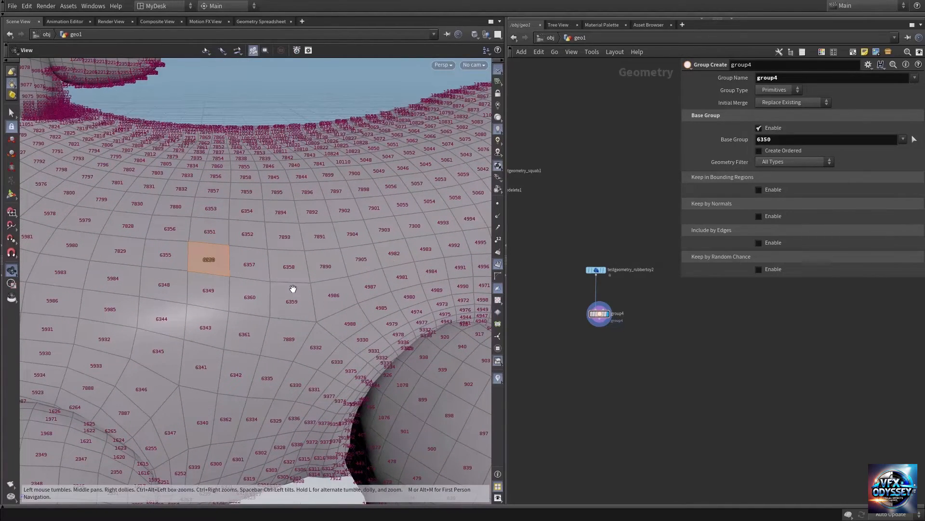
drag(293, 288, 256, 289)
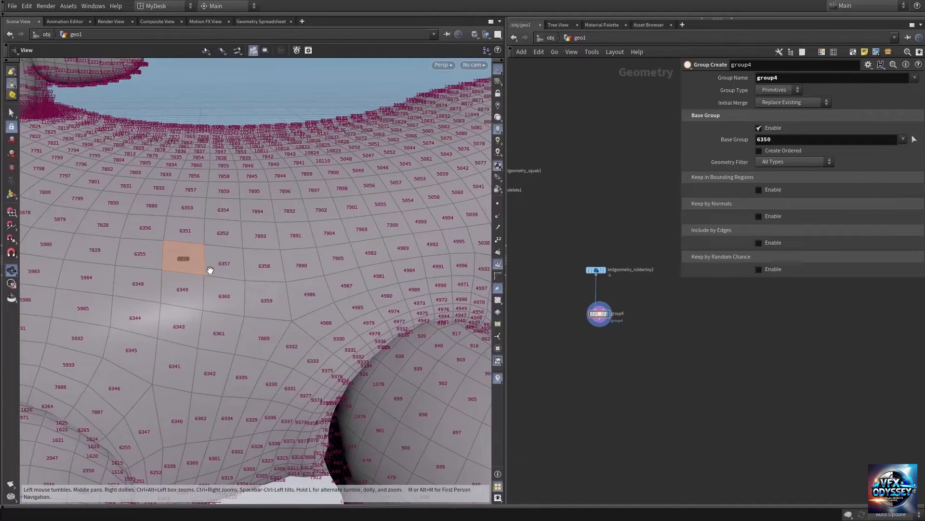
click(829, 138)
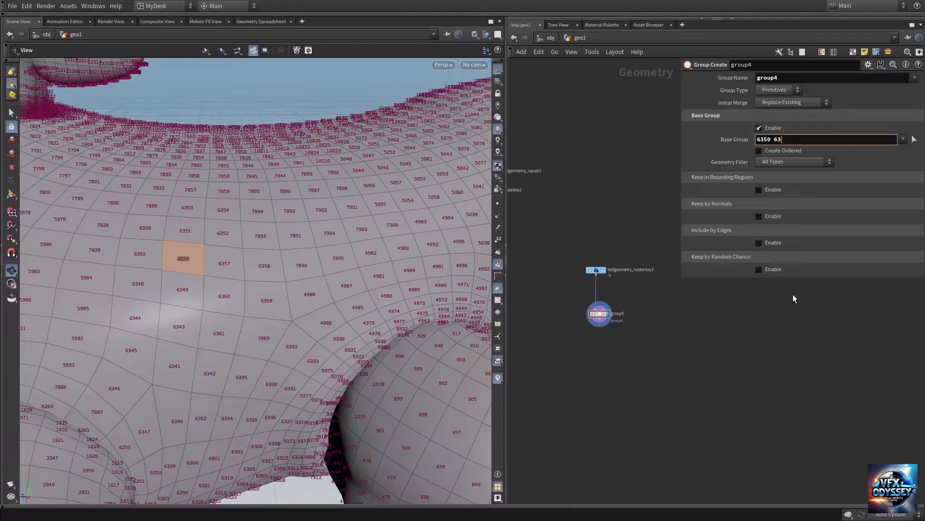
key(Return)
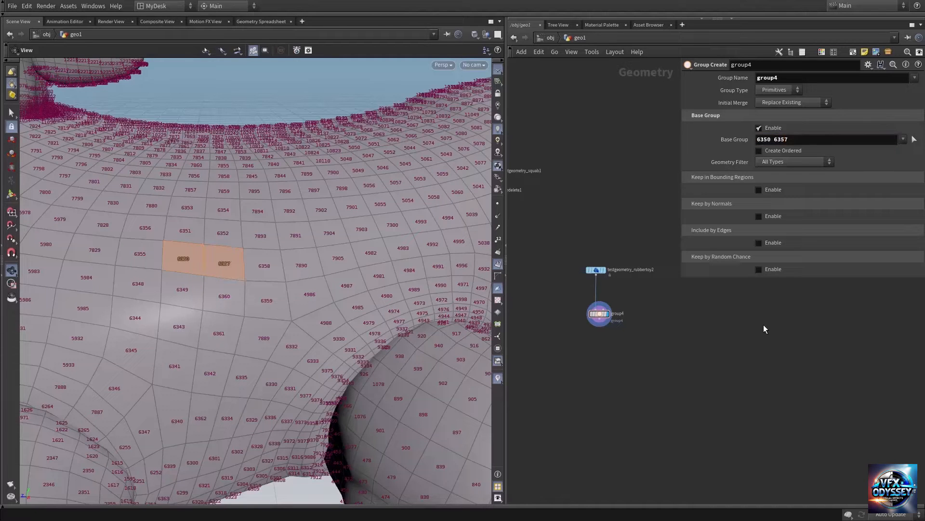
Step: Hide the primitive numbers in the viewport
right_drag(196, 280, 159, 273)
right_drag(328, 272, 244, 273)
drag(245, 274, 262, 278)
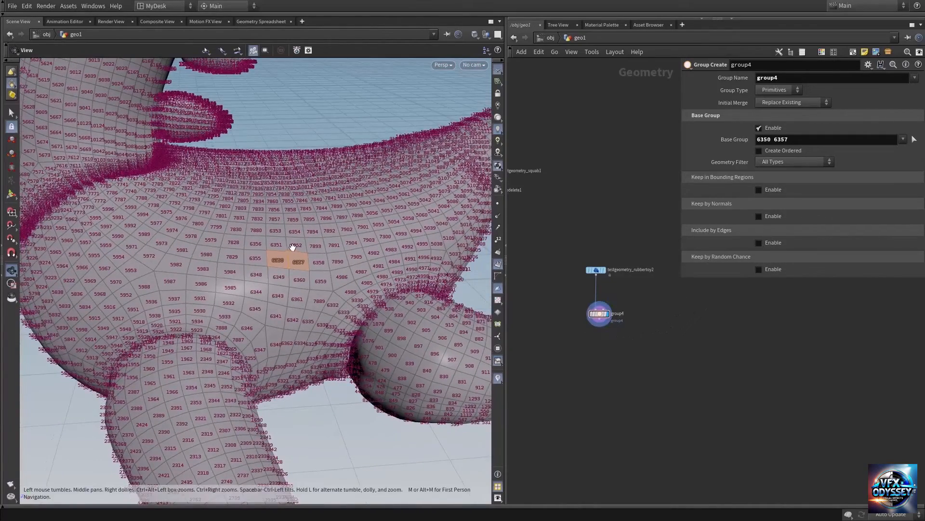
drag(283, 258, 281, 285)
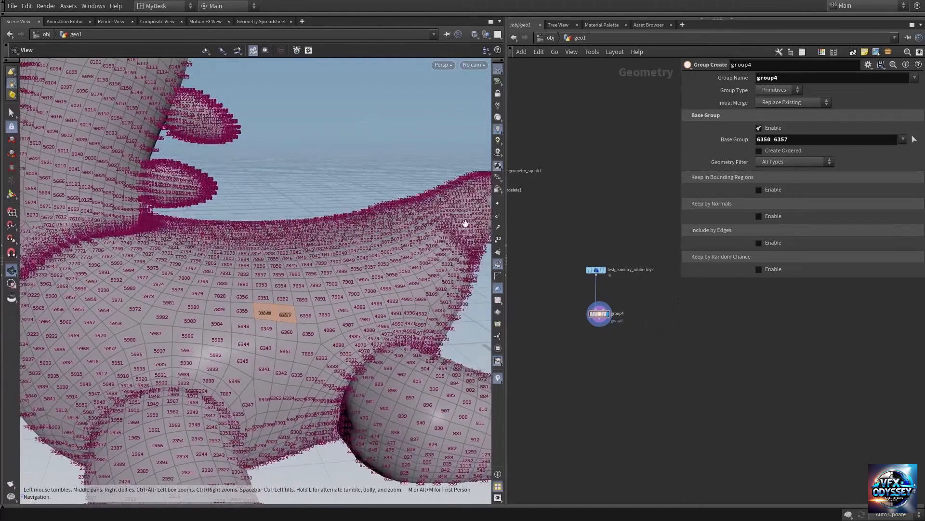
click(498, 264)
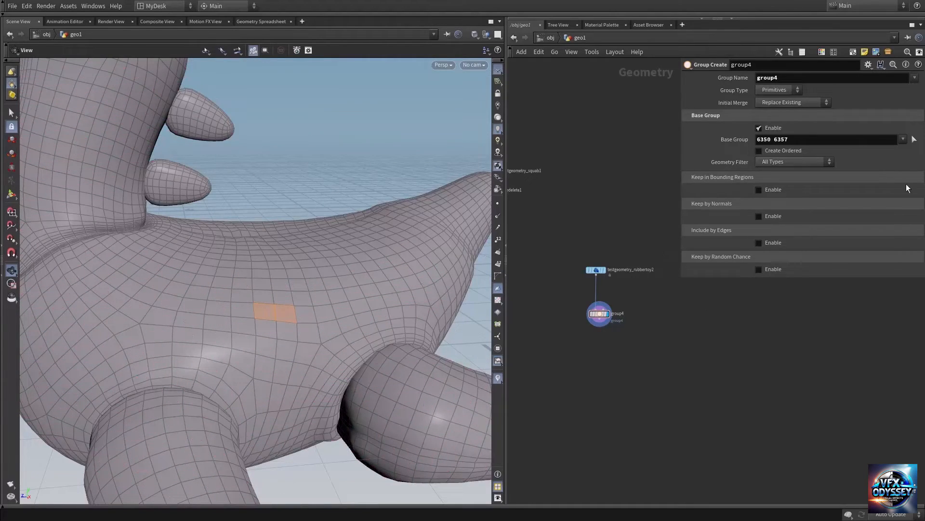
Step: Pick the base group interactively in the viewport, selecting a larger patch of faces on the rubber toy's side around the existing two
click(914, 140)
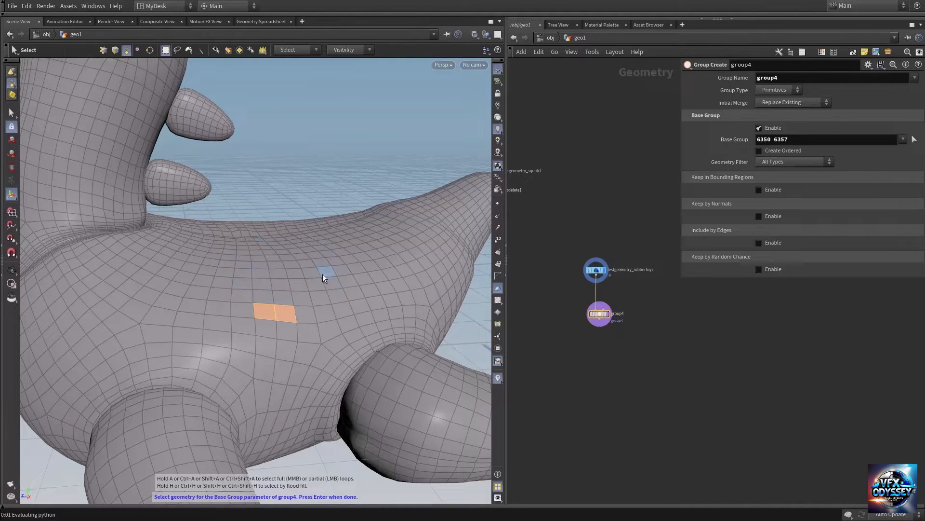
drag(248, 263, 286, 314)
drag(328, 241, 352, 314)
shift+drag(241, 254, 309, 317)
drag(210, 263, 317, 319)
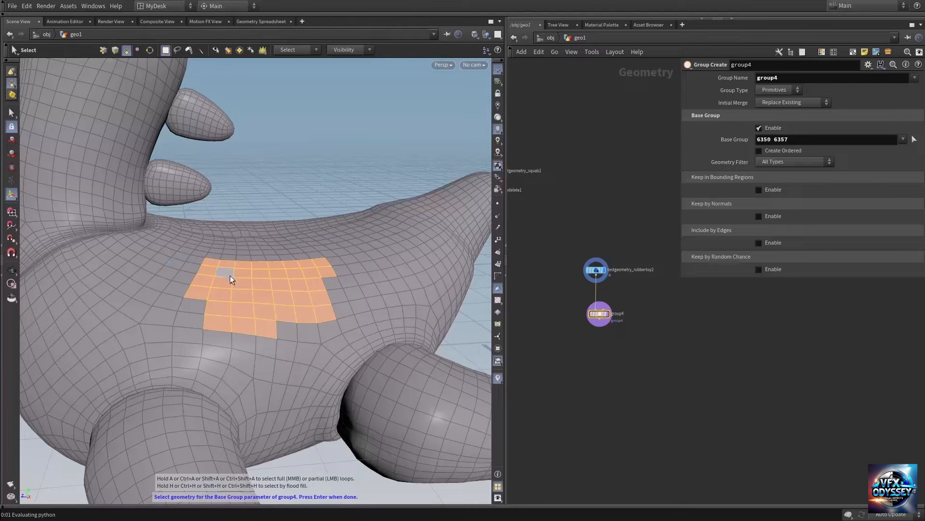
key(Return)
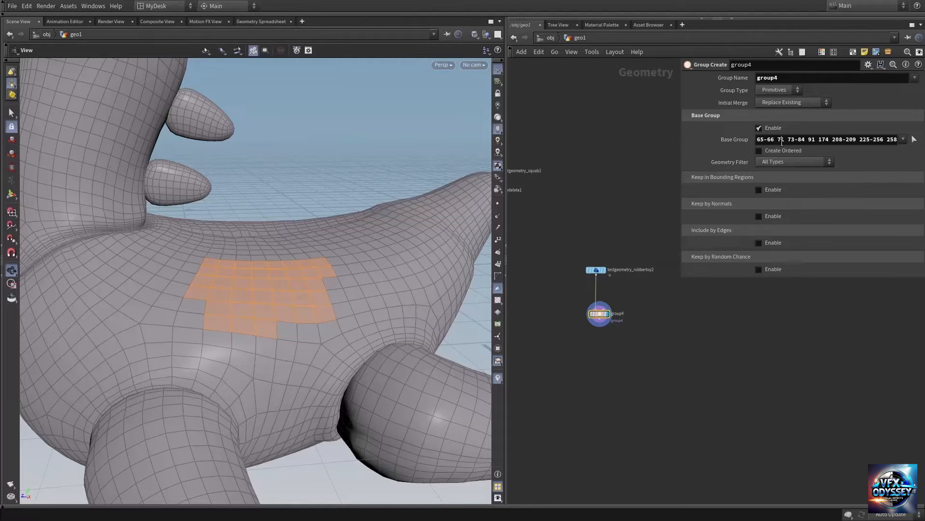
drag(781, 141, 898, 139)
mouse_move(278, 294)
mouse_down()
mouse_move(275, 302)
mouse_move(294, 289)
mouse_move(230, 290)
mouse_move(260, 290)
mouse_up()
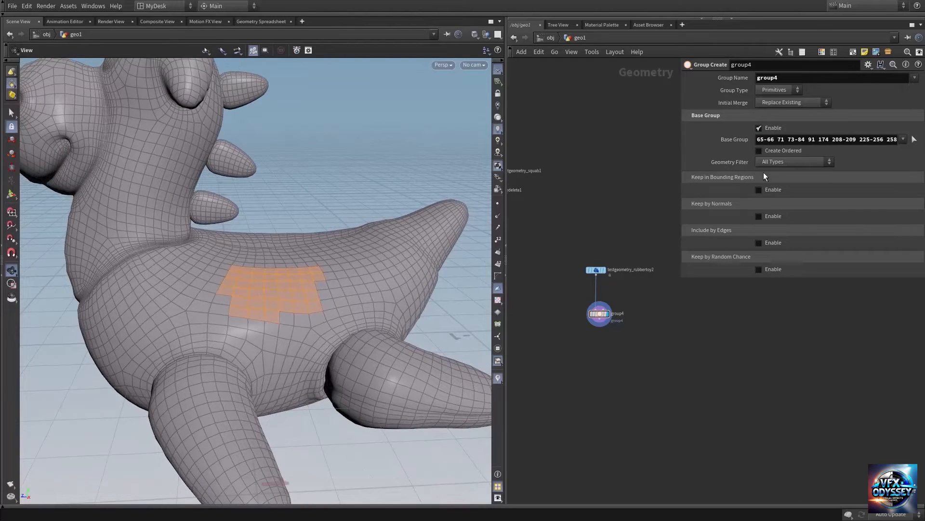
Step: Disable the base group and enable Keep in Bounding Regions on the Group node
click(760, 128)
drag(325, 270, 338, 264)
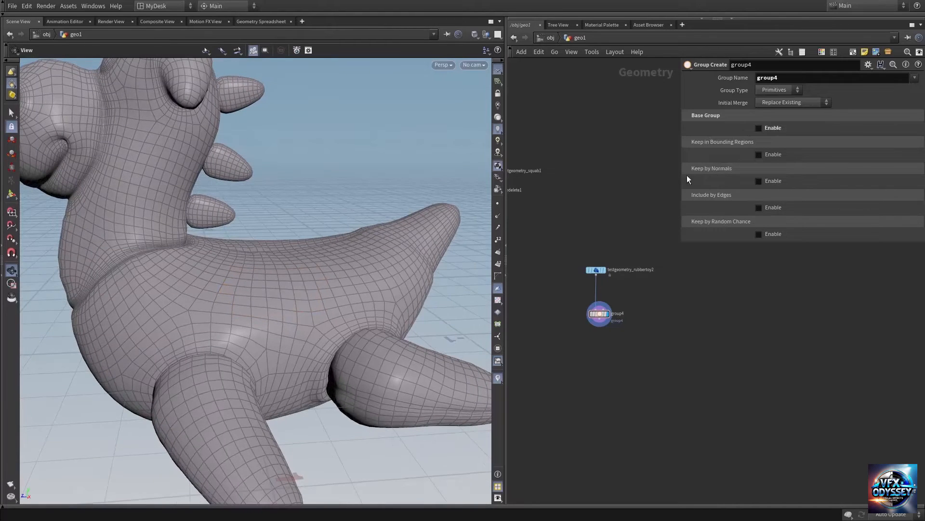
click(773, 155)
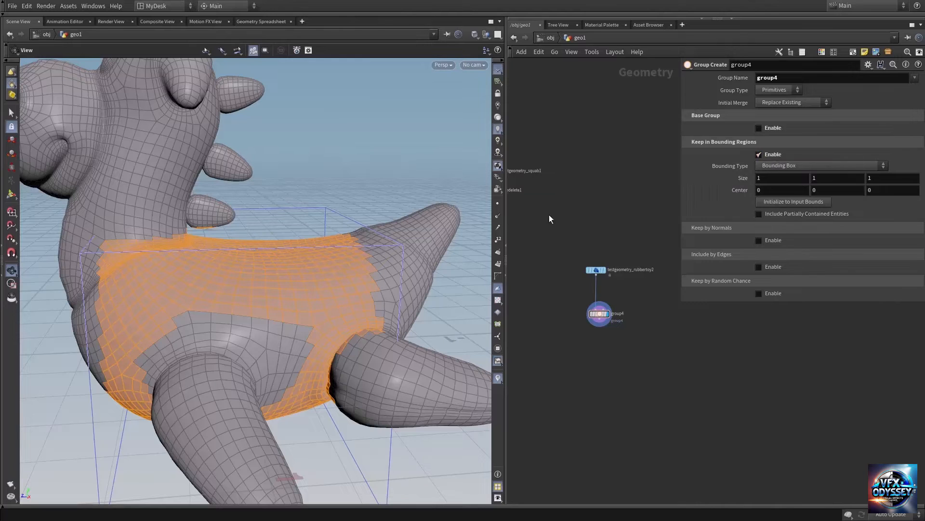
Step: Set the bounding box's X size to 2.4 and its center to 0.1, 0.1, -0.5 so it encloses the toy's rear half
right_drag(296, 266, 179, 280)
drag(219, 283, 238, 280)
middle_drag(229, 286, 206, 292)
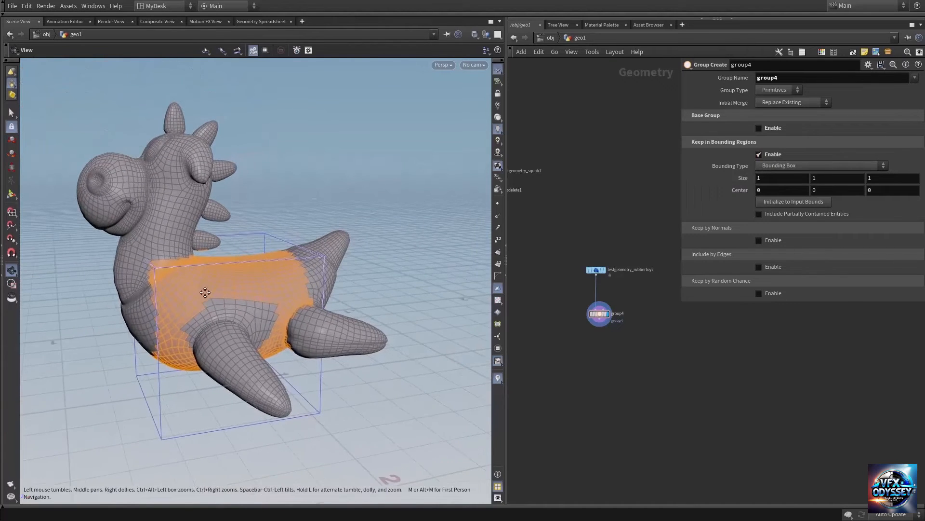
drag(205, 292, 209, 284)
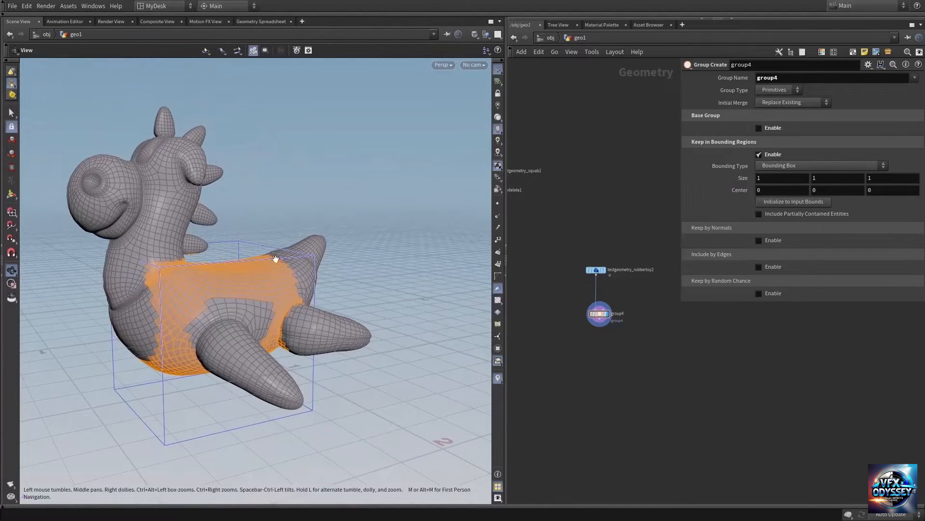
drag(262, 270, 246, 286)
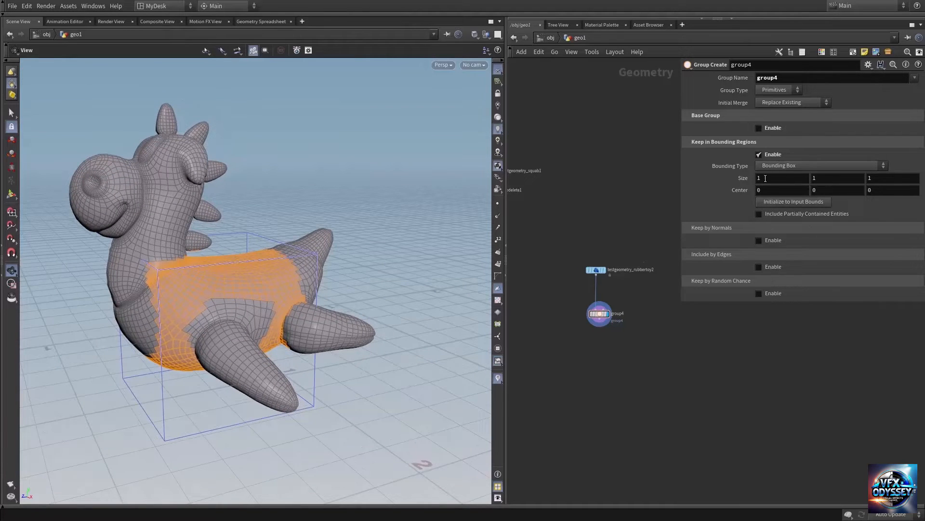
middle_drag(766, 178, 845, 198)
drag(398, 263, 306, 262)
Step: Switch the group type to Points for the bounding box selection
click(774, 90)
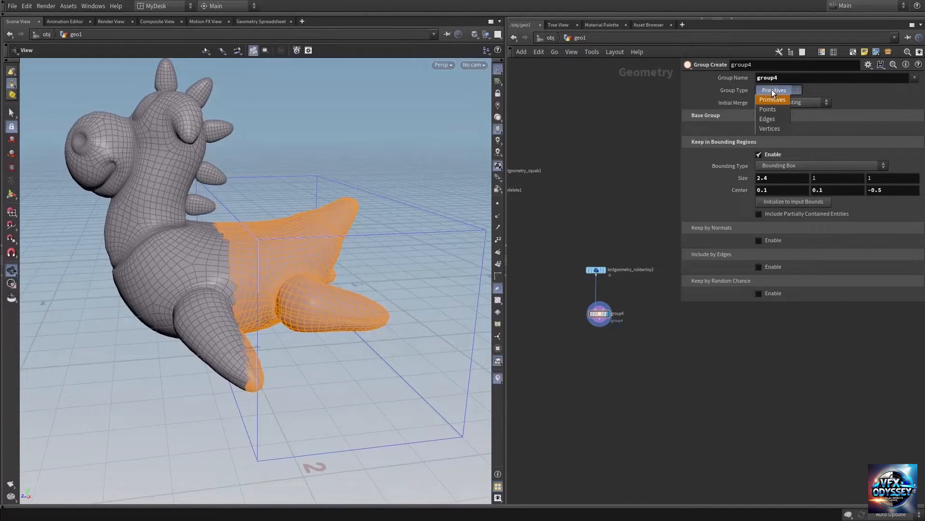
click(776, 110)
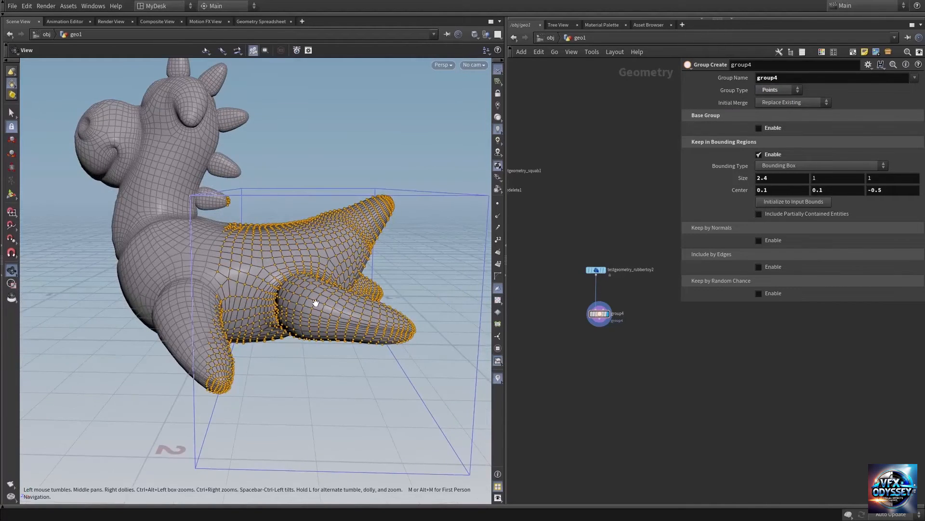
drag(315, 302, 363, 252)
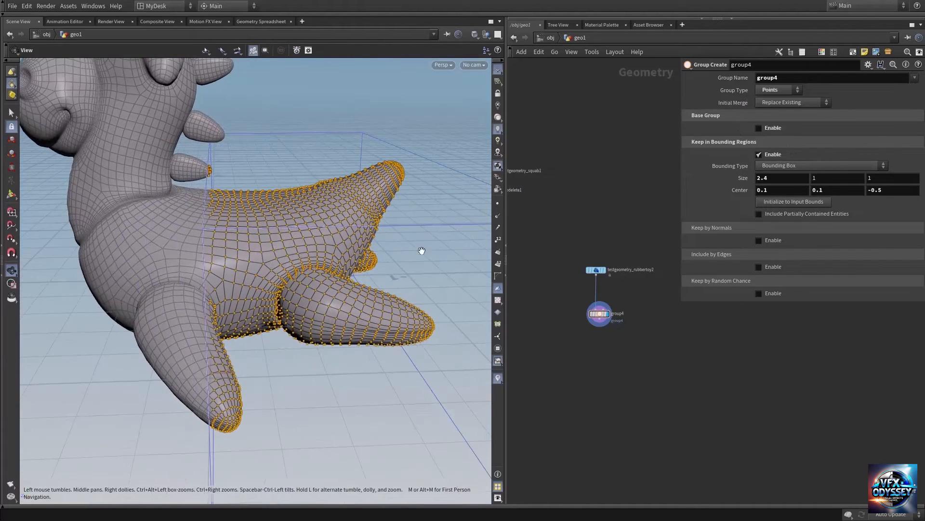
Step: Change the bounding type to Bounding Sphere
click(796, 165)
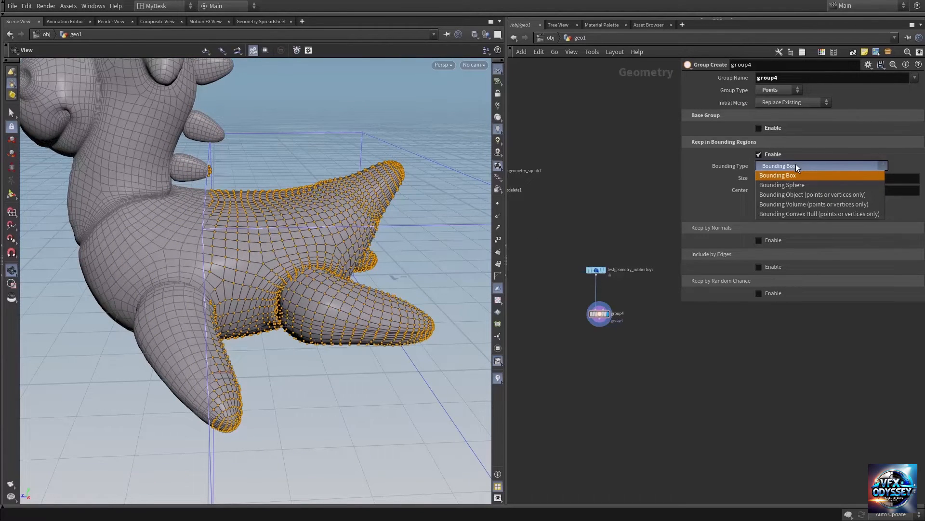
click(794, 186)
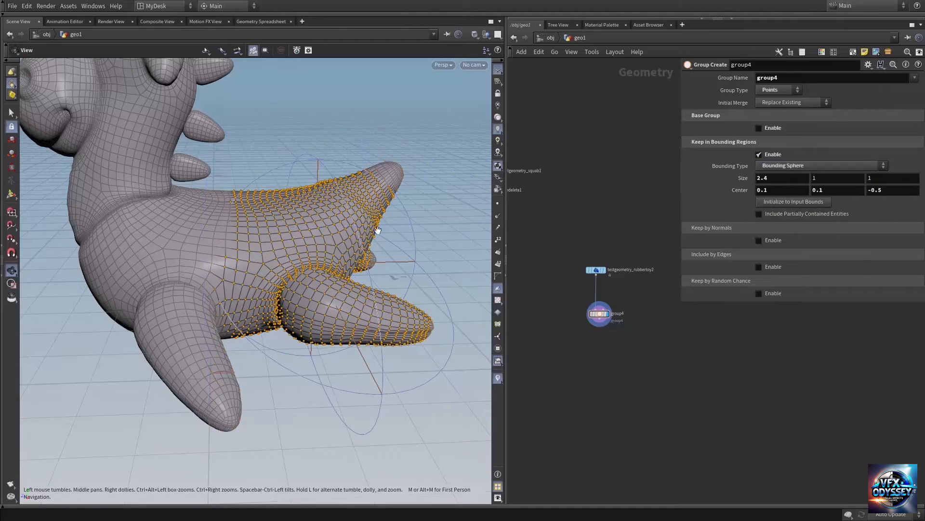
drag(297, 231, 324, 244)
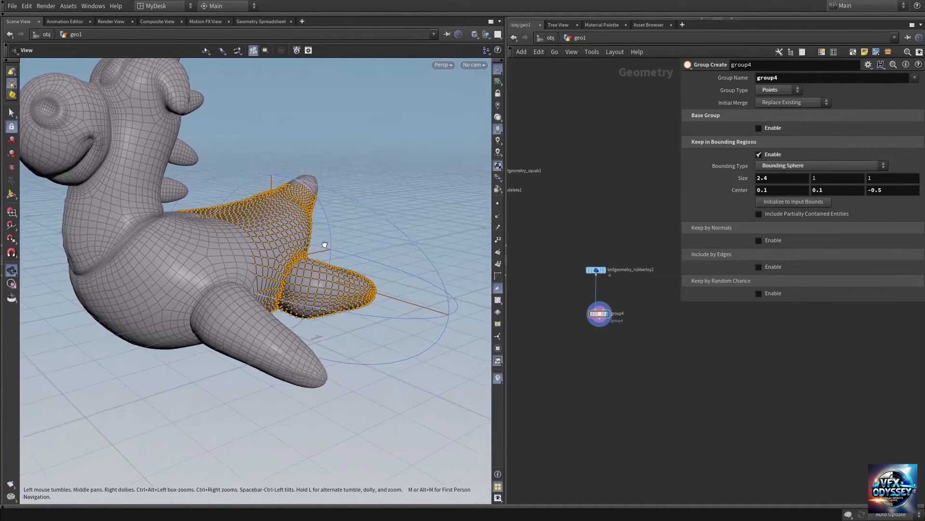
Step: Set the bounding sphere's X size to 1 and its center X to 0.12
double_click(791, 179)
text(1)
key(Return)
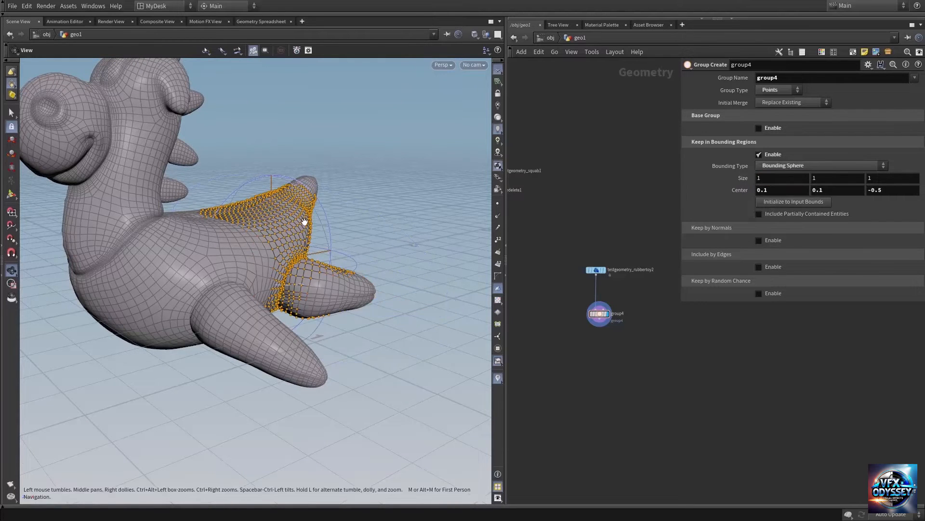
drag(305, 222, 263, 227)
middle_drag(768, 194, 794, 199)
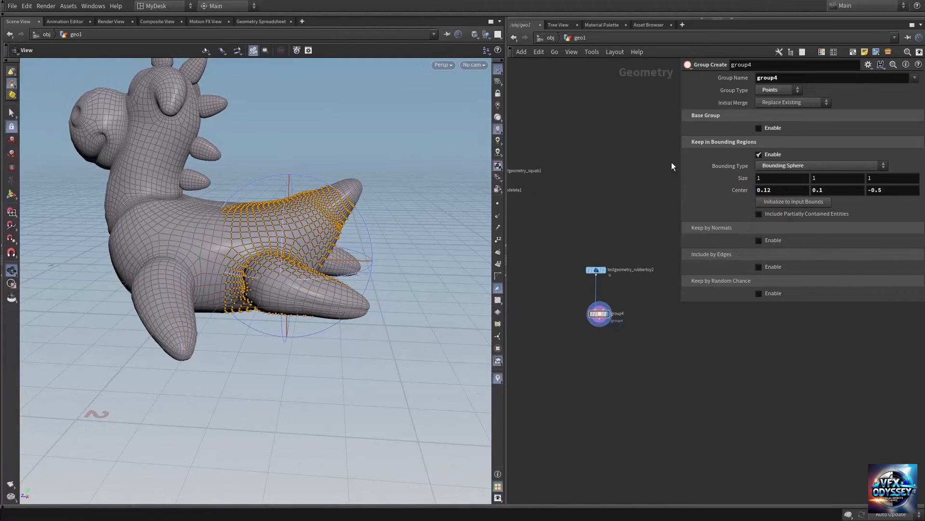
Step: Add a Pig Head test geometry node beside the rubber toy's node network
click(789, 164)
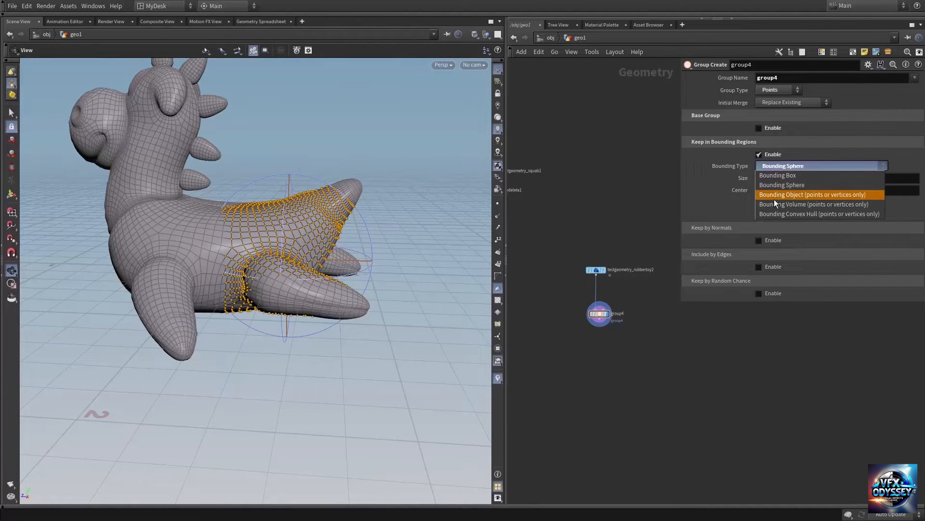
click(624, 206)
middle_drag(624, 206, 526, 232)
scroll(626, 321, up, 2)
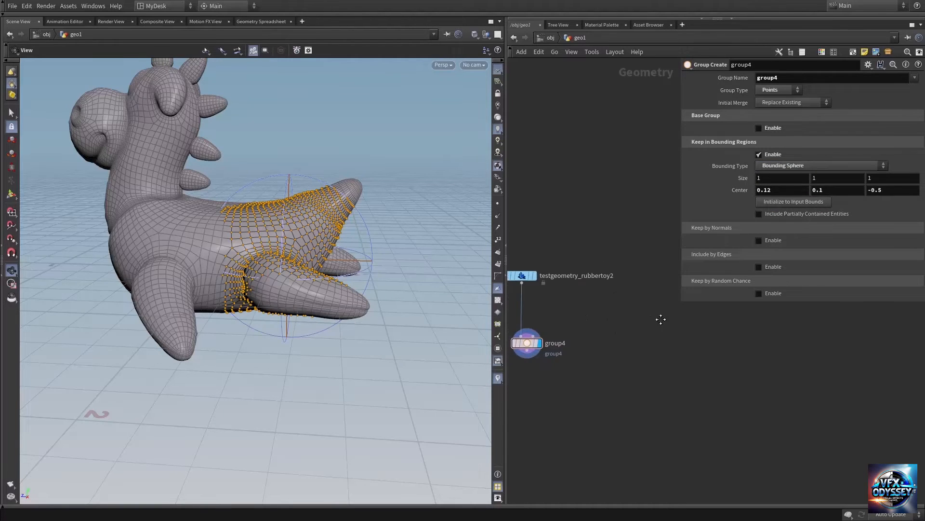
key(p)
key(Tab)
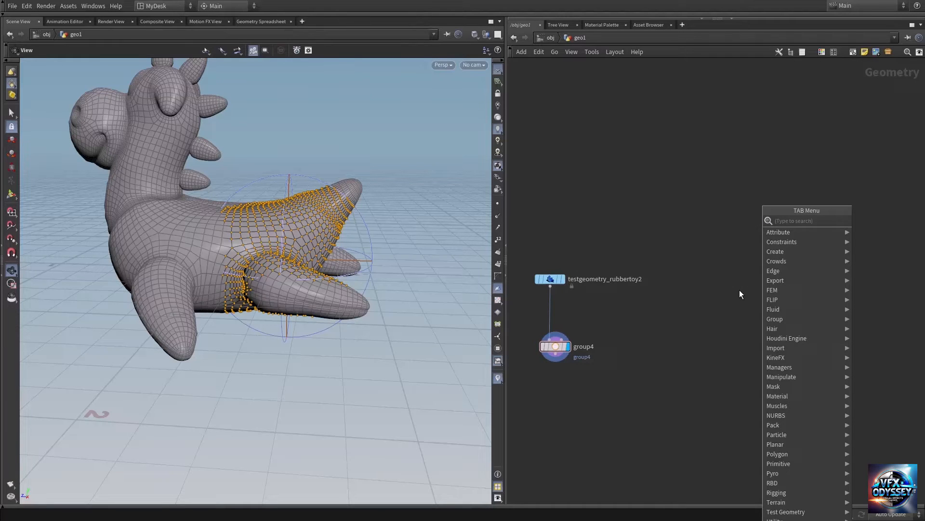
text(test)
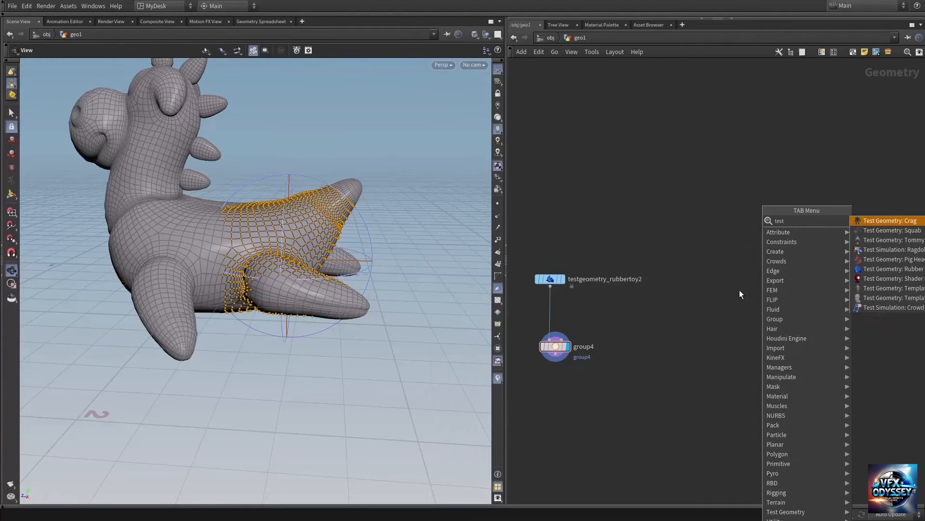
click(889, 260)
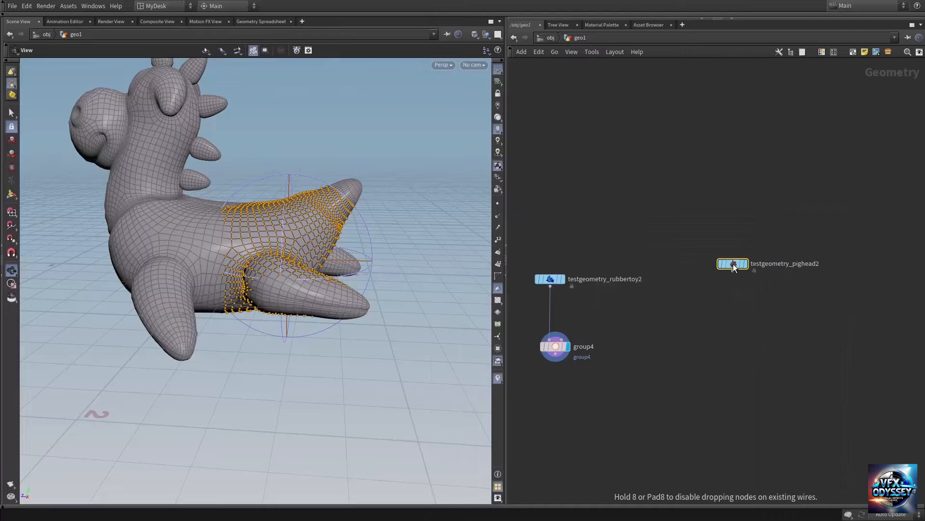
click(733, 264)
Step: Display the pig head geometry in the viewport and examine its shape
click(750, 249)
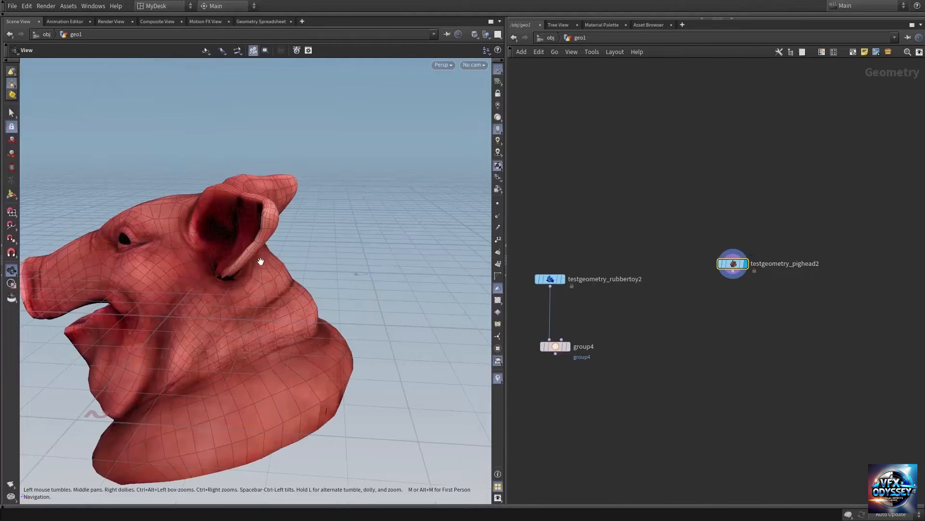
right_drag(261, 260, 161, 265)
drag(188, 280, 208, 280)
middle_drag(201, 284, 252, 264)
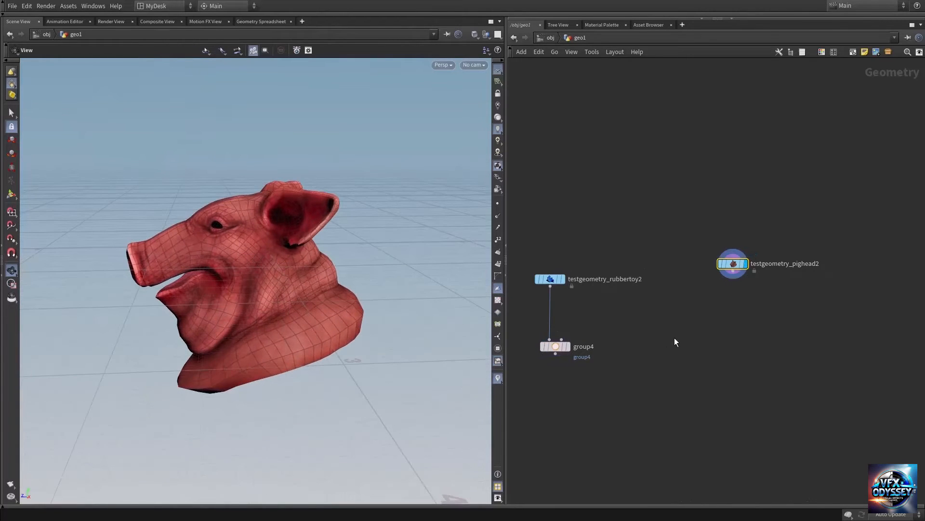
Step: Connect the pig head node to group4's Bounding Object input and display group4 in the viewport
scroll(675, 338, up, 3)
middle_drag(572, 337, 662, 335)
mouse_move(557, 335)
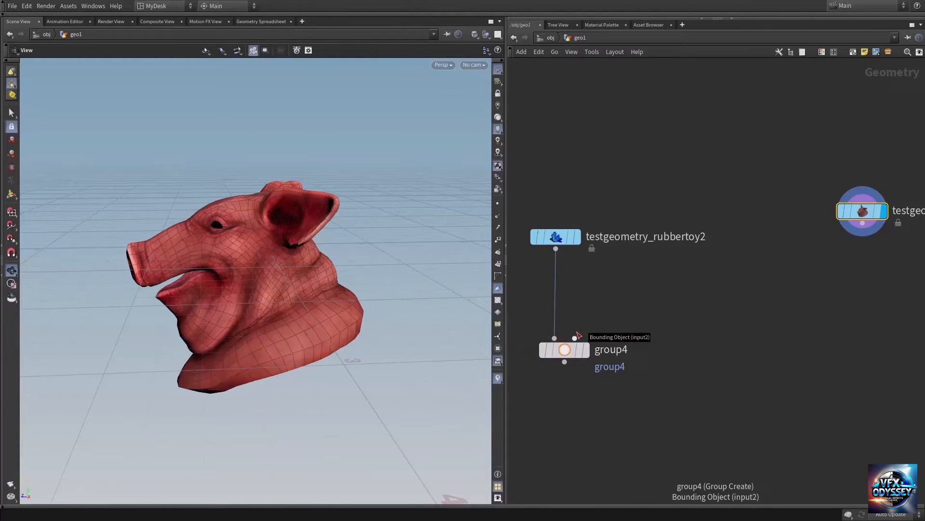
click(576, 336)
click(862, 240)
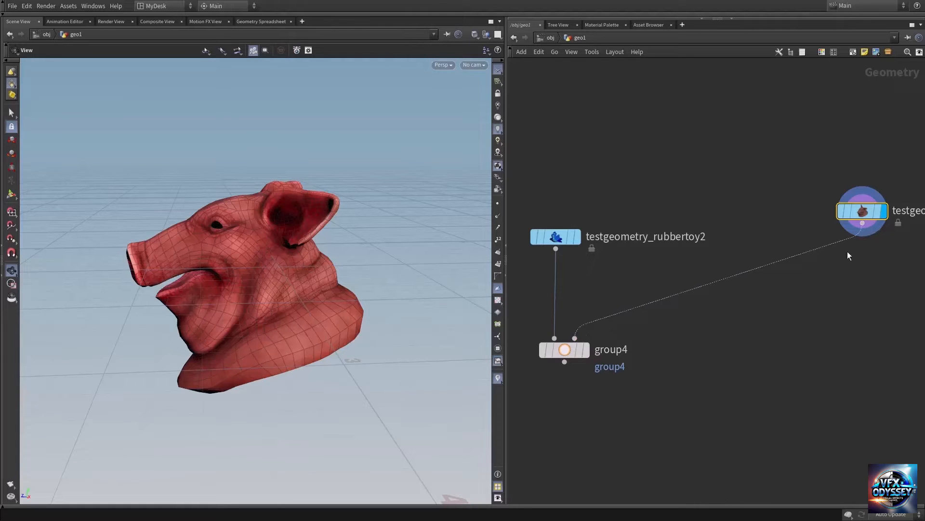
click(594, 330)
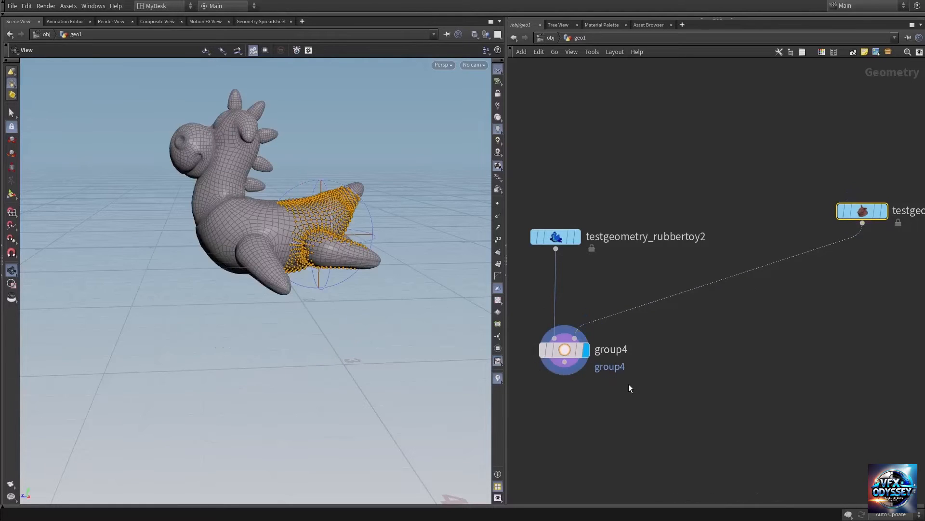
Step: Change group4's bounding type to Bounding Object (points or vertices only) so the pig head defines the region
middle_drag(628, 383, 634, 368)
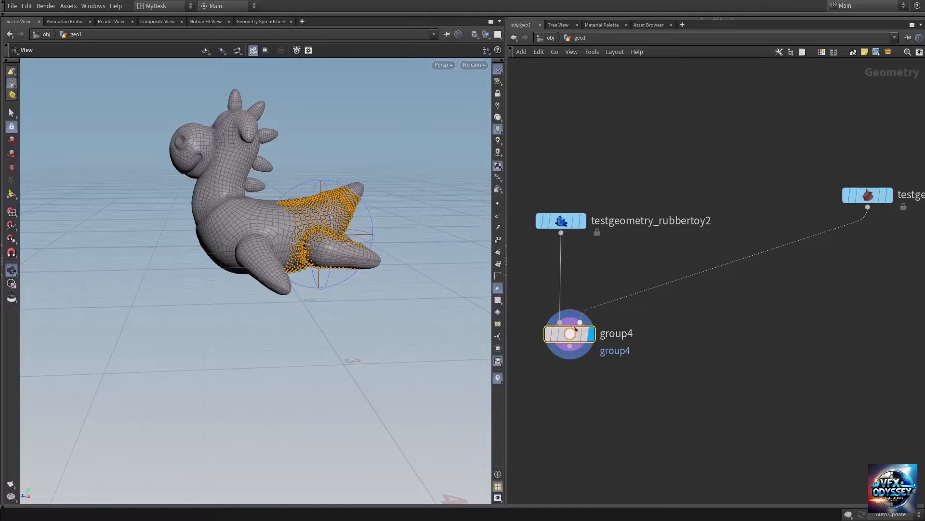
key(p)
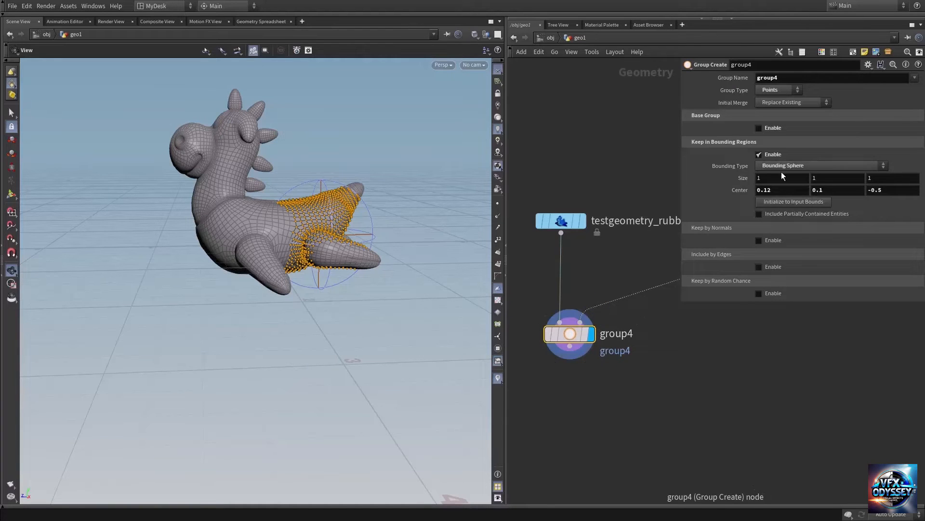
click(794, 166)
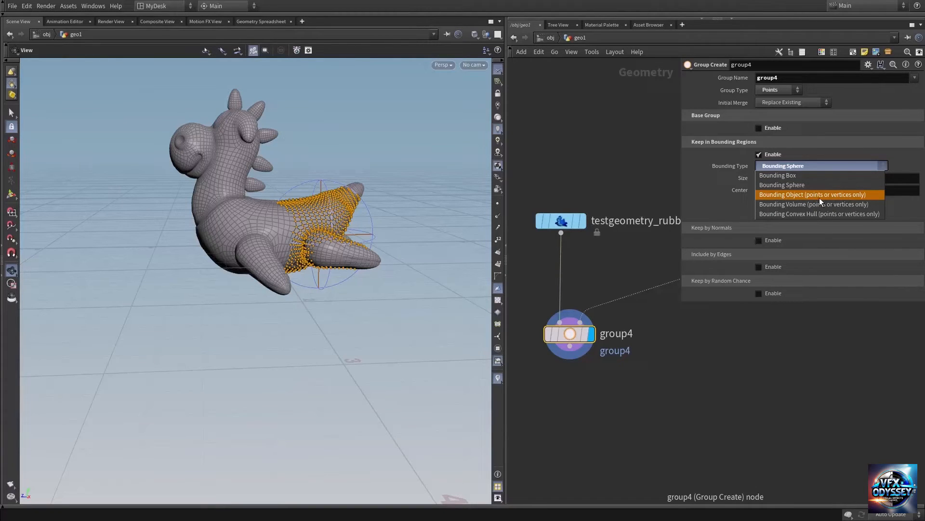
click(855, 197)
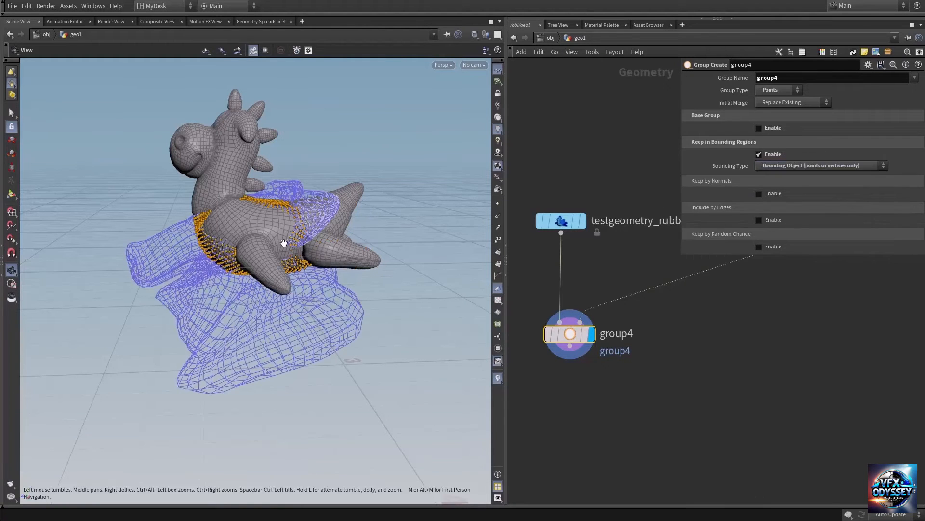
drag(283, 241, 289, 236)
scroll(288, 236, up, 3)
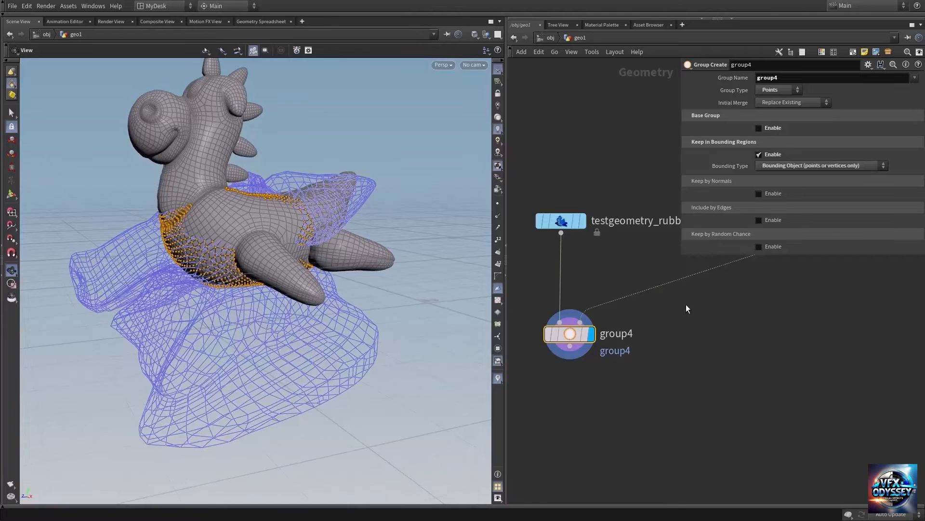
middle_drag(693, 315, 699, 378)
drag(270, 272, 288, 269)
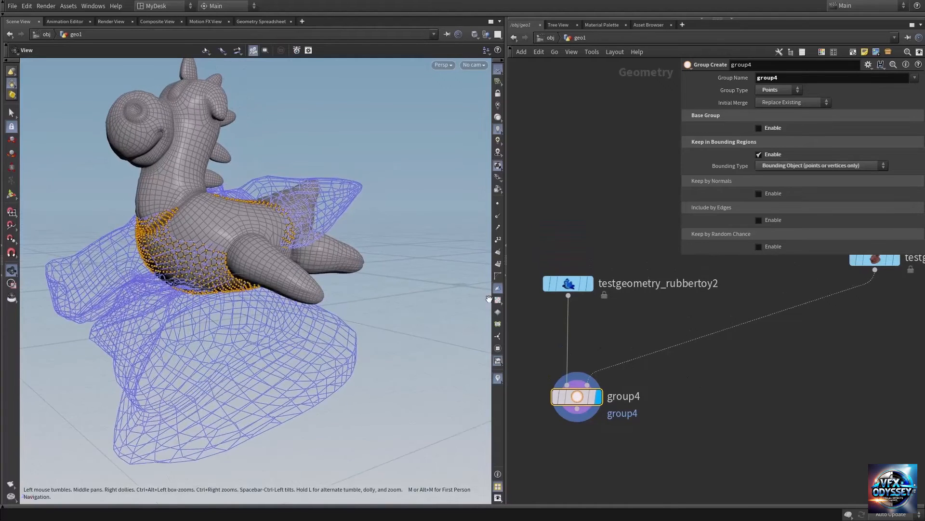
middle_drag(786, 291, 753, 349)
drag(224, 266, 197, 250)
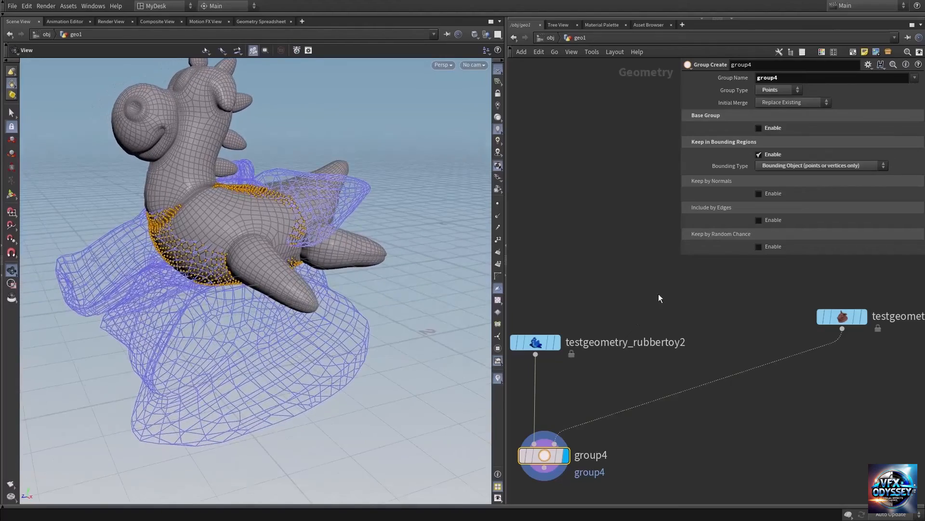
middle_drag(689, 331, 701, 307)
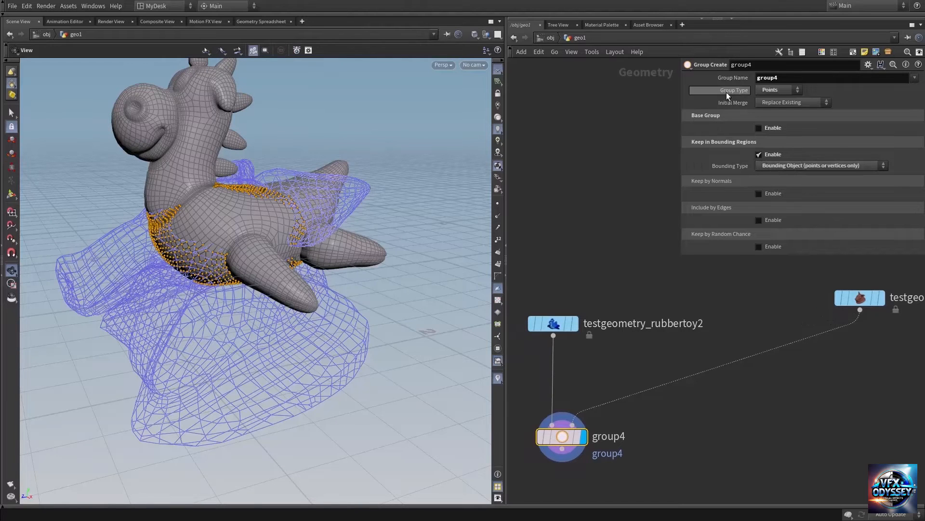
Step: Try the Primitives group type with the bounding object region on group4
click(774, 89)
click(774, 95)
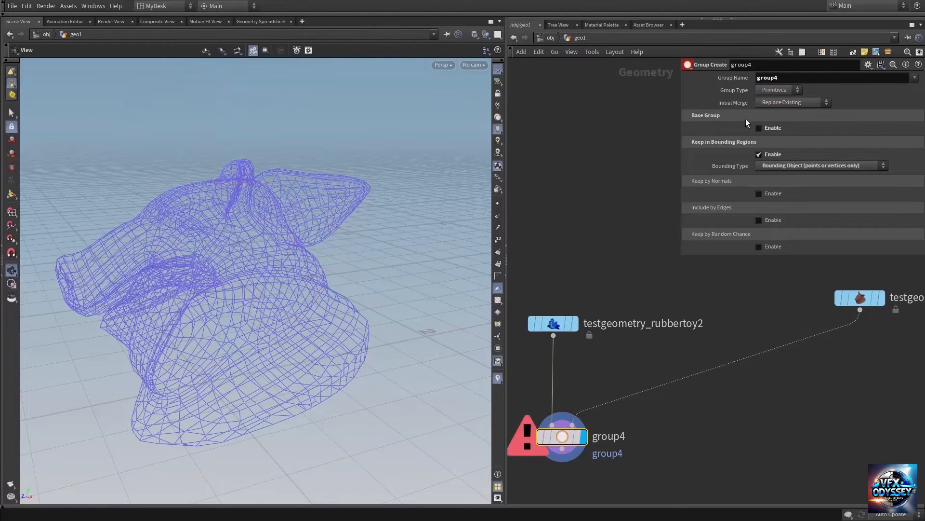
middle_drag(666, 456, 704, 414)
mouse_move(575, 401)
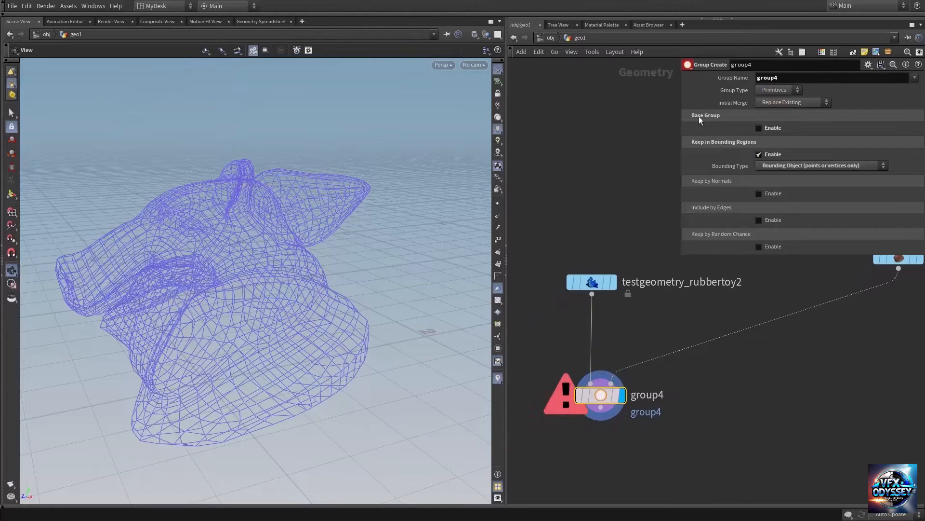
middle_drag(824, 332, 801, 344)
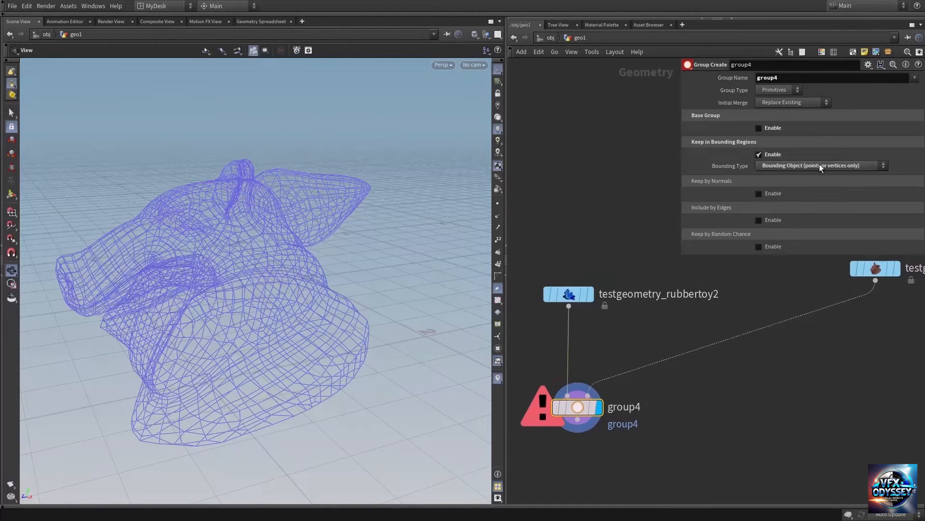
Step: Switch group4's group type back to Points and examine the selection inside the pig head
click(782, 91)
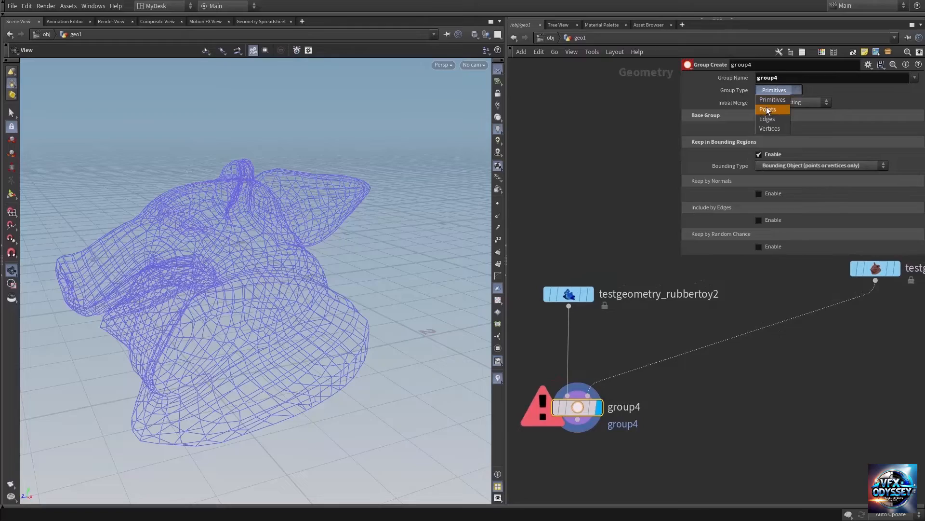
click(767, 106)
mouse_move(285, 269)
mouse_down()
mouse_move(254, 266)
mouse_move(281, 259)
mouse_up()
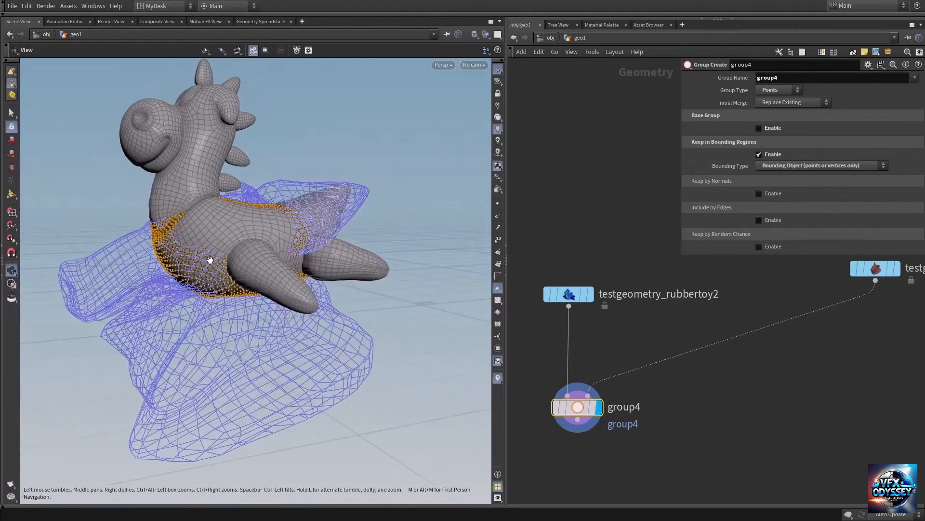
mouse_move(210, 260)
right_down()
mouse_move(260, 256)
mouse_move(213, 254)
right_up()
middle_drag(217, 251, 221, 293)
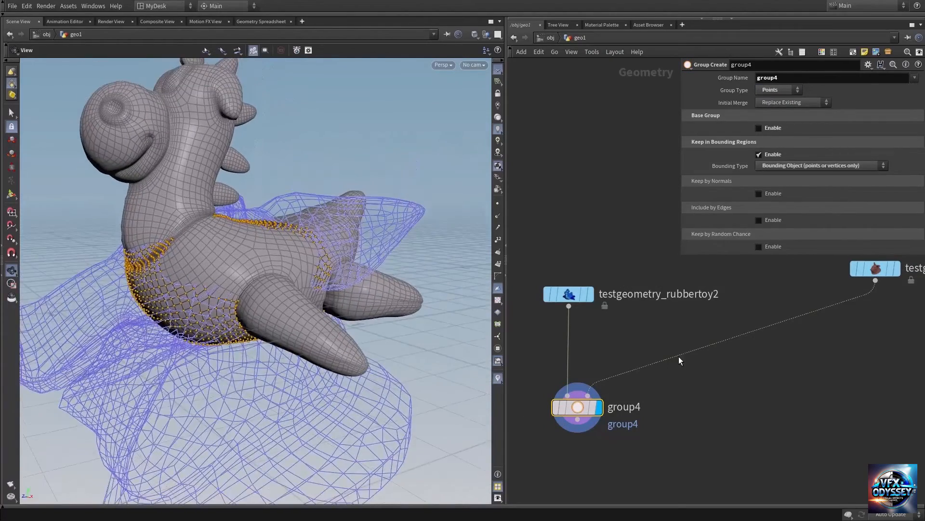
middle_drag(686, 412, 717, 379)
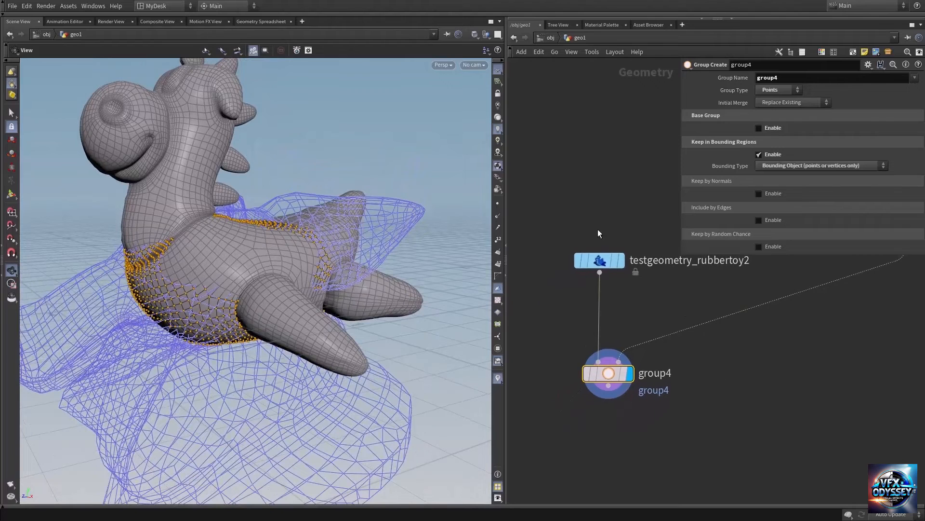
Step: Disable Keep in Bounding Regions on group4 and enable Keep by Normals instead
click(769, 154)
drag(265, 276, 259, 312)
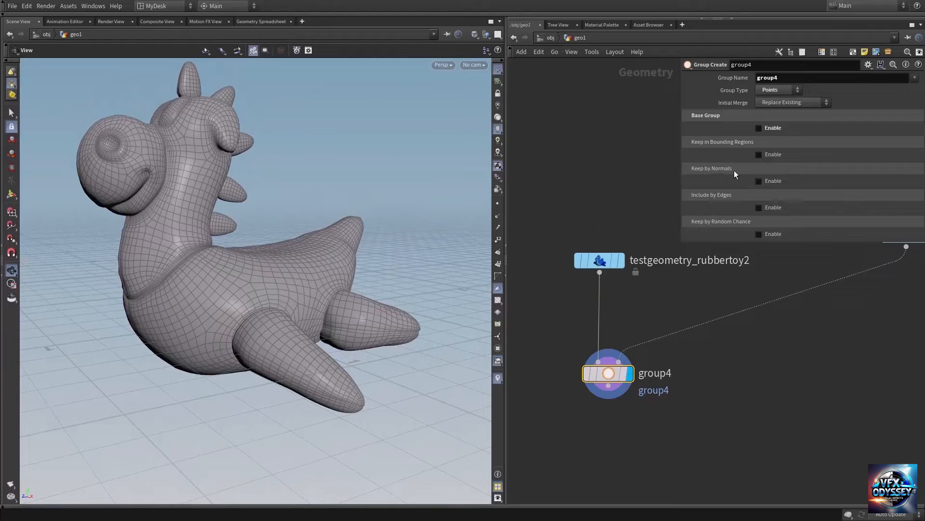
click(765, 177)
drag(293, 282, 308, 279)
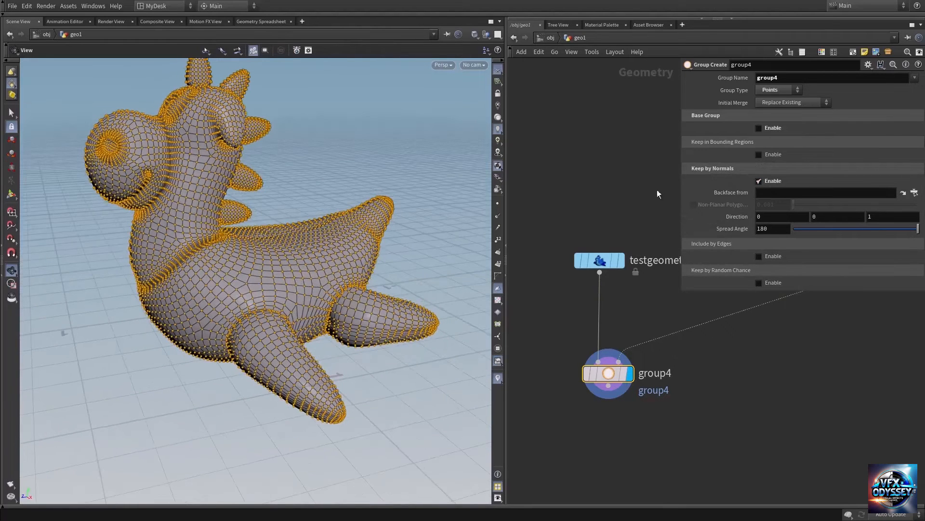
Step: Set the group type to Primitives and reduce the normals' spread angle to 61.9
click(788, 94)
click(785, 101)
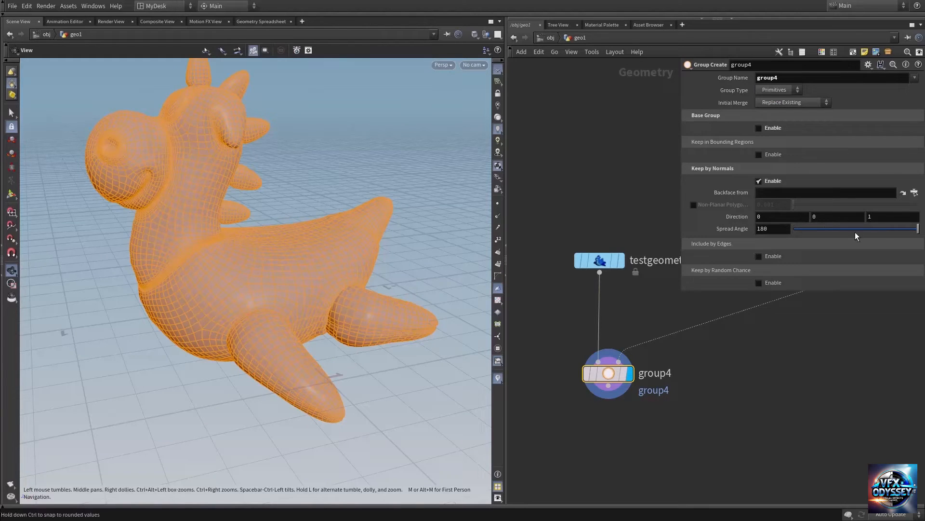
drag(918, 229, 838, 240)
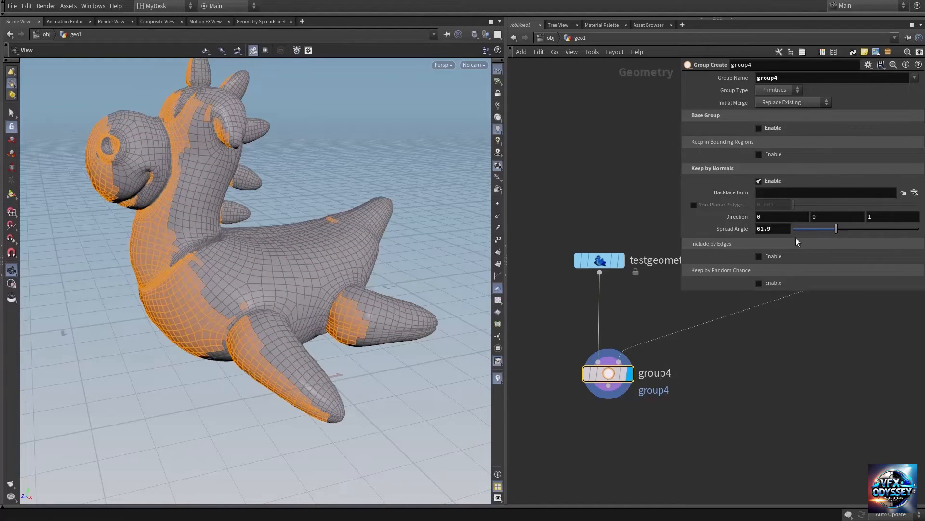
drag(198, 293, 176, 295)
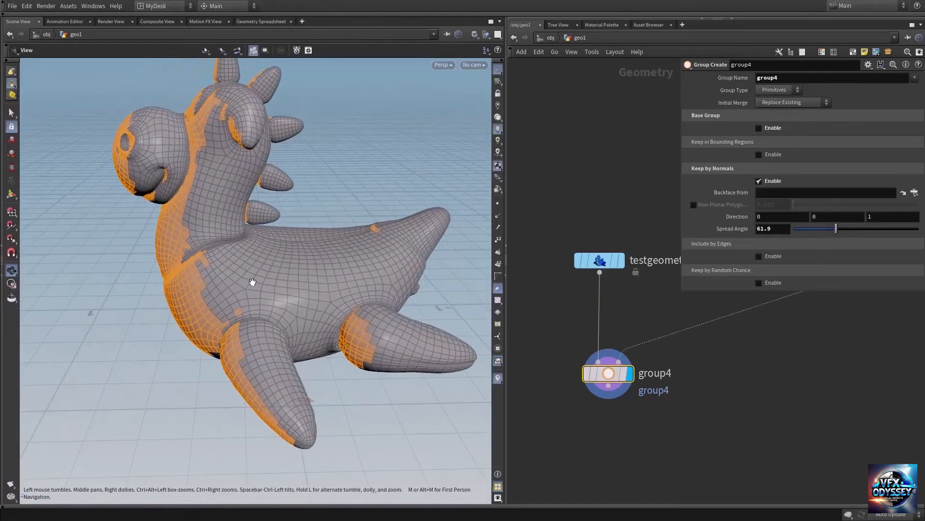
drag(252, 282, 231, 267)
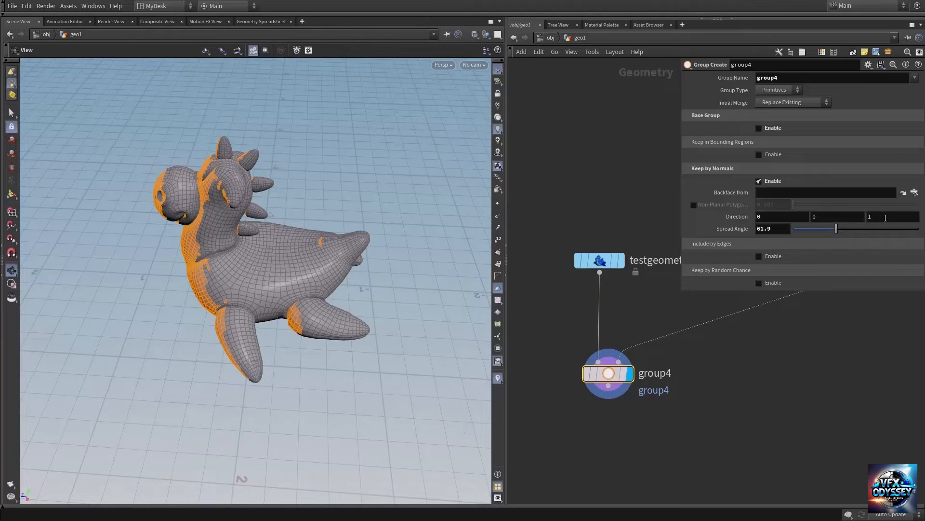
Step: Set the Keep by Normals direction to 0, 1, 0 so the toy's upward-facing primitives are grouped
click(828, 215)
key(Tab)
text(0)
key(Return)
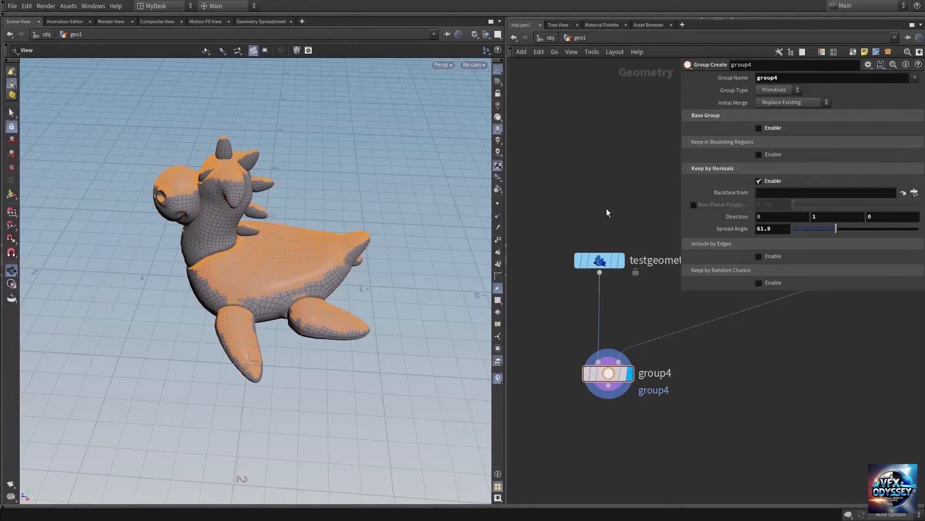
drag(217, 270, 216, 264)
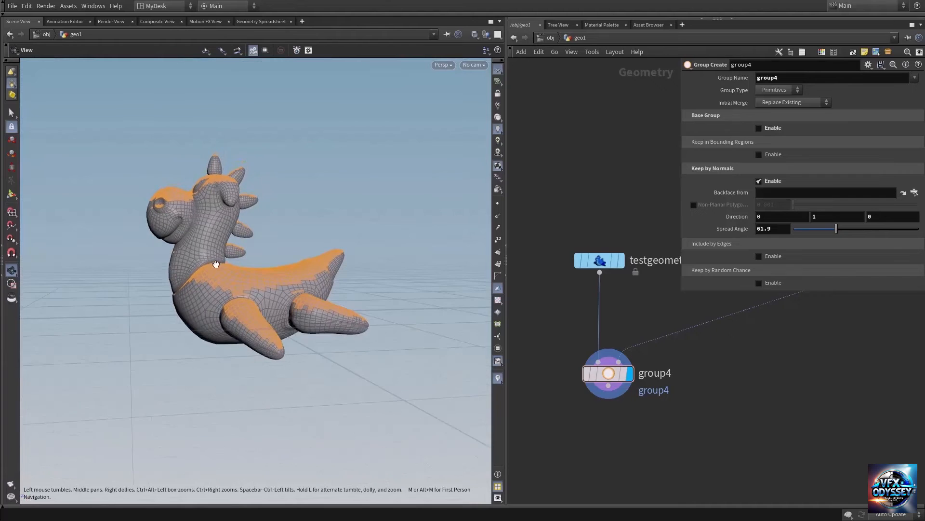
right_drag(216, 264, 318, 286)
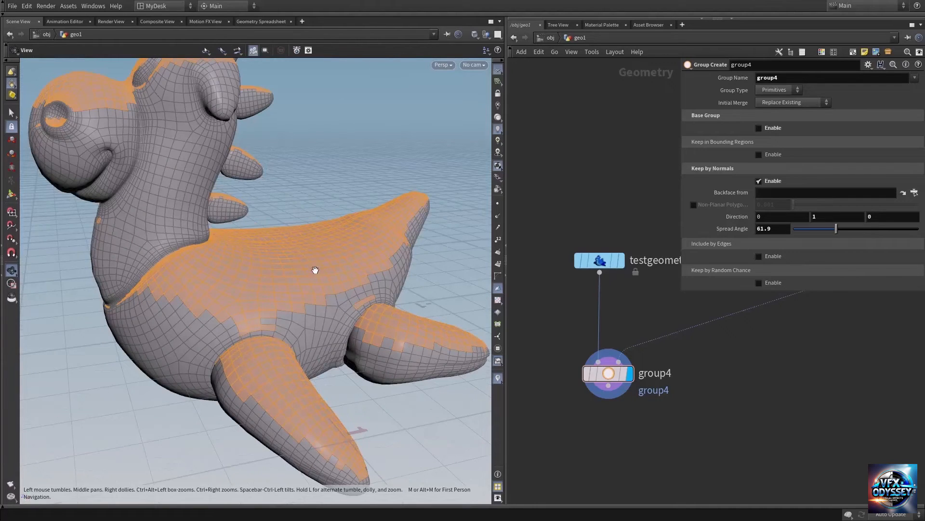
drag(315, 270, 292, 258)
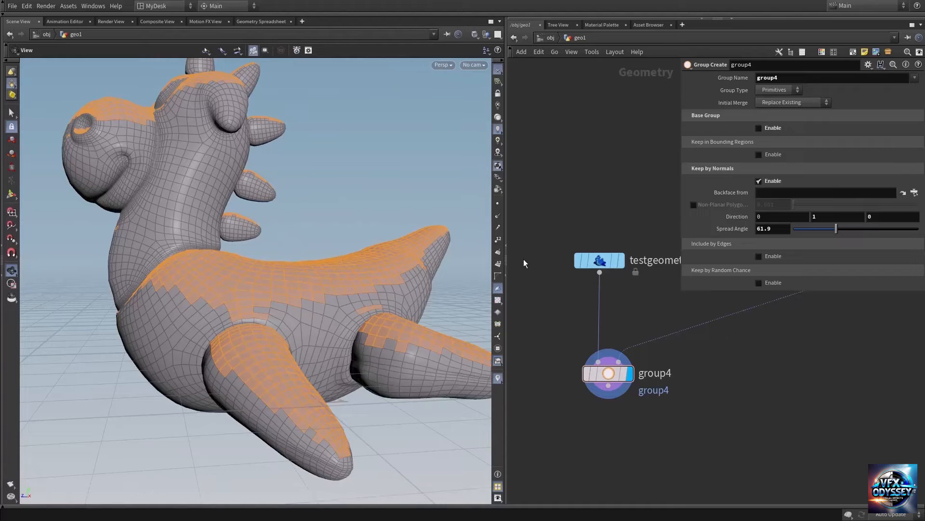
Step: Set group4's Keep by Normals direction to 1, 0, 0 and increase its spread angle to 82
click(772, 218)
click(820, 216)
text(0)
drag(246, 300, 320, 303)
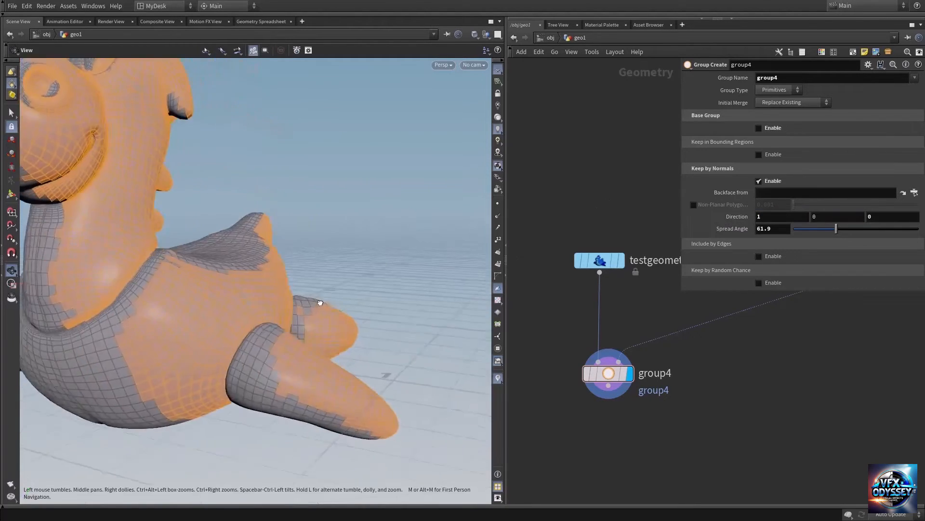
right_drag(321, 303, 161, 302)
drag(240, 308, 254, 311)
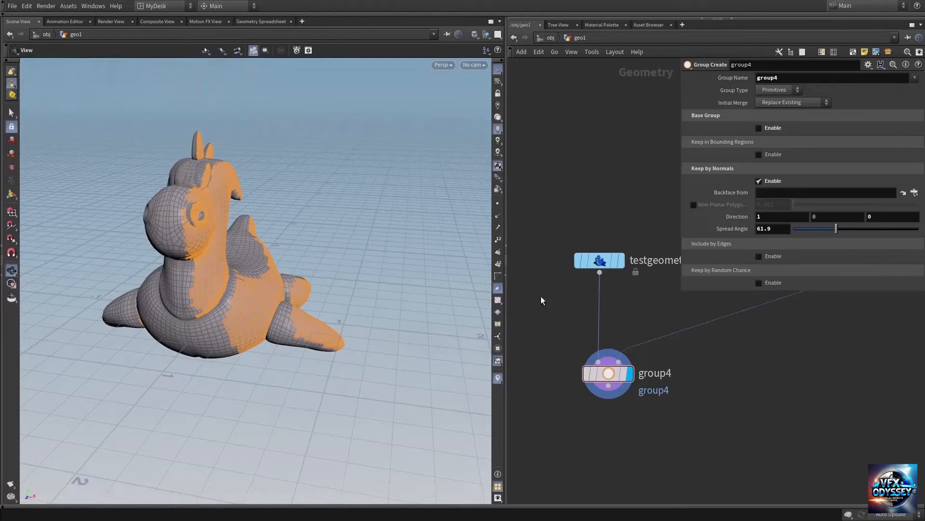
mouse_move(837, 230)
mouse_down()
mouse_move(826, 232)
mouse_move(829, 241)
mouse_move(850, 235)
mouse_up()
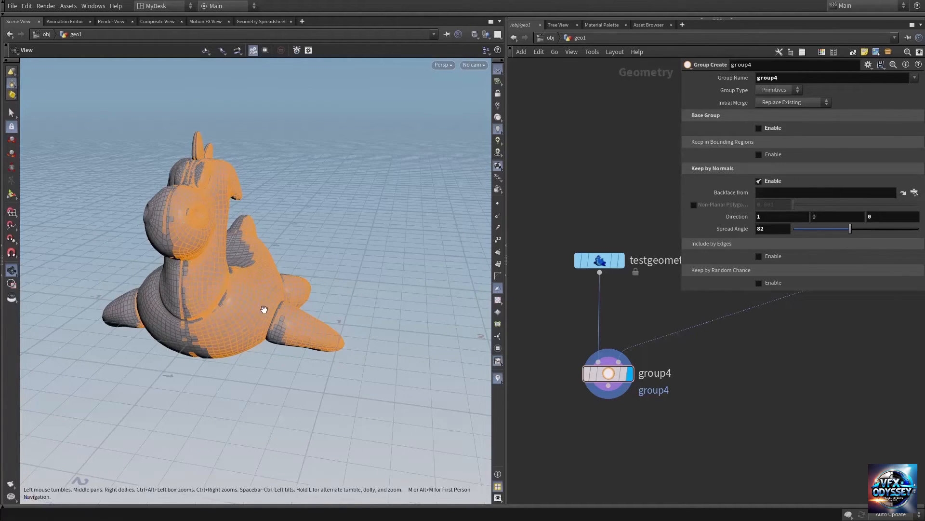
drag(262, 309, 314, 295)
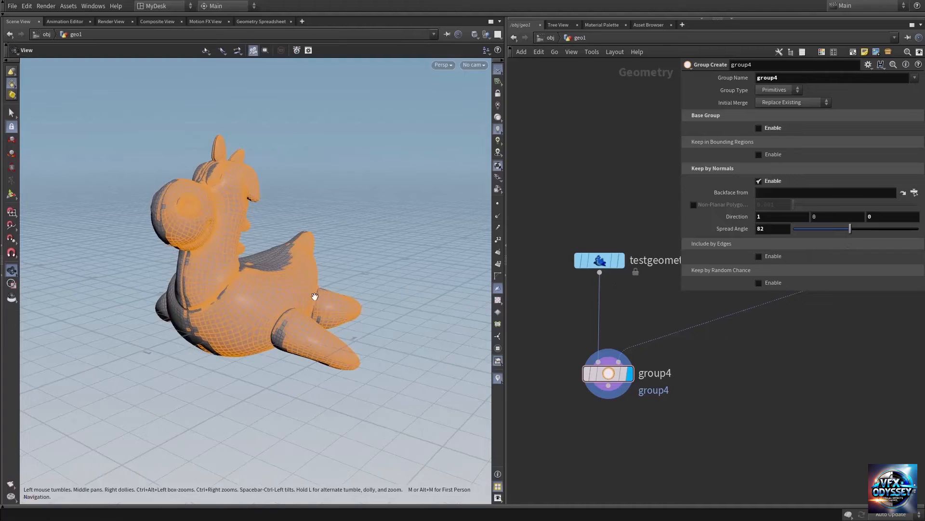
Step: Disable Keep by Normals on group4 and enable Include by Edges with both the minimum and maximum edge angle limits
click(757, 183)
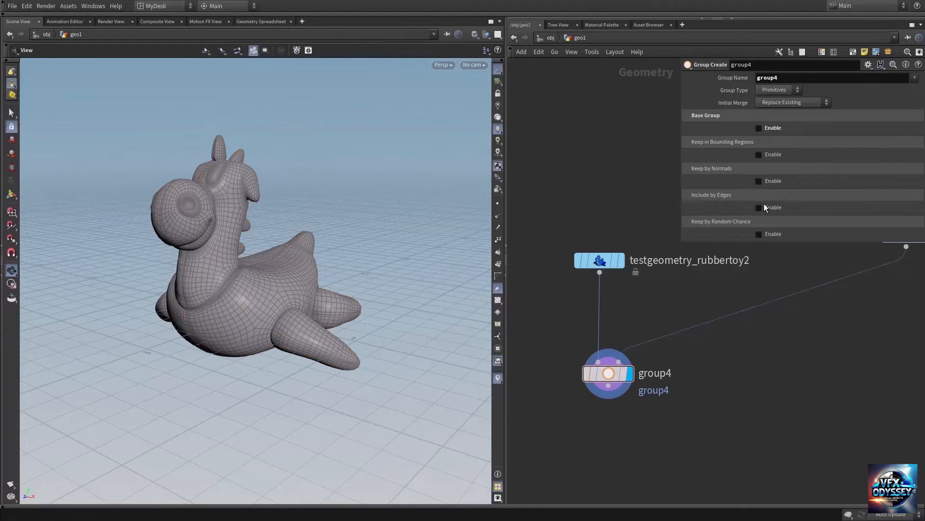
click(764, 207)
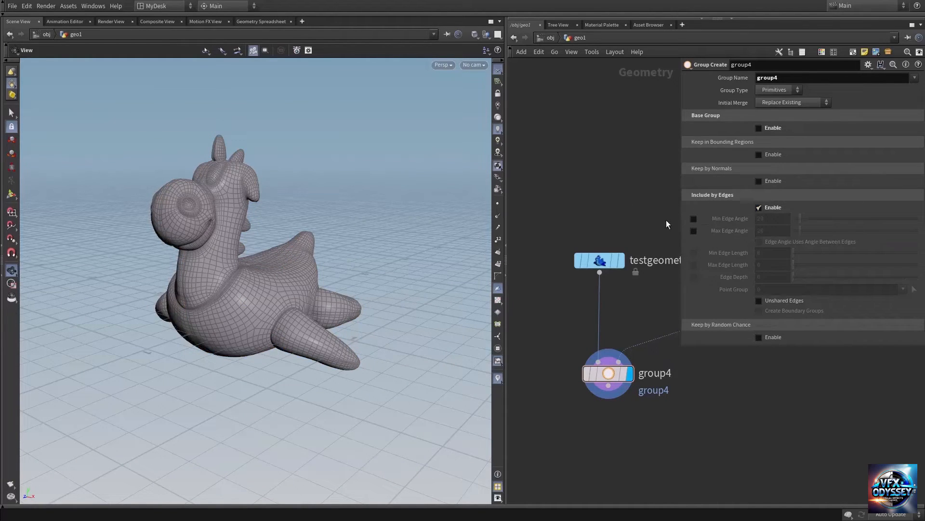
middle_drag(634, 189, 633, 207)
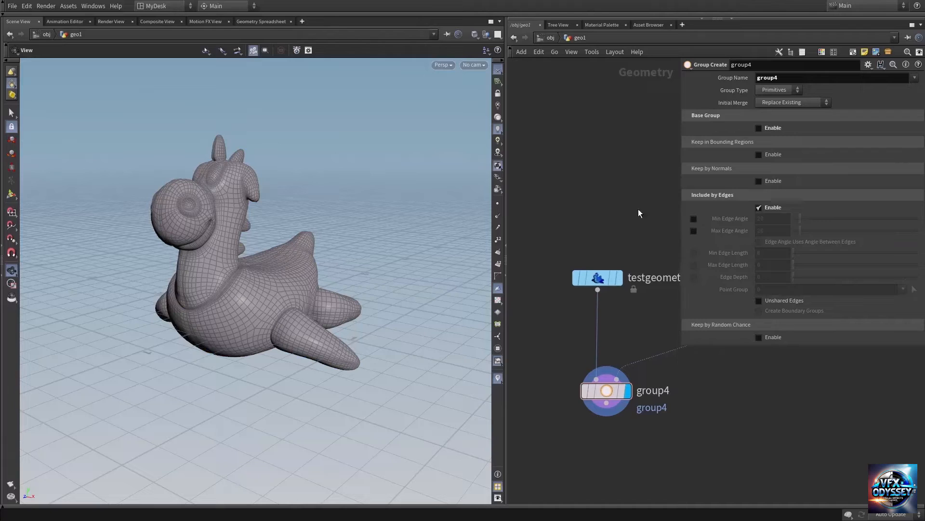
click(693, 219)
click(694, 231)
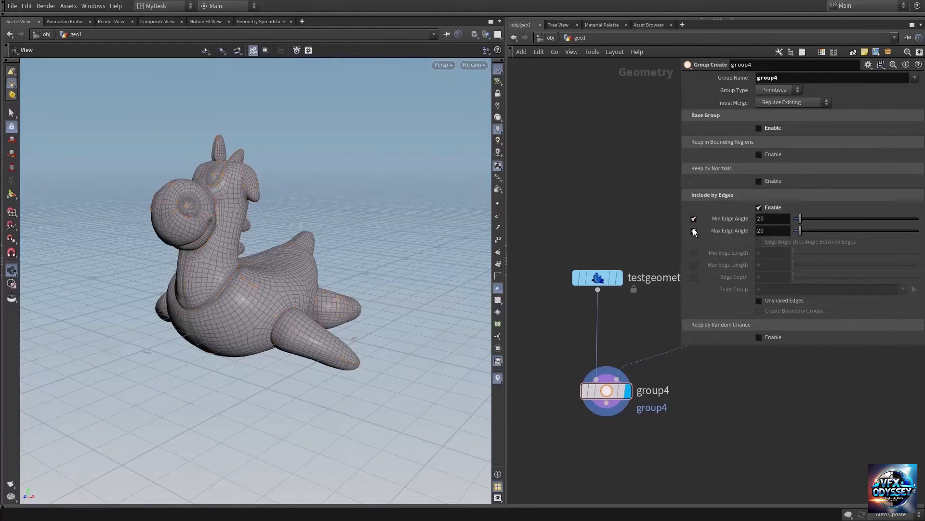
Step: Change group4's group type to Edges and set the minimum edge angle to 19 and the maximum to 36
click(767, 90)
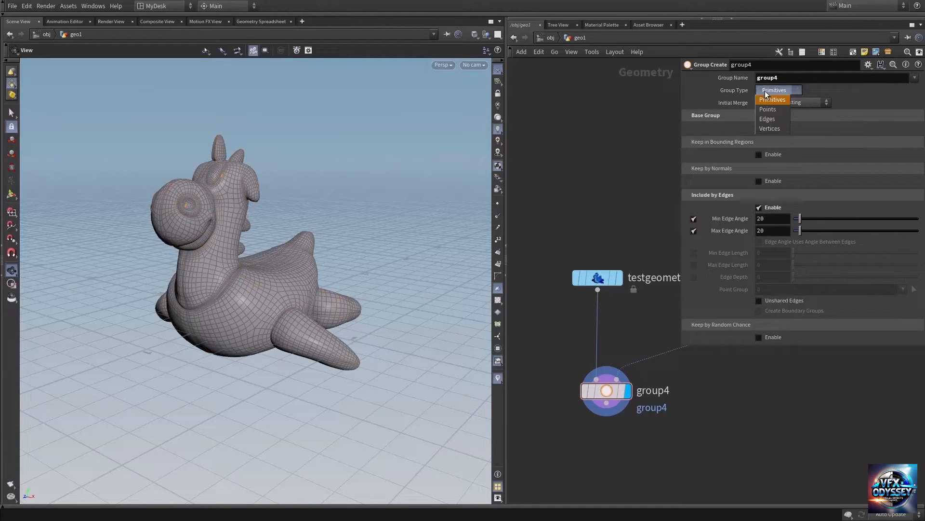
click(774, 119)
scroll(266, 235, up, 6)
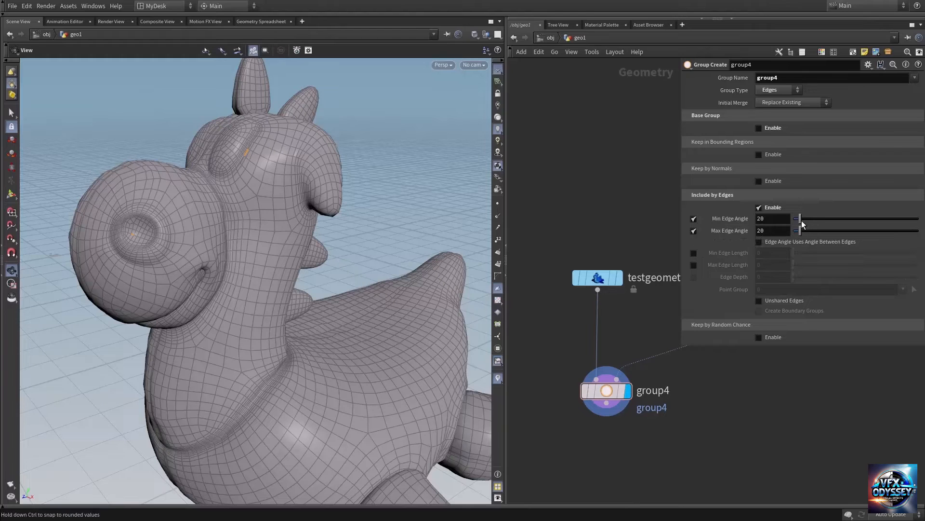
drag(800, 219, 807, 240)
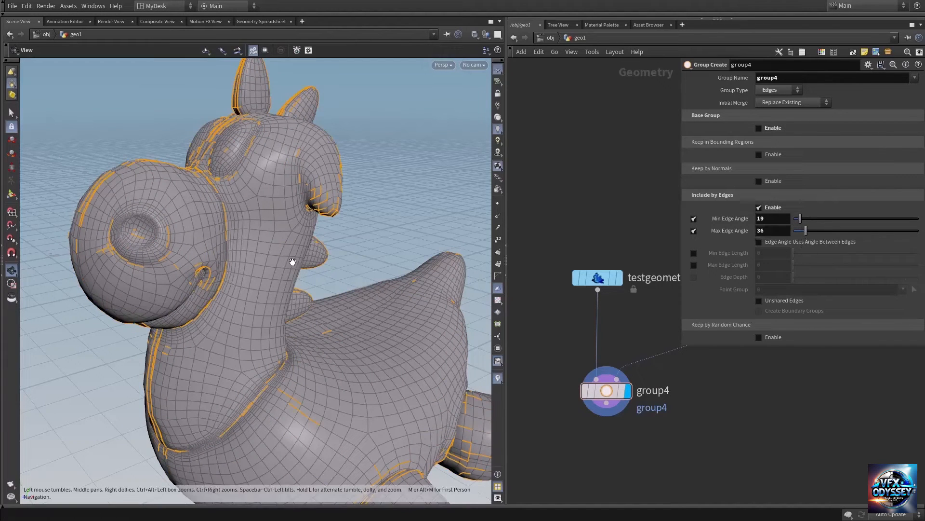
drag(291, 262, 293, 257)
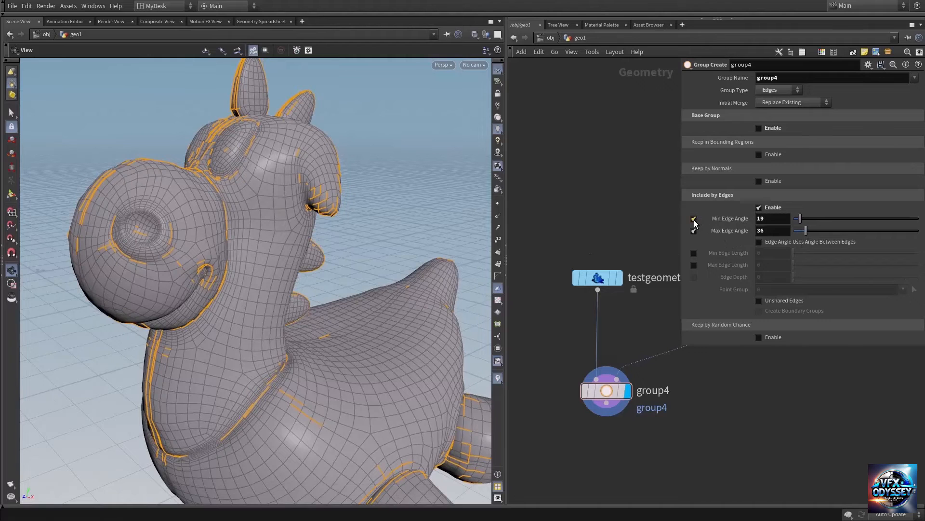
Step: Disable both edge angle limits on group4 and enable a minimum edge length of 0.188
click(694, 219)
click(694, 230)
drag(256, 283, 266, 273)
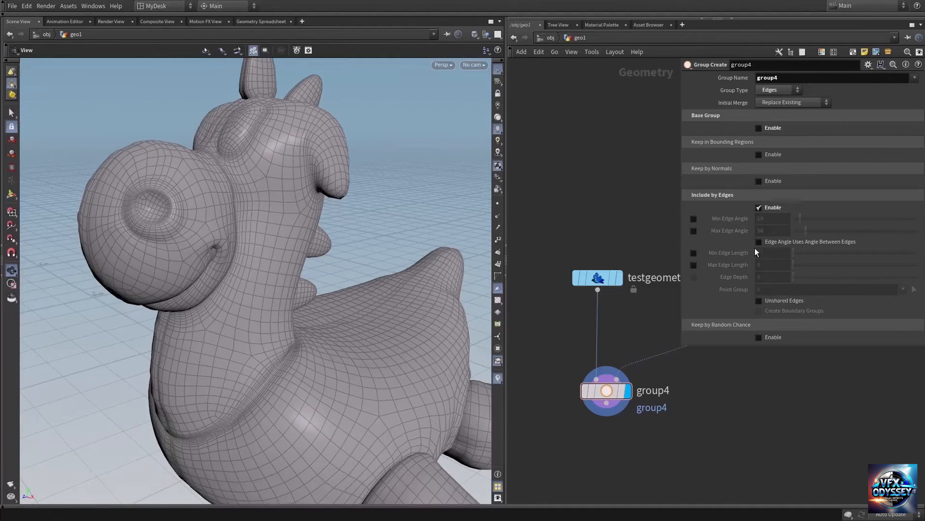
click(694, 252)
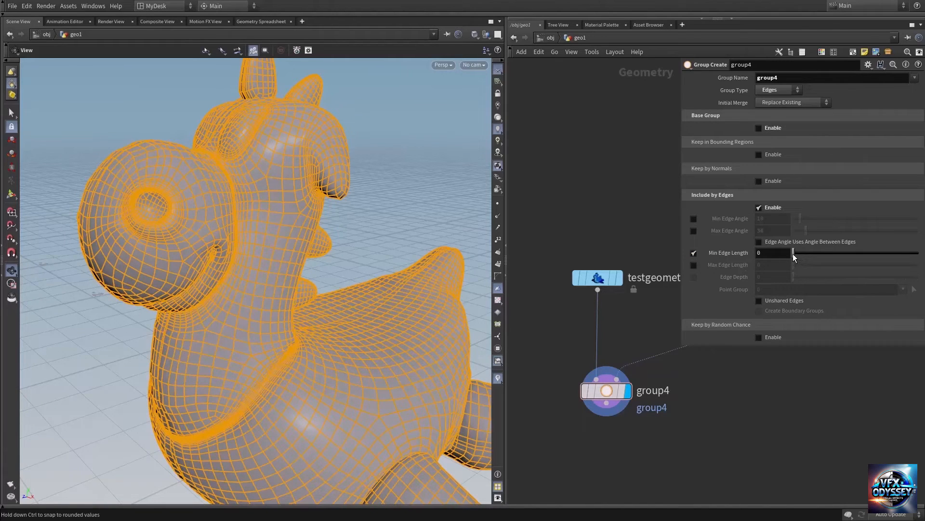
drag(793, 254, 793, 254)
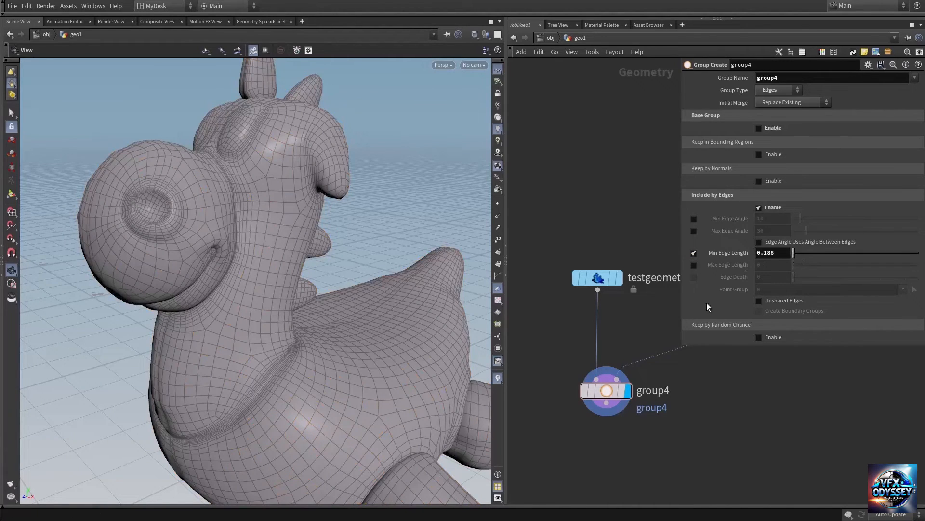
Step: Add a Grid node in an empty area of the network and set its rows and columns to 4
middle_drag(725, 393, 576, 381)
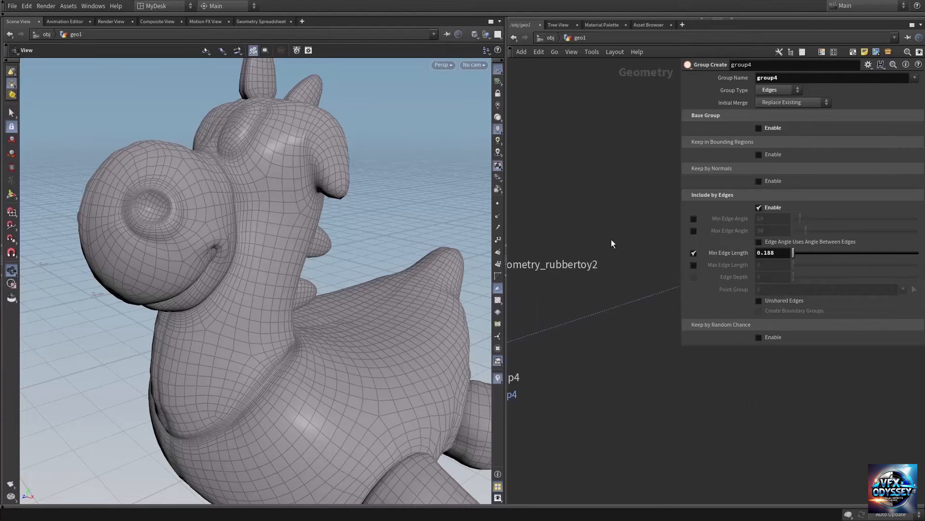
middle_drag(688, 420, 497, 392)
right_drag(699, 381, 545, 382)
key(Tab)
text(grid)
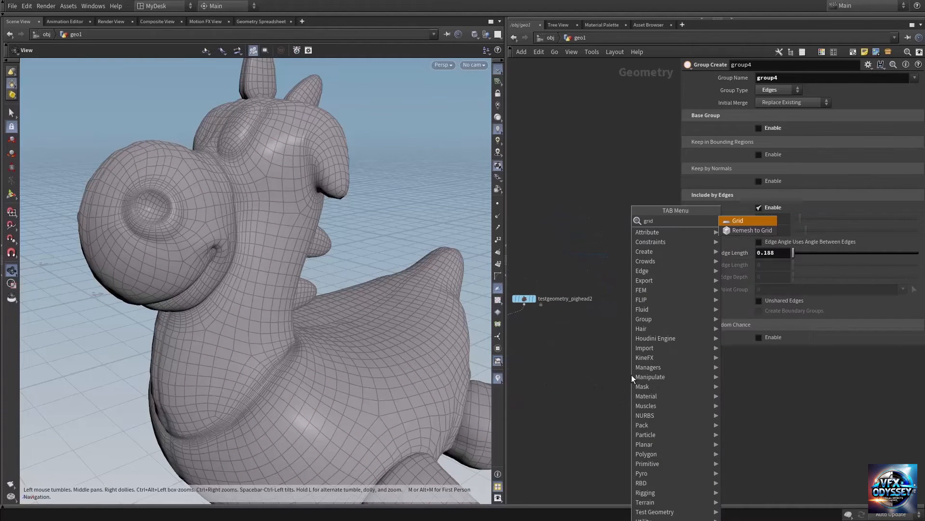
key(Return)
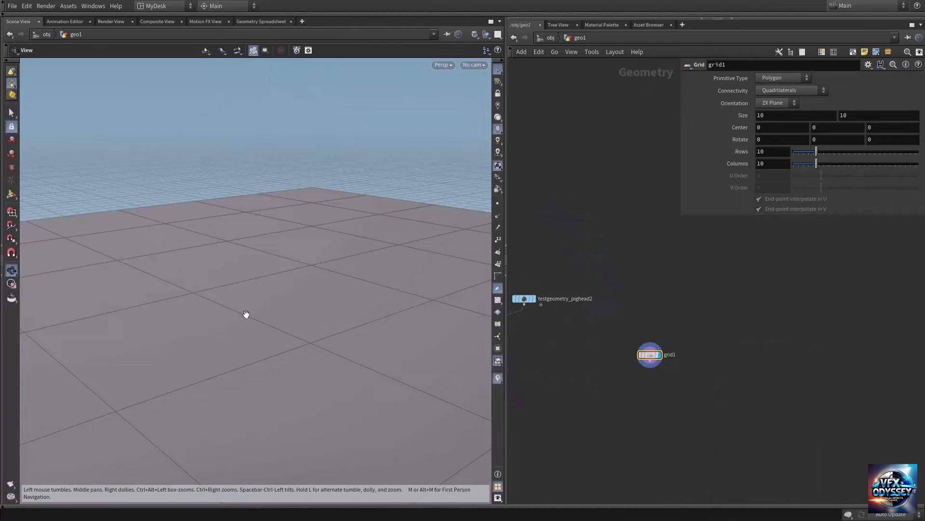
right_drag(346, 270, 184, 299)
drag(183, 299, 256, 310)
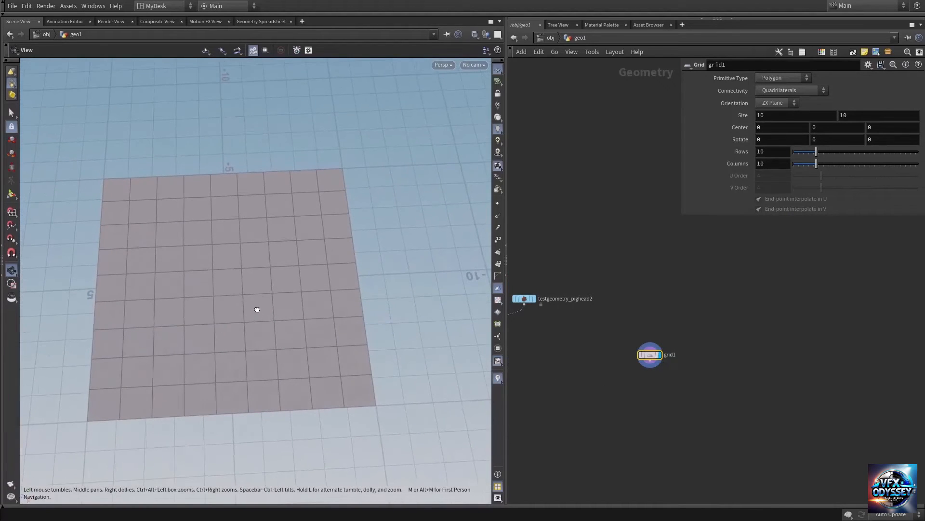
drag(818, 151, 805, 167)
middle_drag(206, 220, 219, 211)
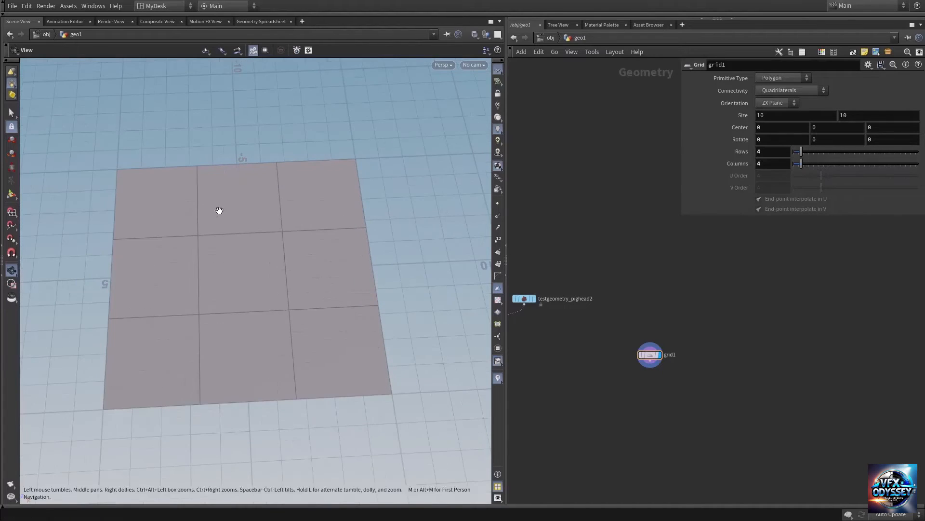
Step: Switch the viewport selection mode to Edges and select all border edges along two opposite sides of the grid
click(15, 118)
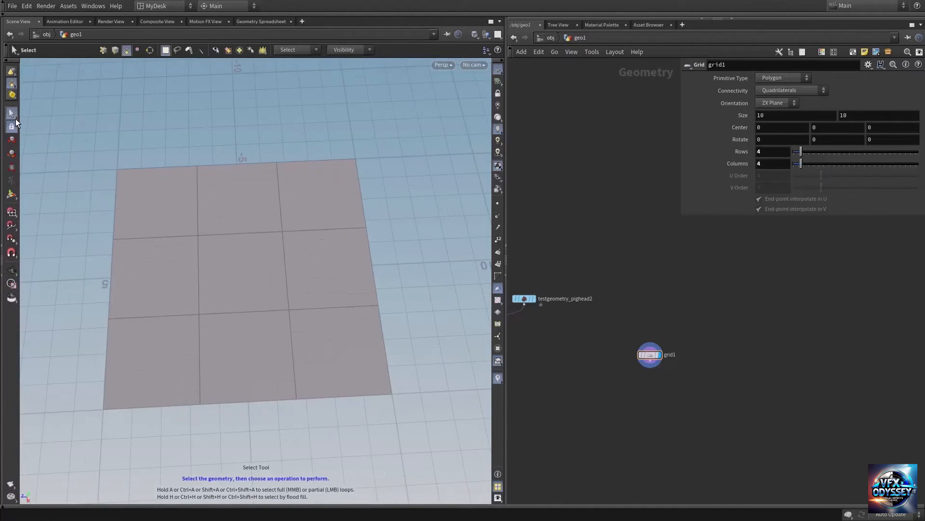
right_click(12, 86)
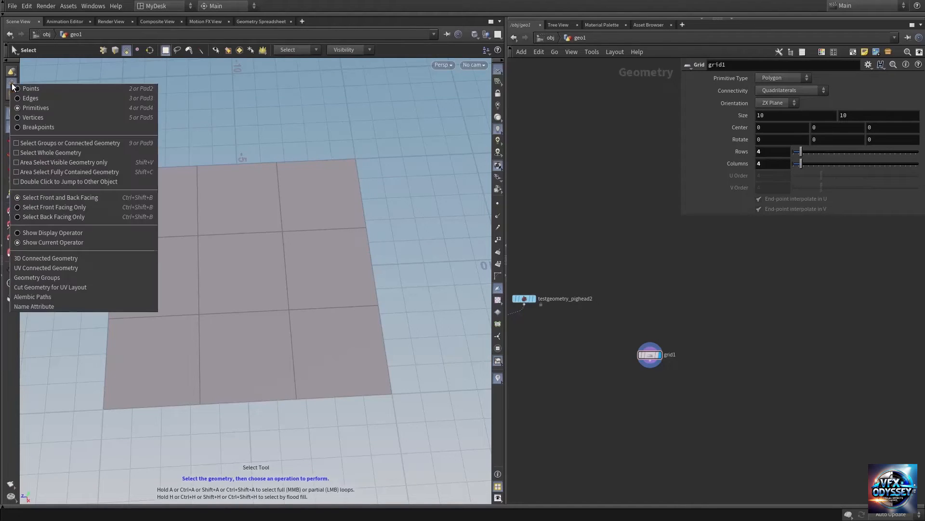
click(36, 98)
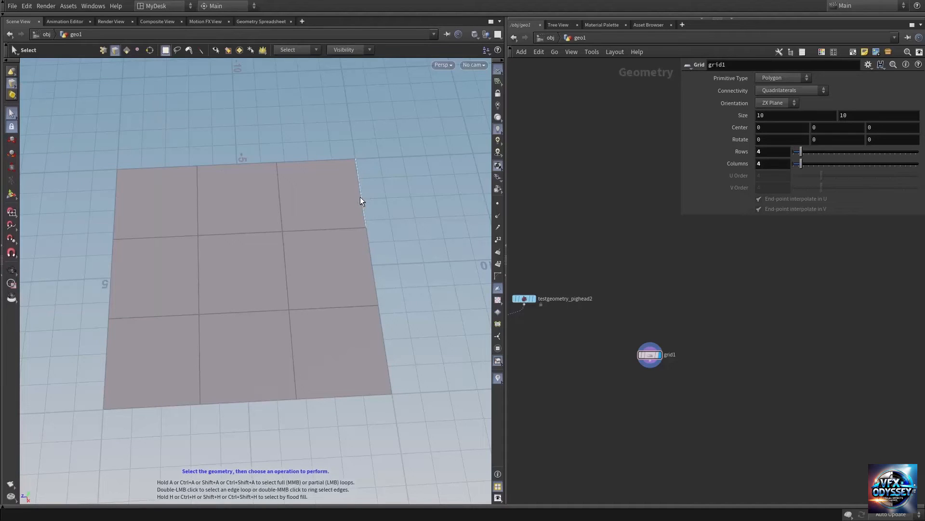
click(361, 198)
shift+click(379, 328)
shift+double_click(115, 202)
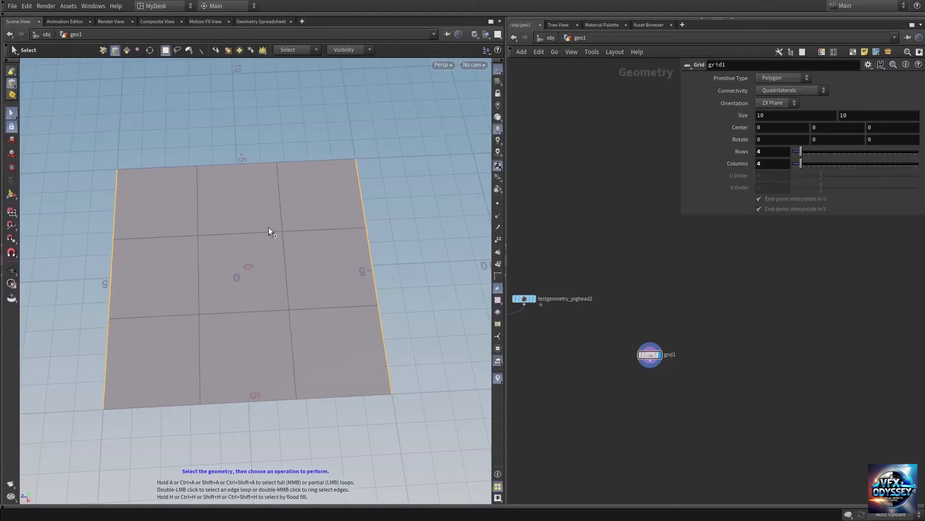
Step: Extrude the selected border edges outward with PolyExtrude by a distance of about 11.82
key(Tab)
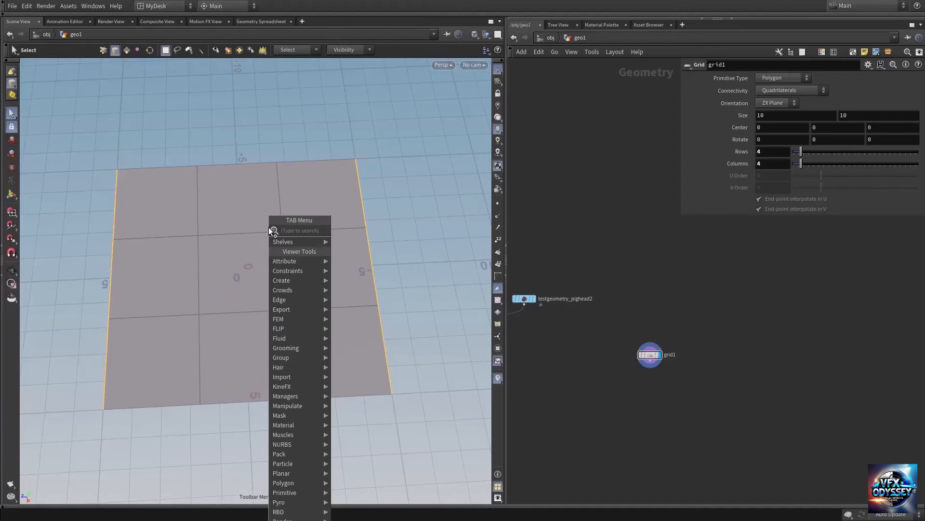
text(polyex)
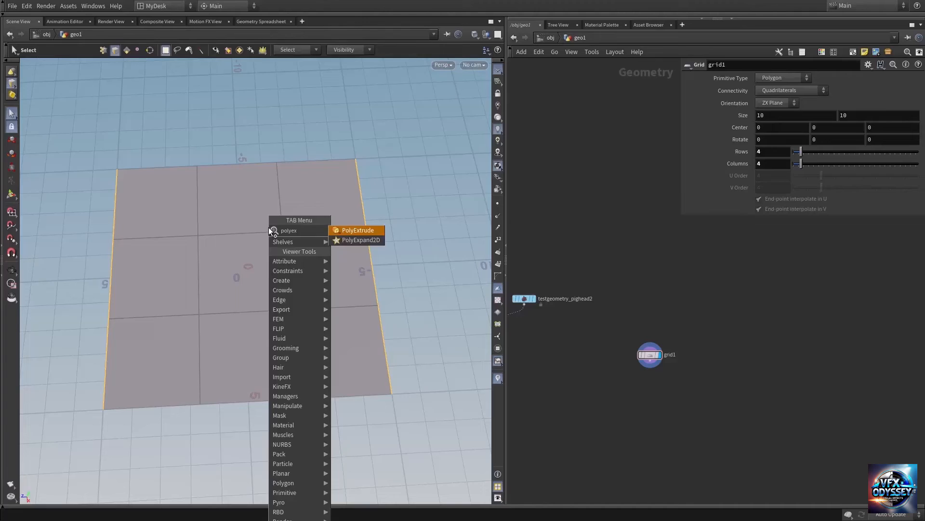
key(Return)
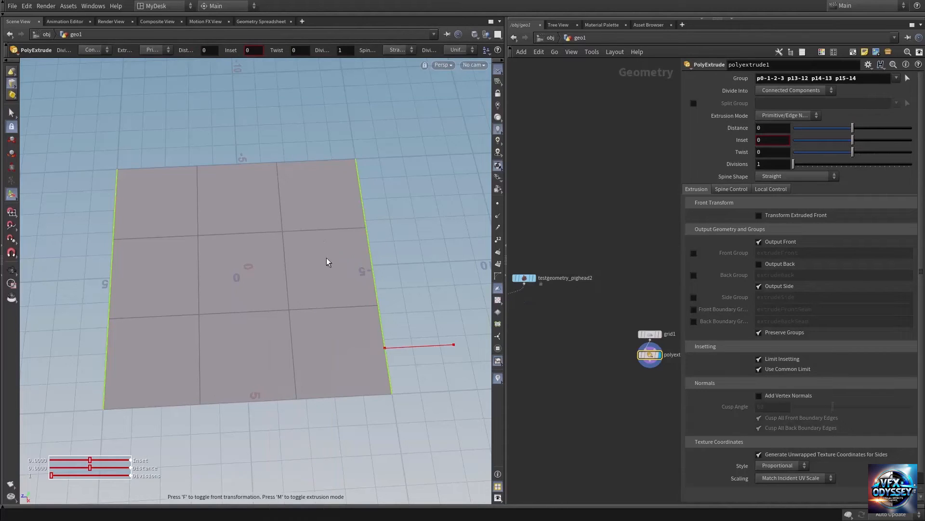
drag(415, 345, 722, 337)
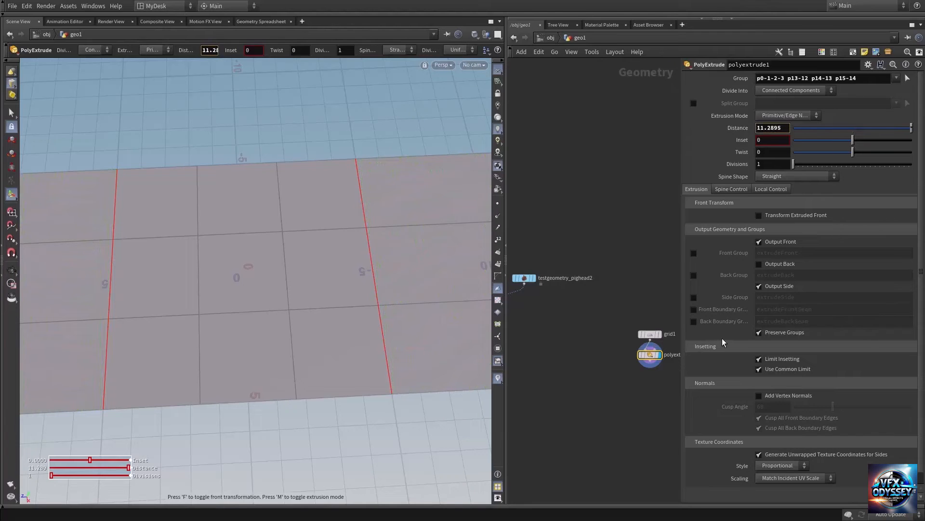
click(11, 271)
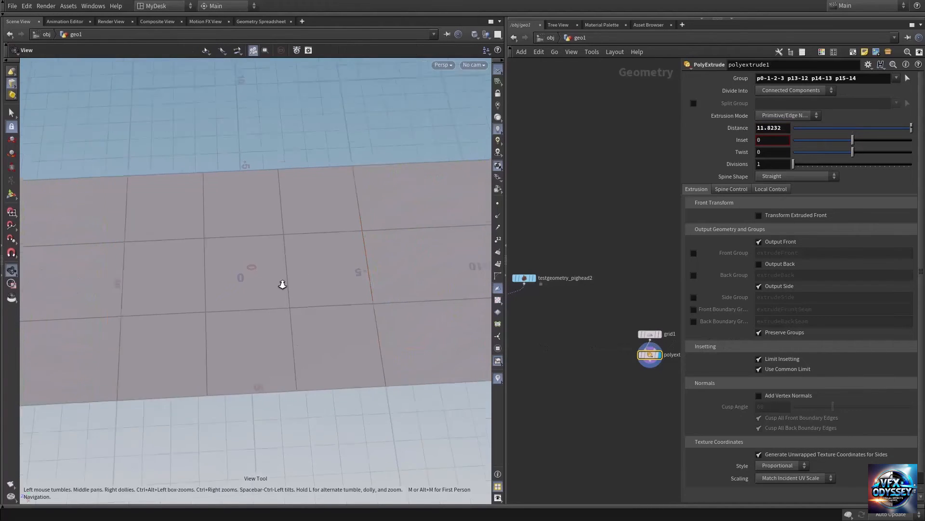
right_drag(283, 283, 96, 289)
scroll(281, 293, up, 5)
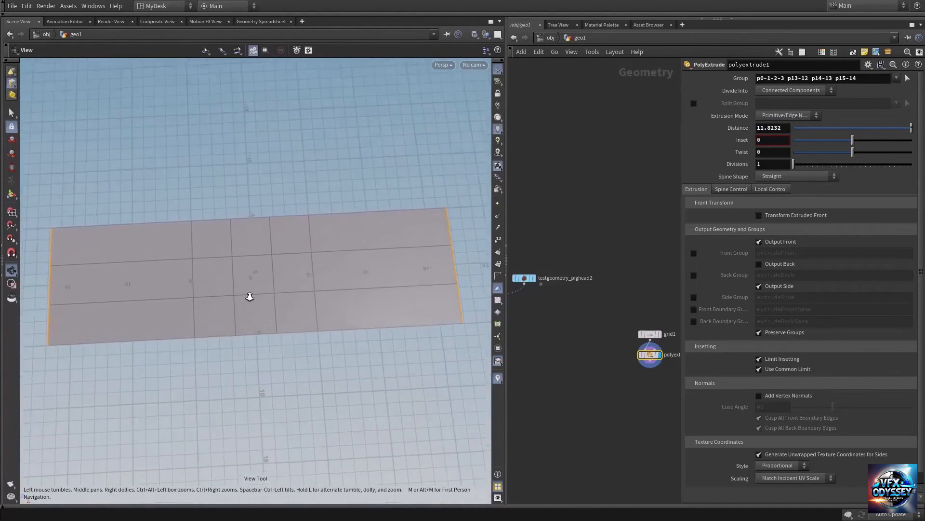
drag(300, 269, 313, 284)
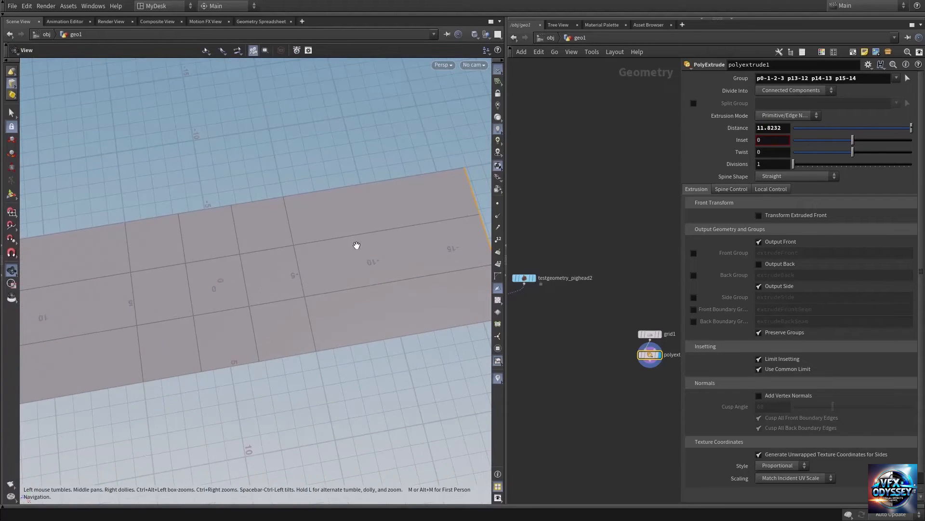
Step: Add a Group node connected below polyextrude1 and make it the displayed node
middle_drag(539, 323, 532, 309)
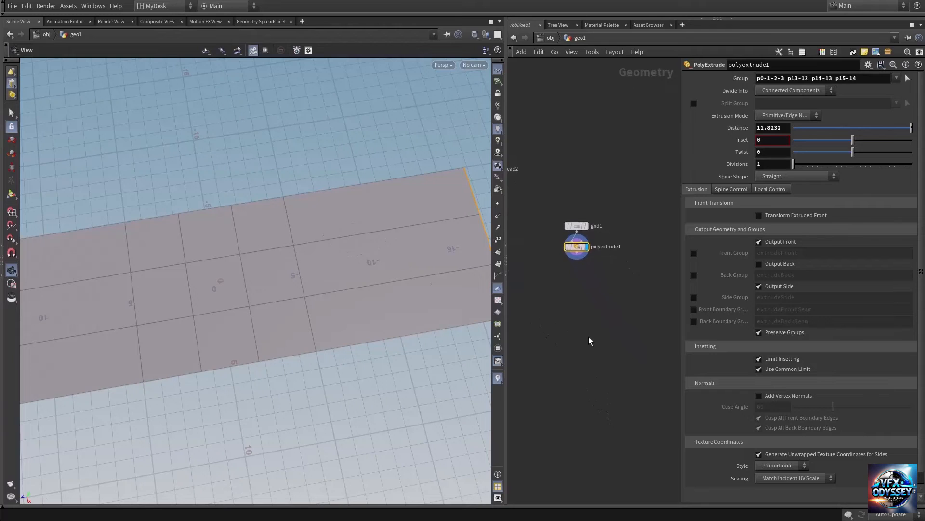
key(Tab)
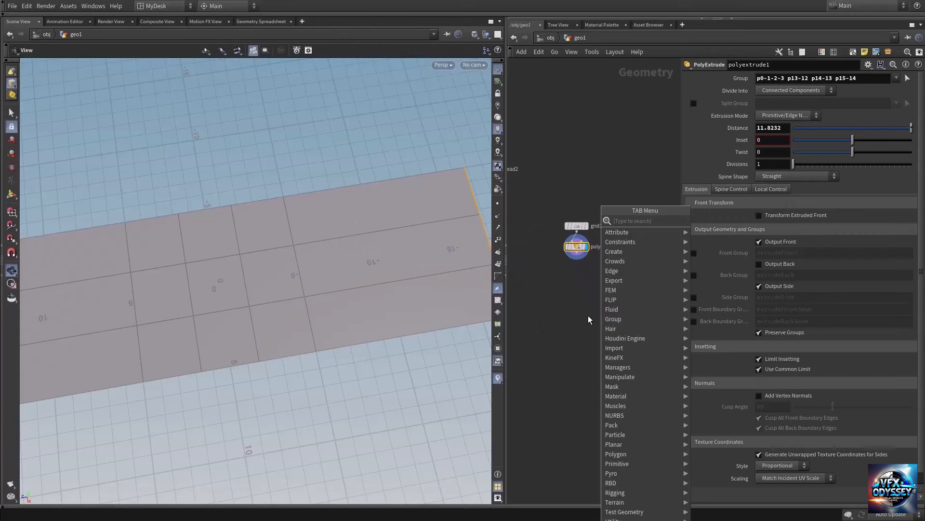
text(group)
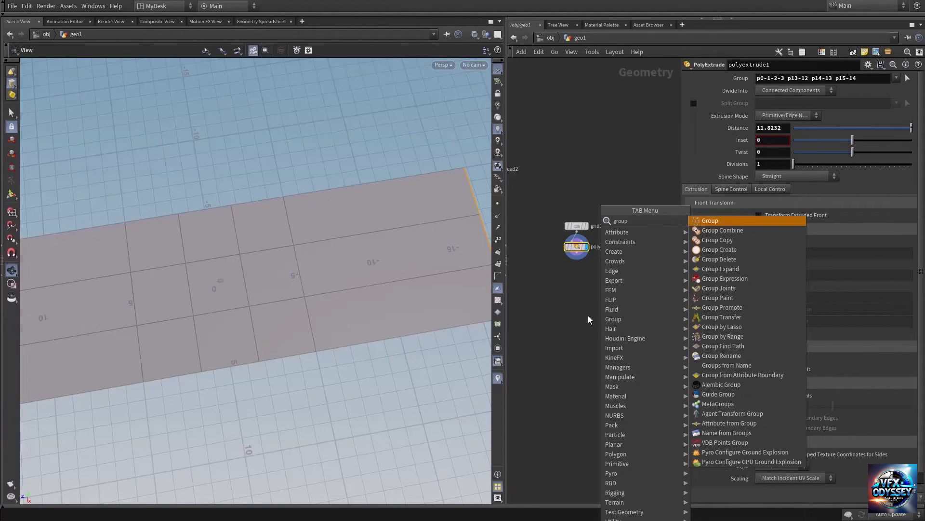
key(Return)
click(588, 315)
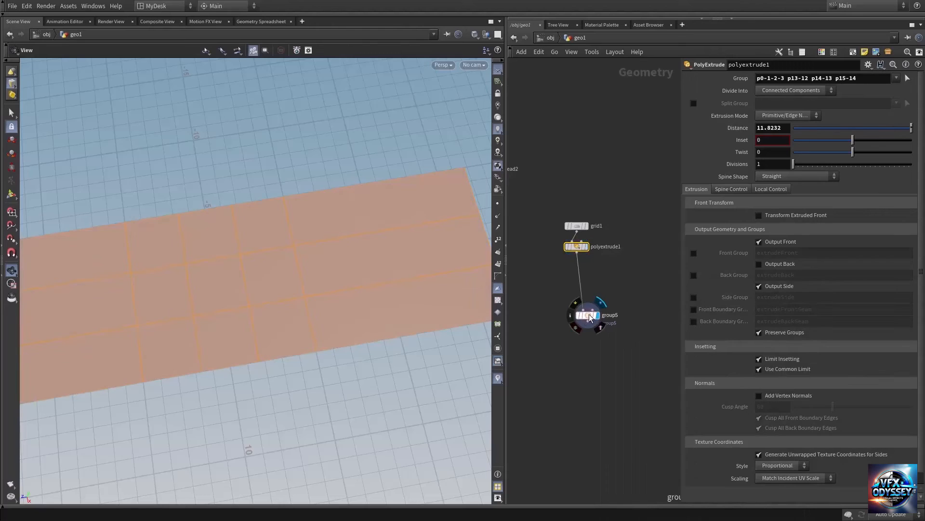
drag(589, 314, 568, 285)
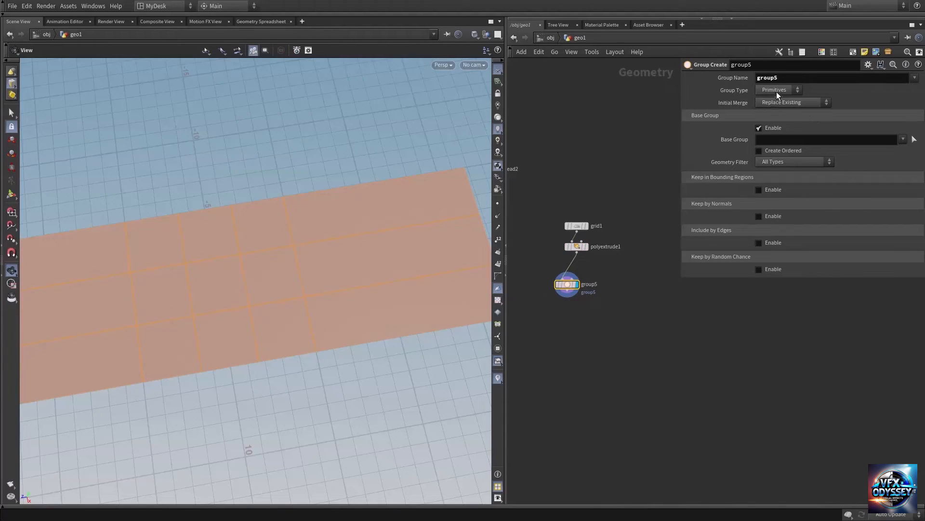
Step: Set group5's type to Edges, disable its base group, and enable the Include by Edges option
click(776, 91)
click(776, 117)
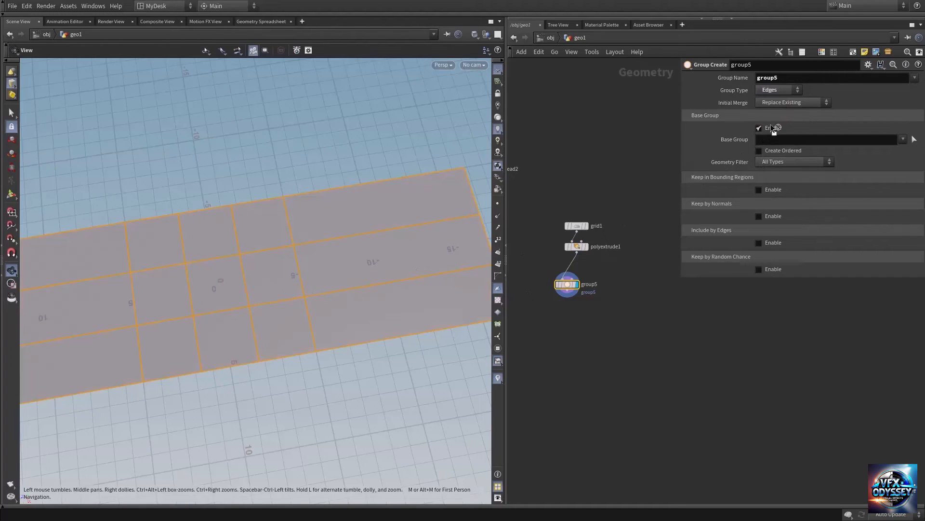
click(770, 128)
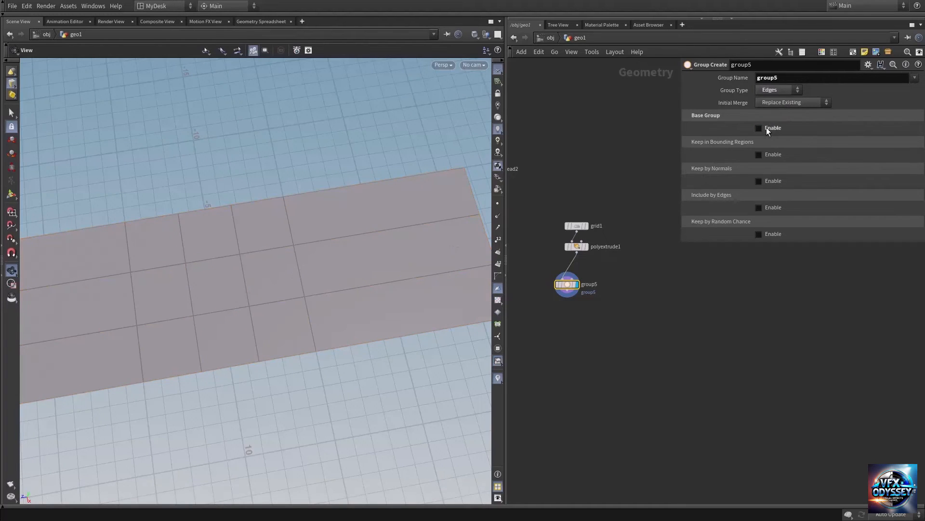
click(759, 207)
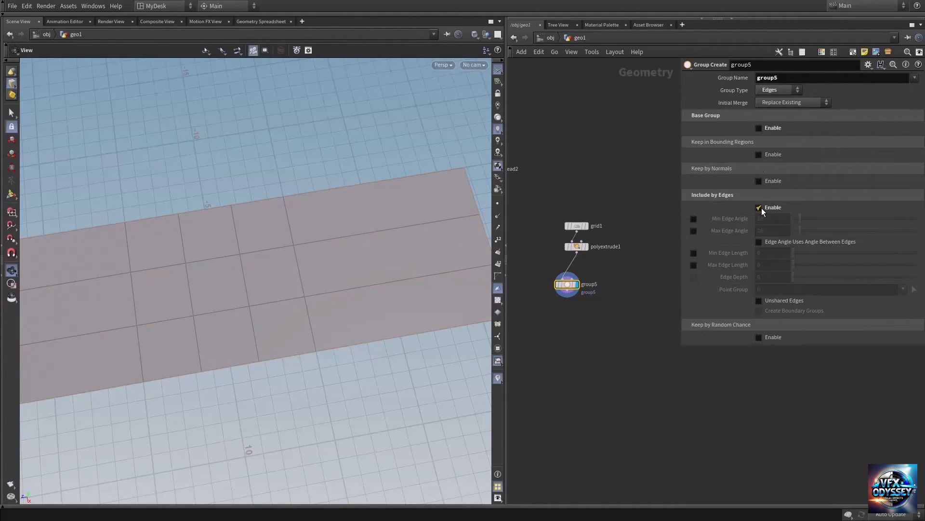
Step: Enable the minimum edge length filter, set it to about 3.721, and inspect the highlighted edges across the extruded grid
click(693, 253)
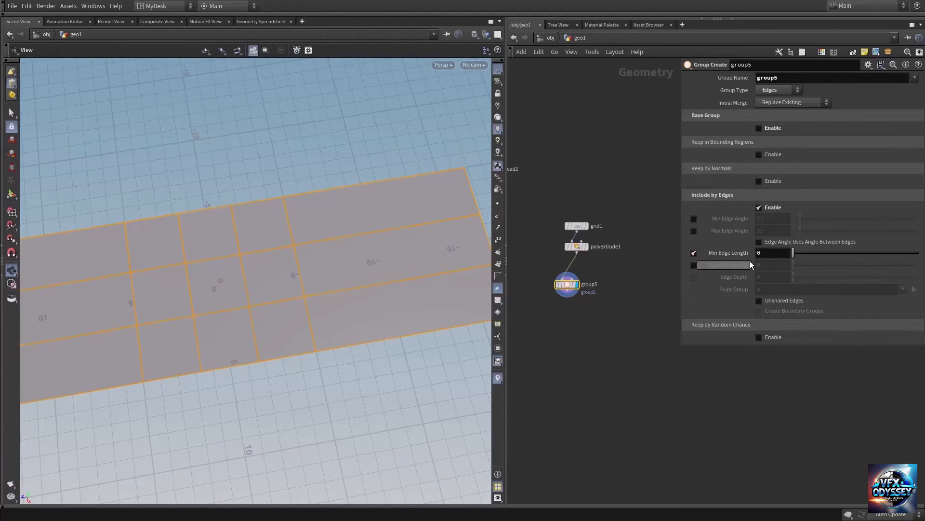
middle_drag(763, 253, 871, 280)
middle_drag(369, 284, 283, 289)
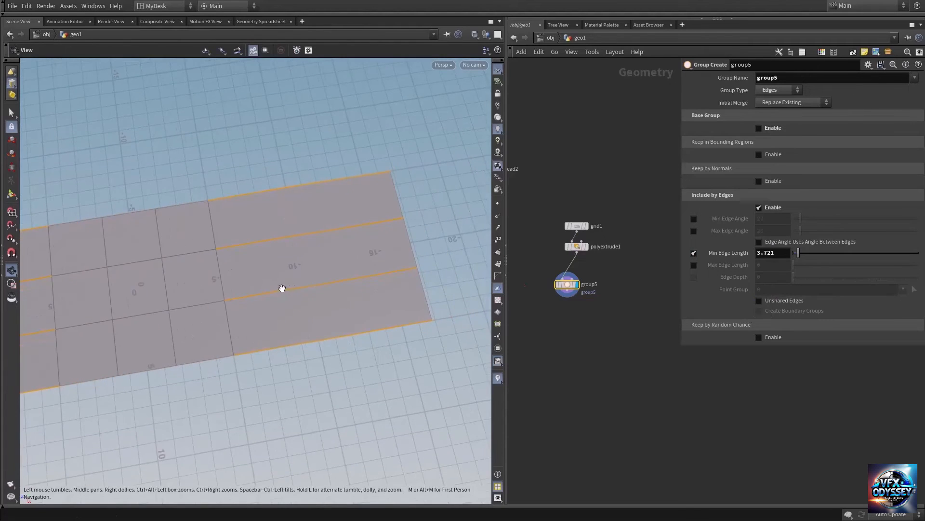
right_drag(271, 291, 227, 268)
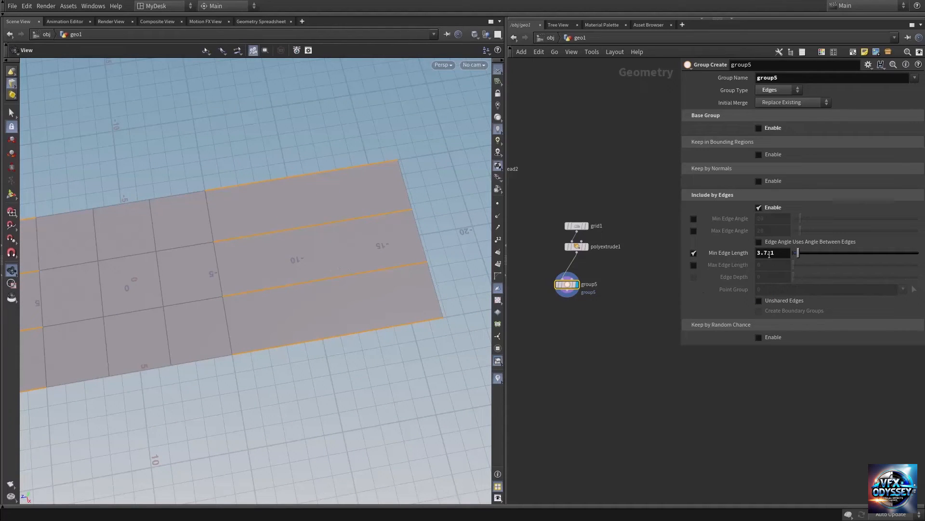
drag(306, 263, 202, 262)
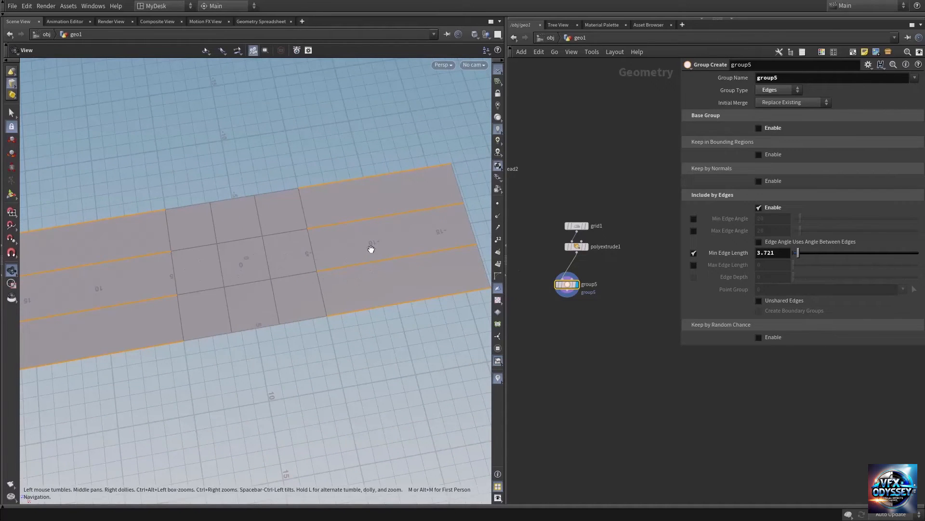
right_drag(372, 248, 447, 250)
Step: Turn off the minimum edge length filter and enable a maximum edge length of about 3.697 instead
click(694, 253)
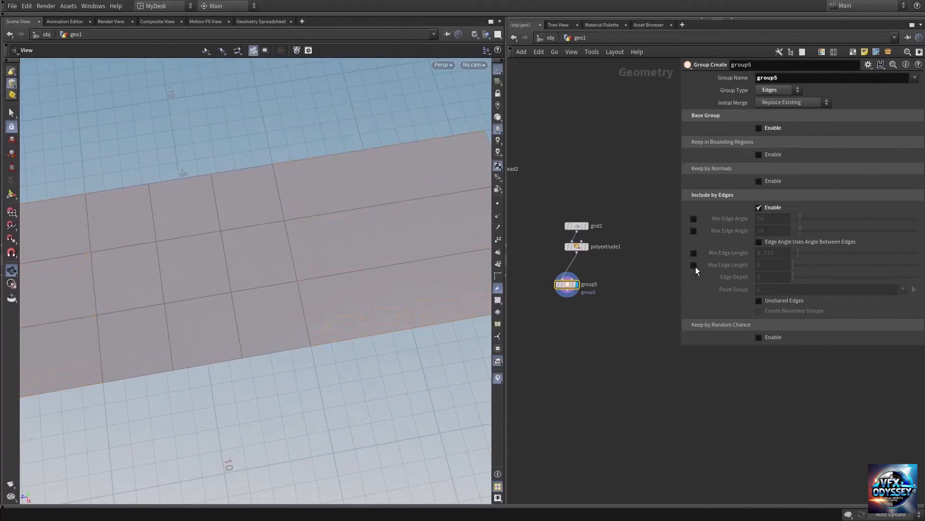
click(694, 265)
middle_drag(779, 268, 826, 306)
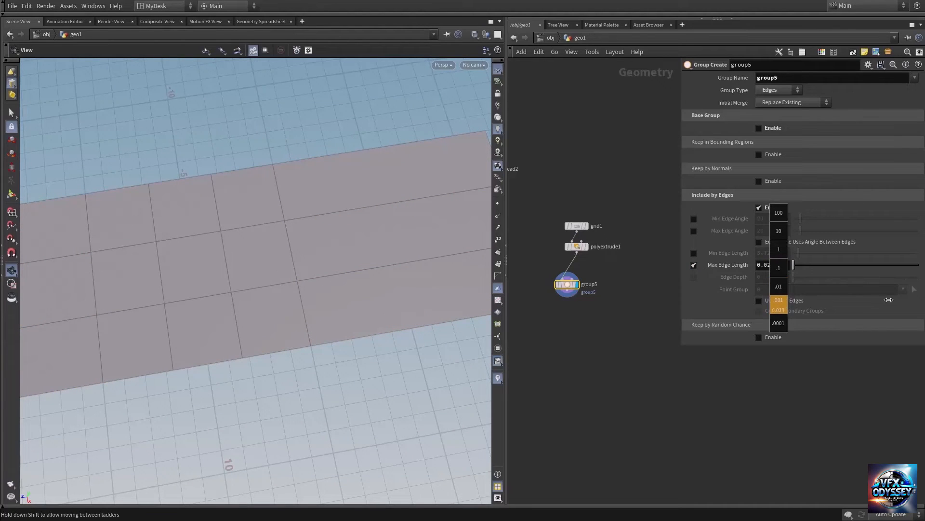
Step: Examine from several angles which grid edges the maximum edge length filter includes in the group
middle_drag(180, 300, 293, 260)
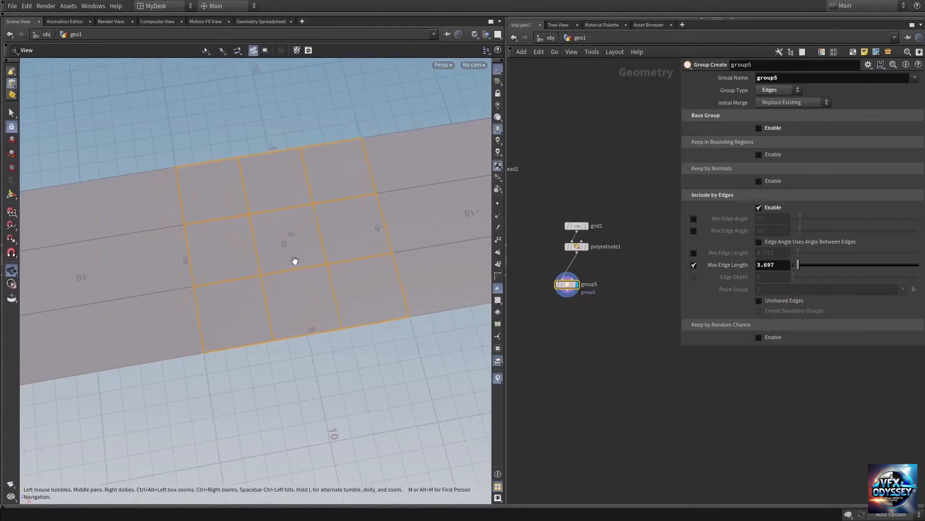
right_drag(294, 261, 326, 271)
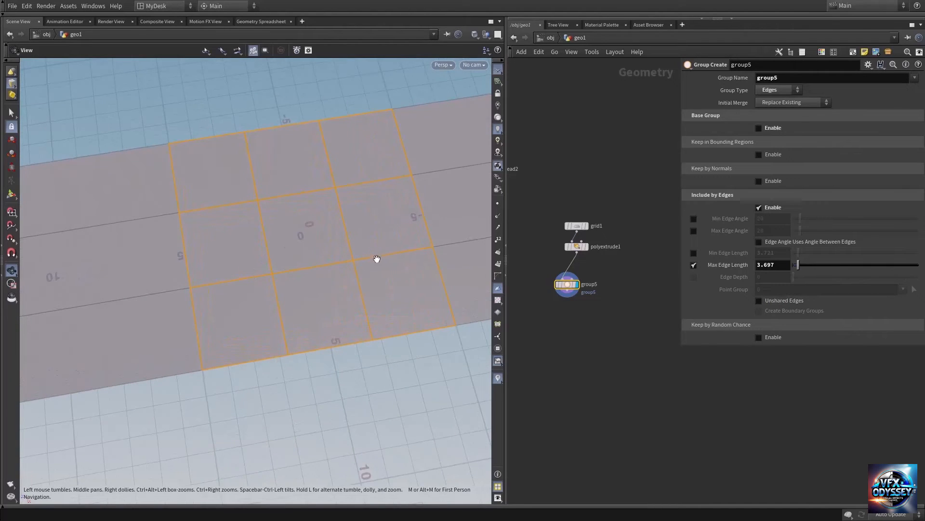
drag(376, 258, 287, 250)
middle_drag(287, 251, 269, 275)
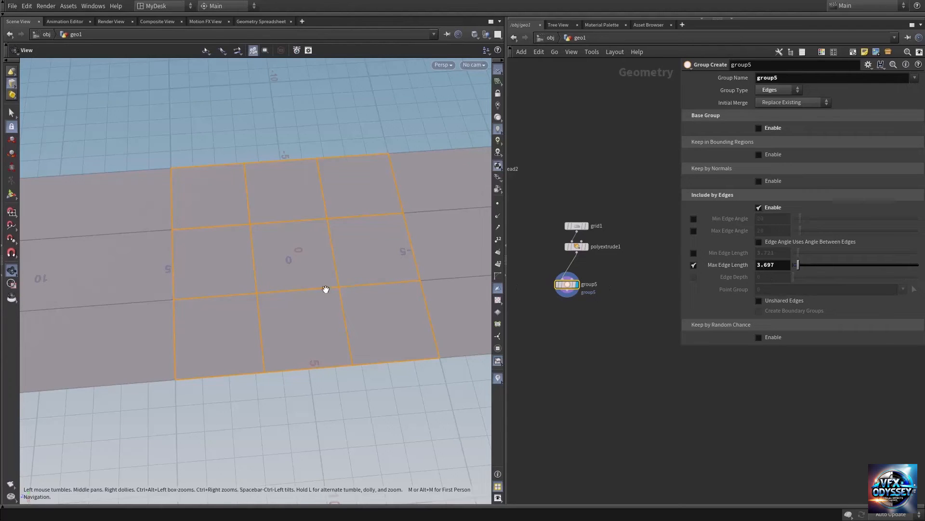
drag(327, 289, 316, 289)
drag(260, 290, 276, 298)
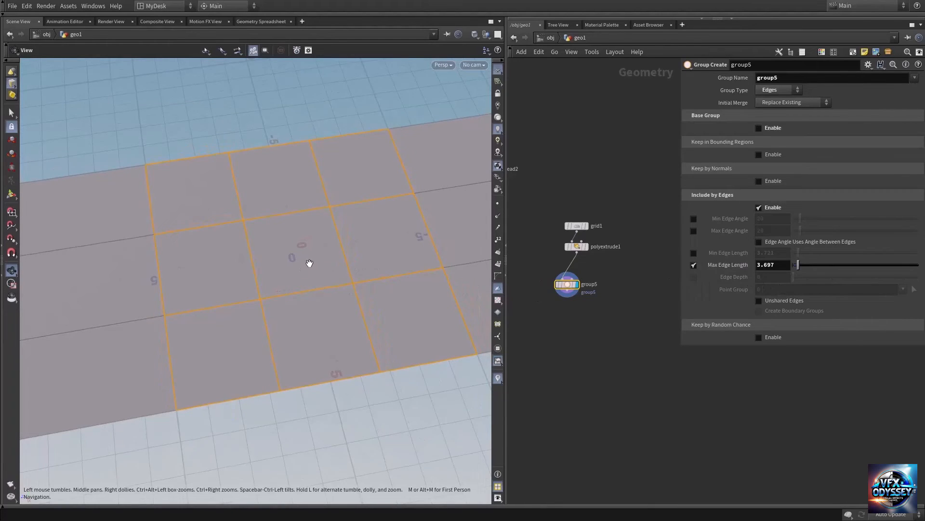
drag(308, 261, 334, 248)
drag(295, 271, 269, 250)
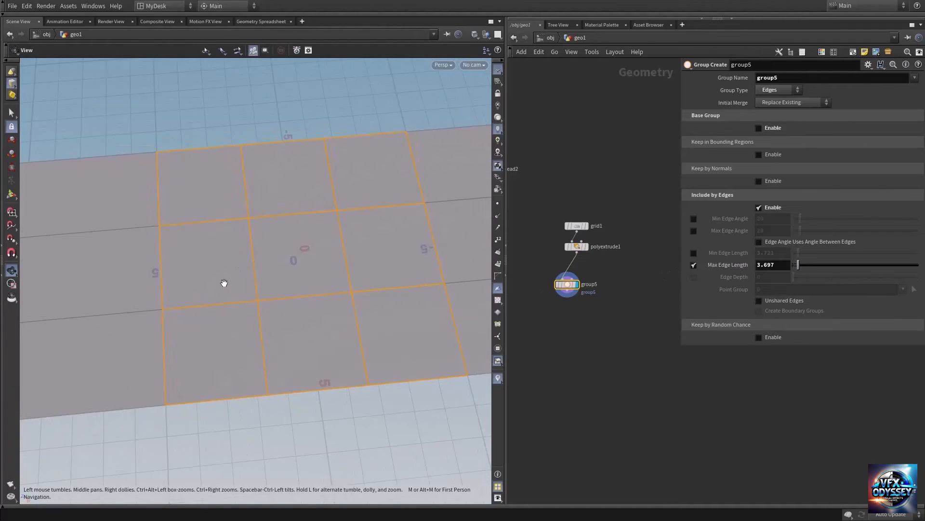
right_drag(223, 283, 339, 275)
drag(277, 232, 200, 319)
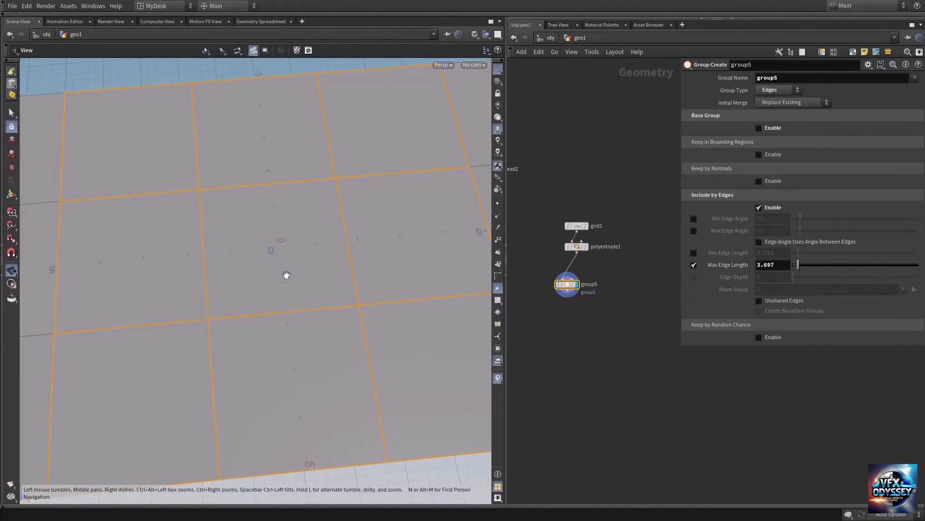
Step: Turn off group5's maximum edge length filter and enable the Unshared Edges option instead
right_drag(356, 274, 306, 279)
drag(307, 280, 317, 259)
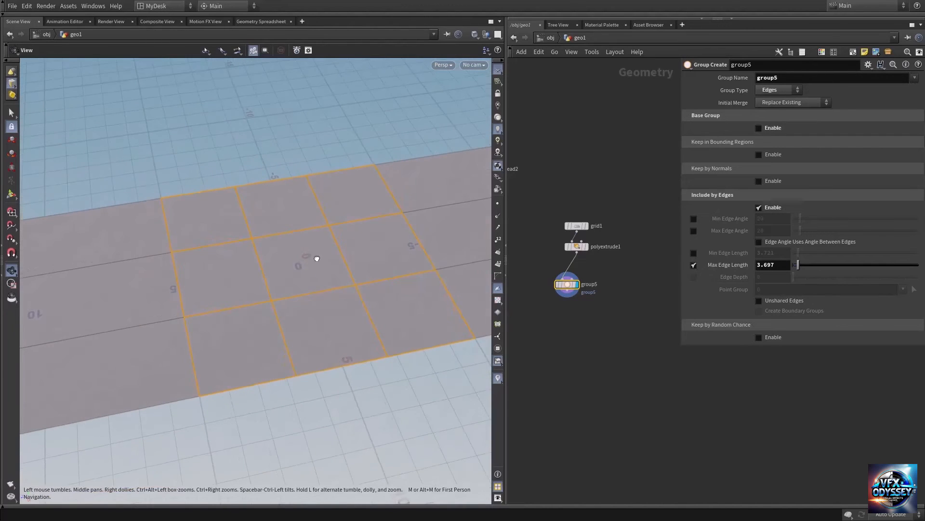
right_drag(331, 265, 220, 280)
middle_drag(348, 282, 264, 286)
click(694, 265)
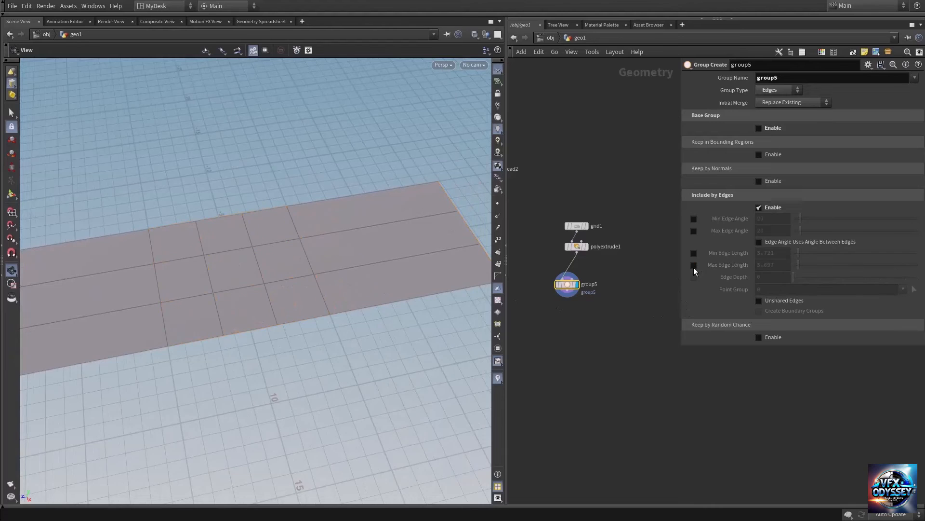
click(781, 302)
Step: Examine from several angles which grid edges the Unshared Edges option includes in the group
right_drag(339, 290, 289, 284)
drag(290, 284, 285, 307)
middle_drag(314, 260, 212, 285)
right_drag(301, 261, 394, 248)
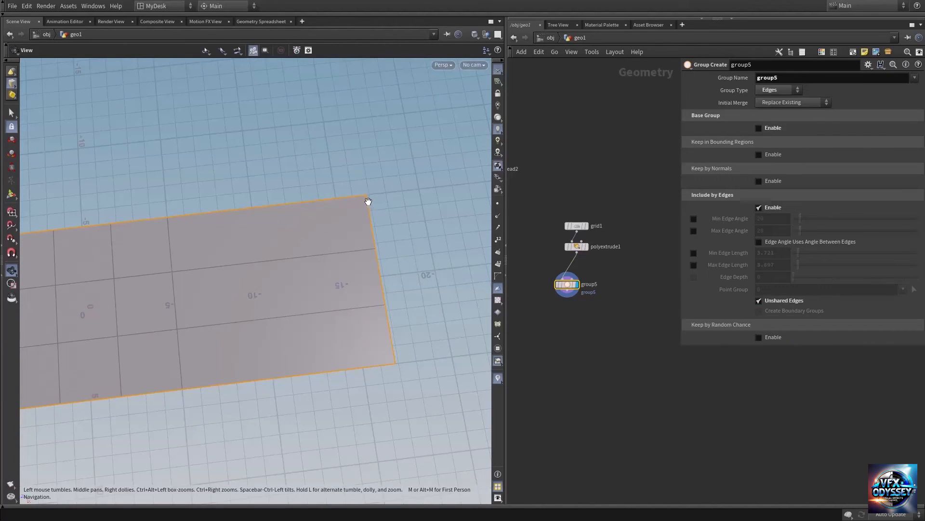
middle_drag(192, 275, 379, 262)
right_drag(379, 261, 278, 277)
middle_drag(283, 289, 259, 293)
right_drag(255, 294, 331, 288)
drag(306, 293, 331, 256)
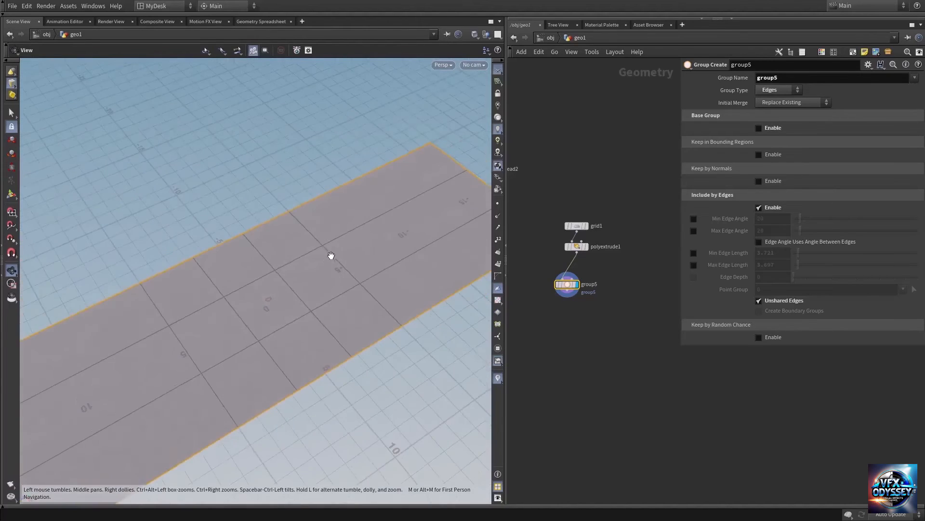
right_drag(333, 254, 239, 269)
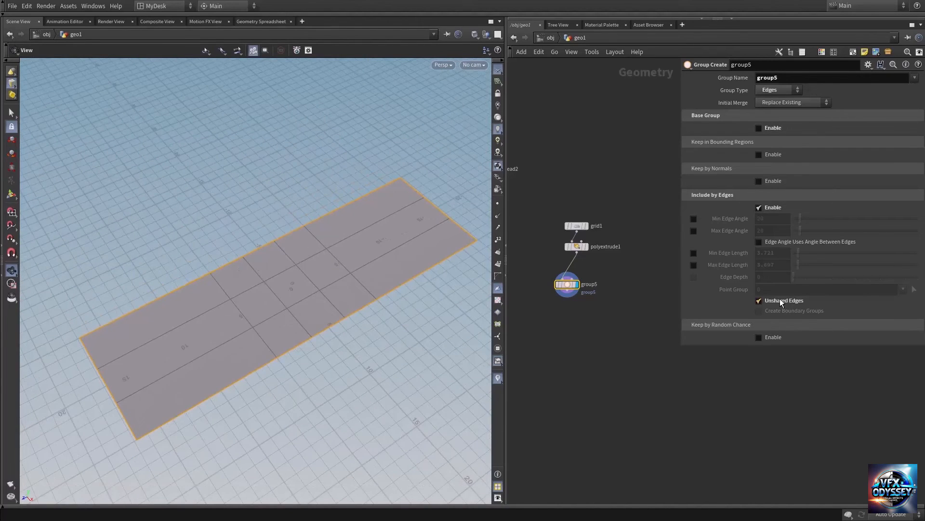
drag(349, 247, 319, 261)
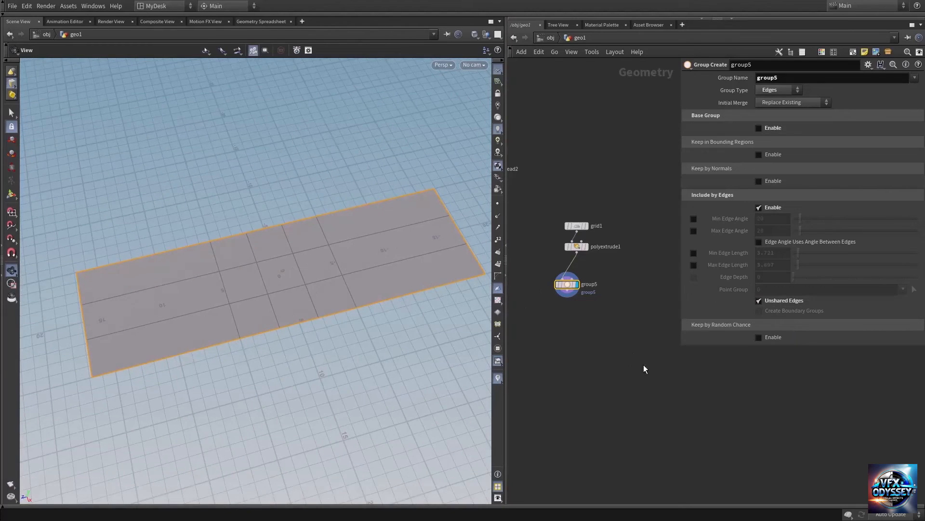
Step: Turn off Unshared Edges, enable Keep by Random Chance for group5, and set its percent to about 29.7
middle_drag(657, 329, 659, 295)
click(774, 300)
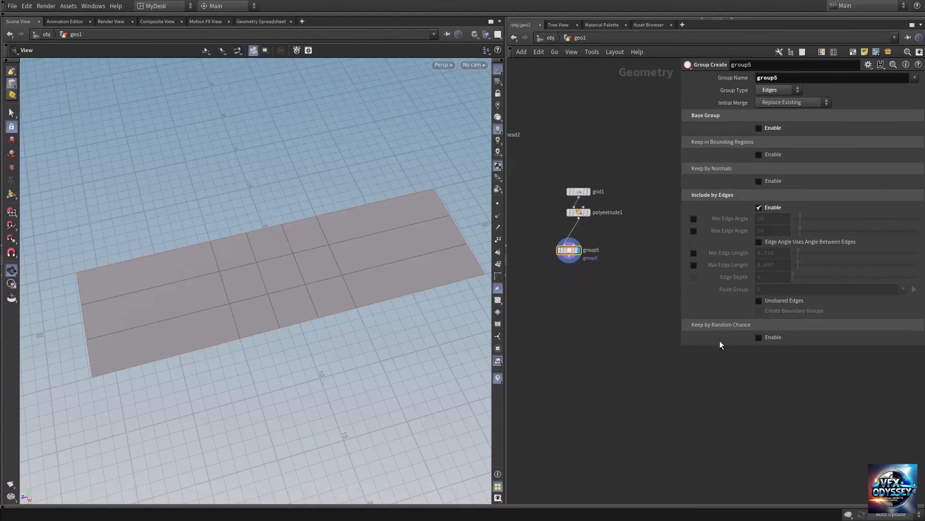
click(768, 337)
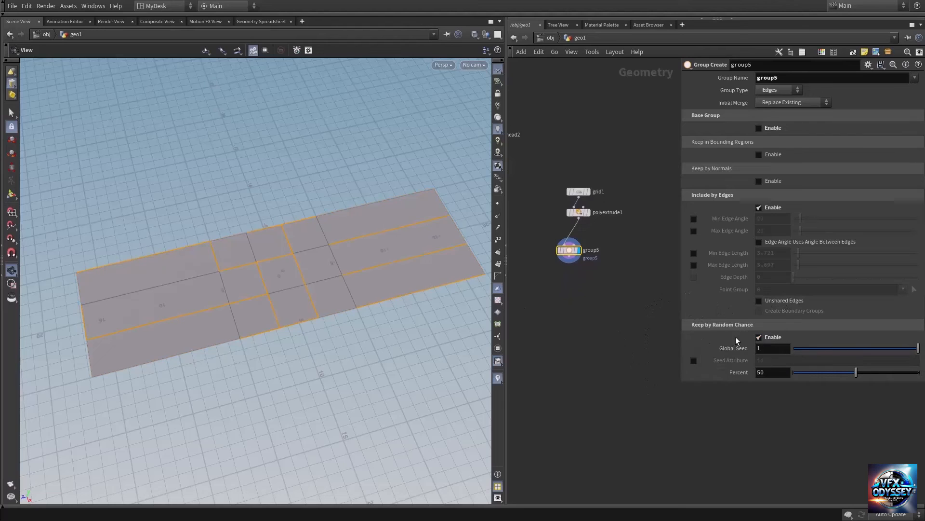
drag(345, 273, 311, 260)
middle_drag(626, 396, 616, 363)
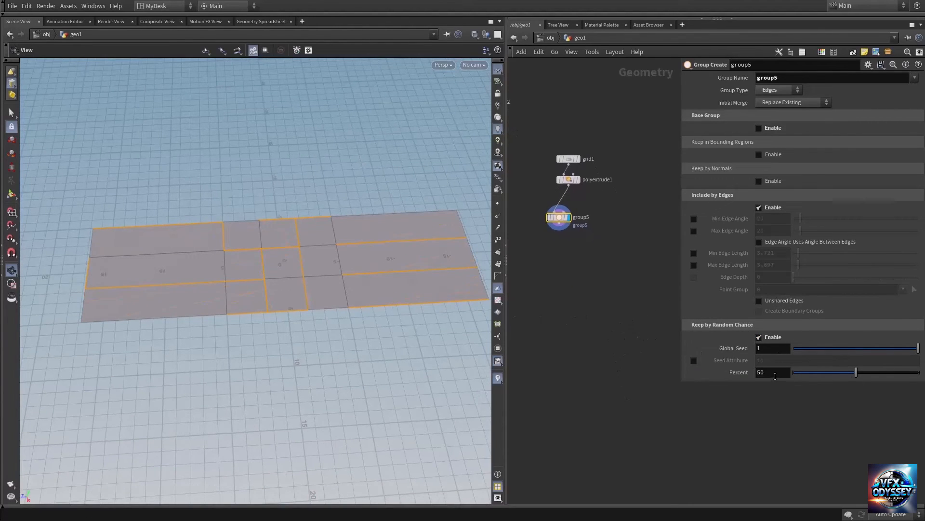
drag(855, 375, 831, 375)
Step: Change group5's type to Primitives and set the random chance percent to about 41.7
click(778, 88)
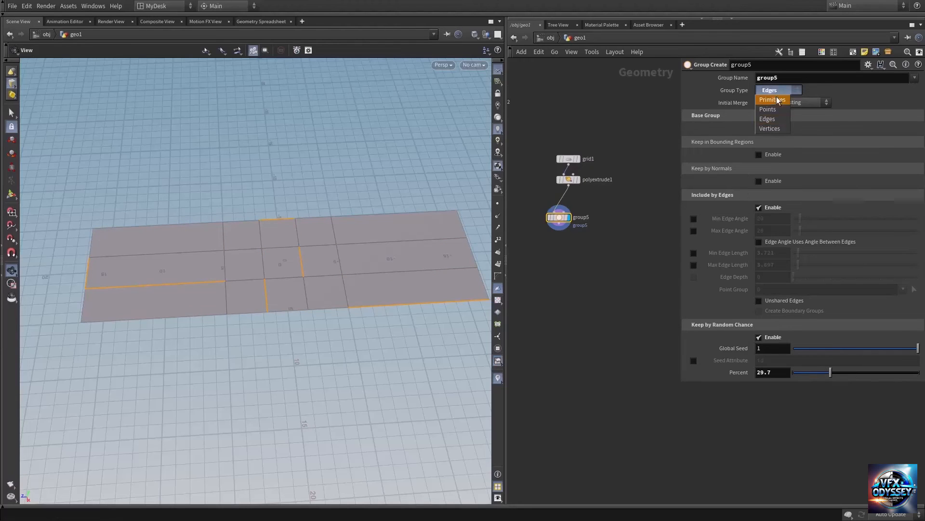
click(774, 103)
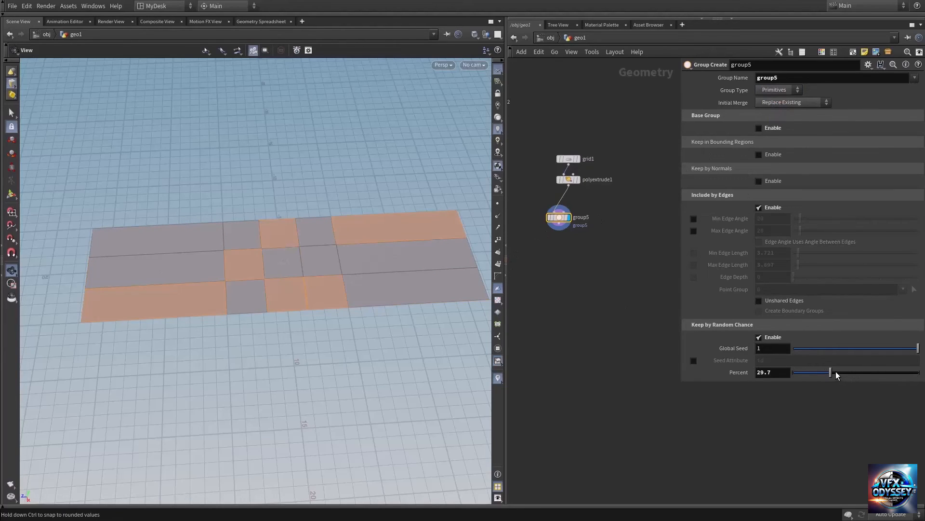
mouse_move(836, 372)
mouse_down()
mouse_move(814, 374)
mouse_move(860, 372)
mouse_move(831, 371)
mouse_move(846, 372)
mouse_up()
Step: Add a Sphere node beside the grid network and display it in the viewport
middle_drag(601, 251, 569, 259)
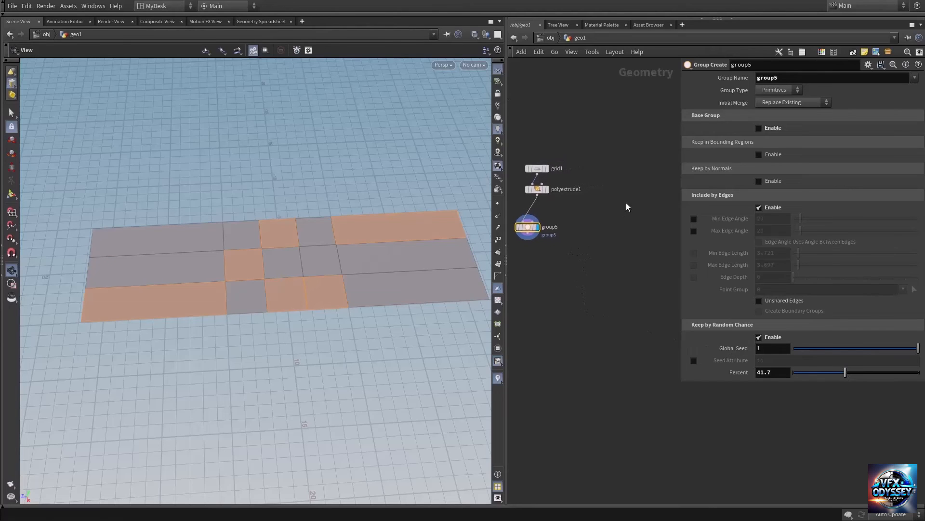
key(Tab)
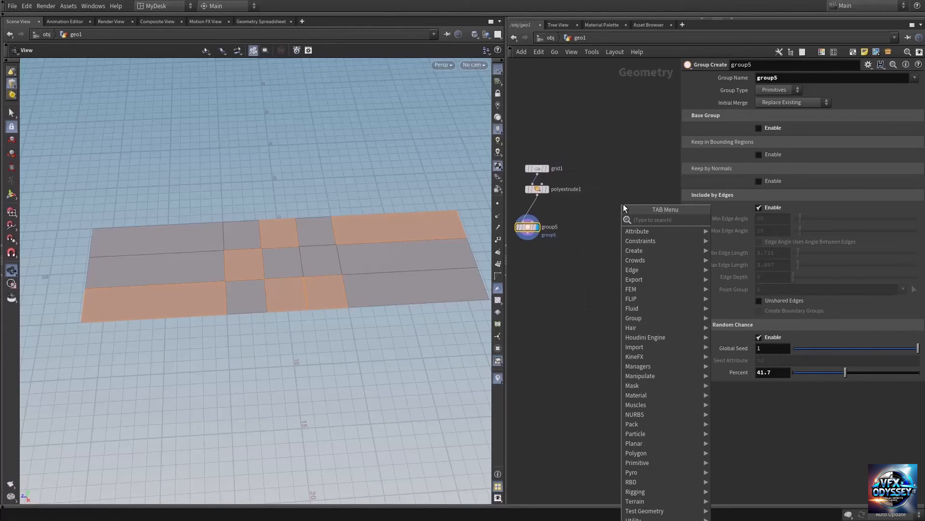
text(sphe)
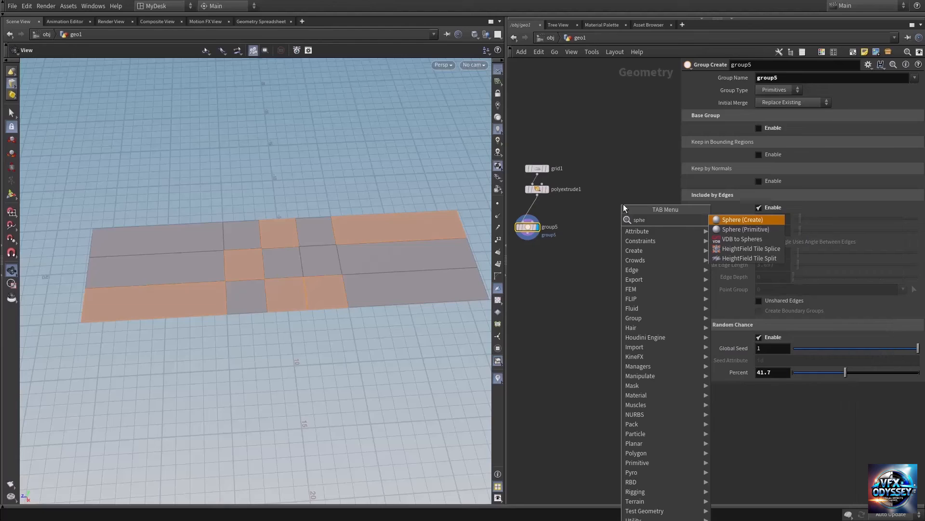
key(Return)
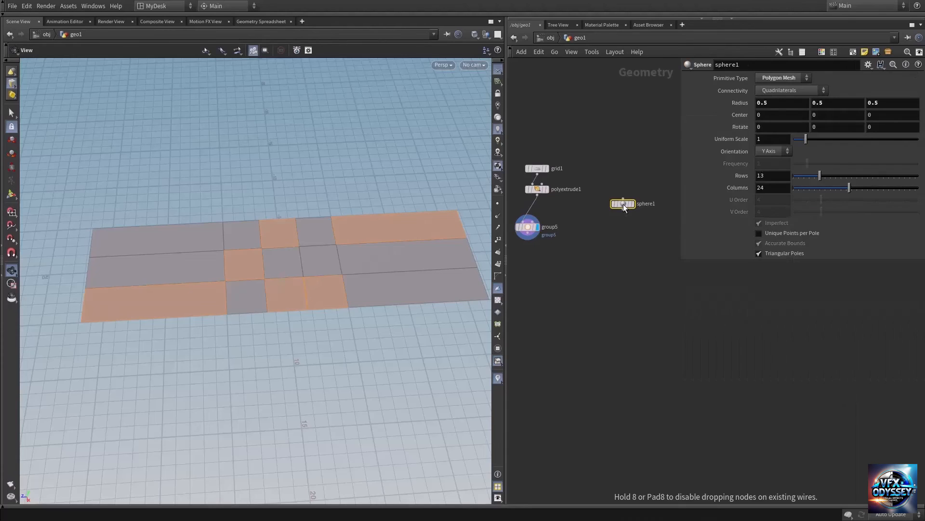
click(624, 204)
click(632, 203)
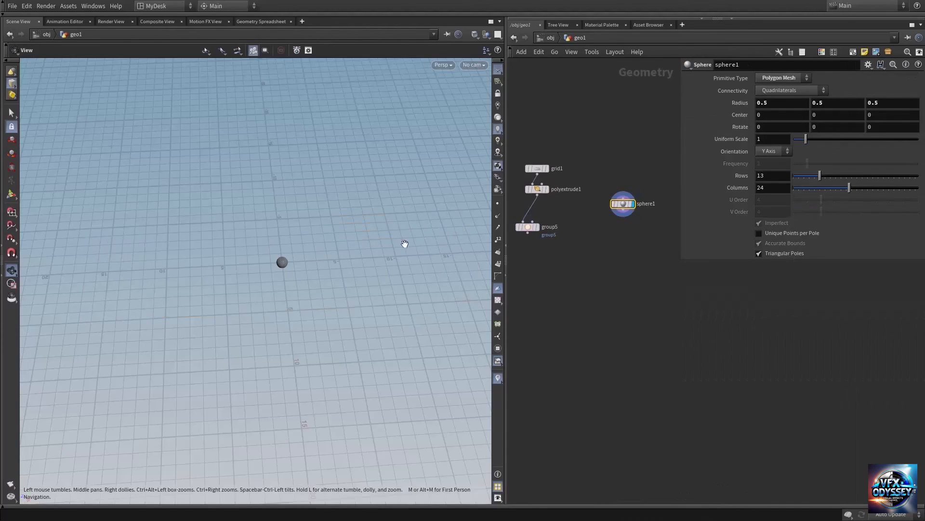
Step: Frame the sphere in the viewport and set its mesh to 22 rows and 34 columns
drag(282, 263, 291, 242)
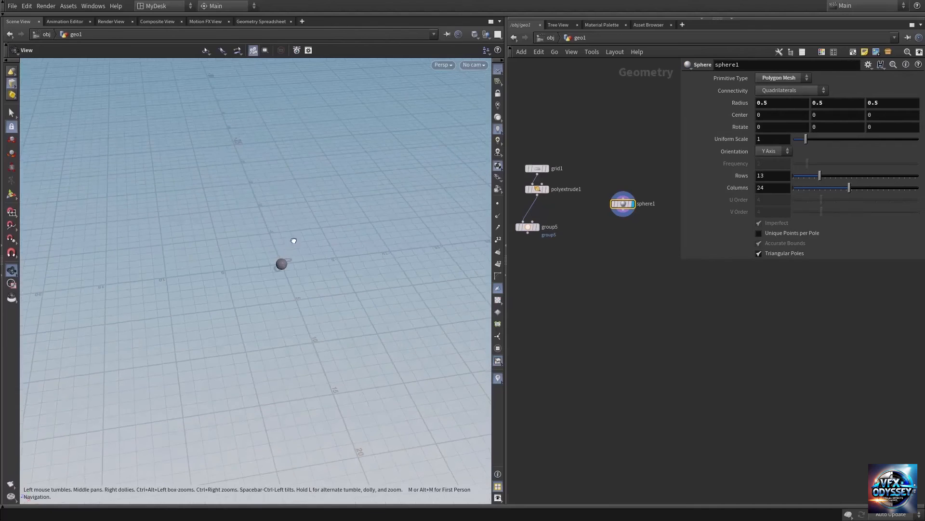
right_click(279, 266)
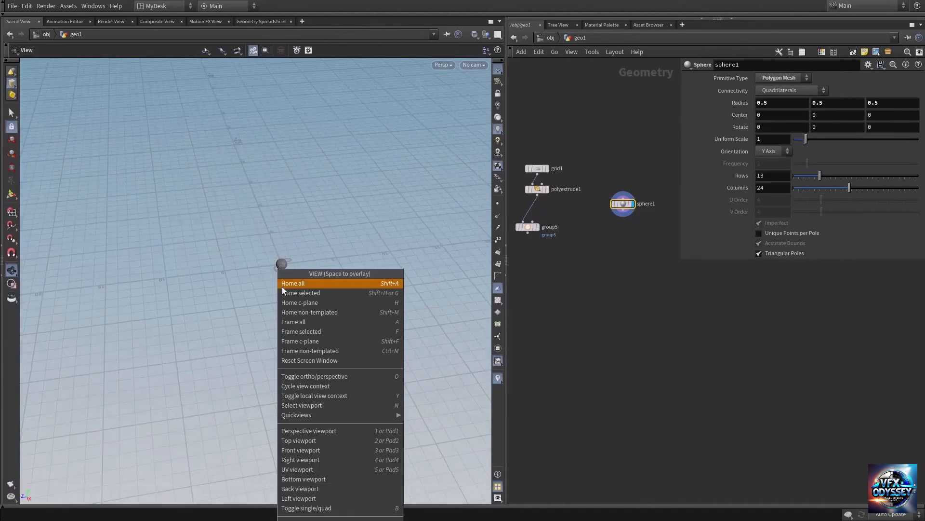
click(283, 284)
mouse_move(252, 272)
mouse_down()
mouse_move(279, 283)
mouse_move(250, 283)
mouse_move(264, 271)
mouse_move(246, 268)
mouse_move(261, 277)
mouse_up()
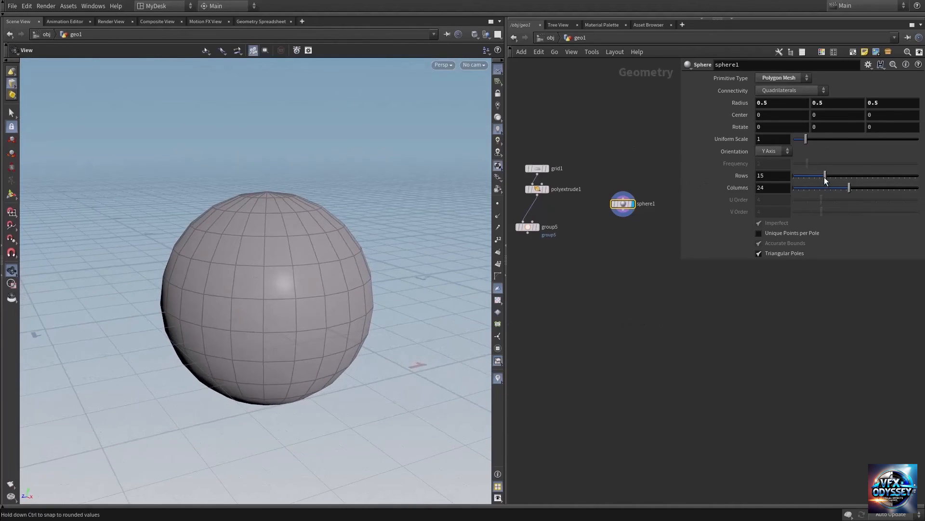
drag(824, 178, 875, 189)
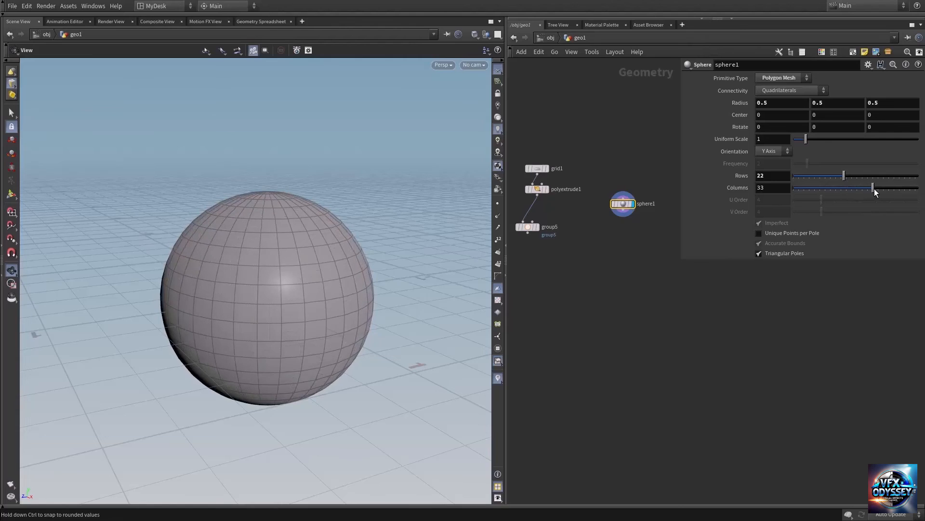
drag(225, 301, 247, 280)
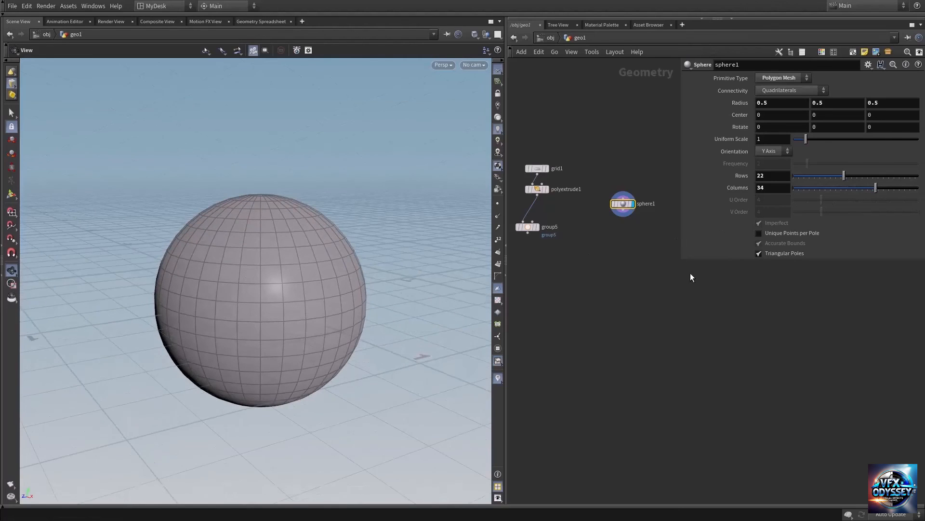
Step: Add a Group node below sphere1, connect the sphere's output to it, and display it
key(Tab)
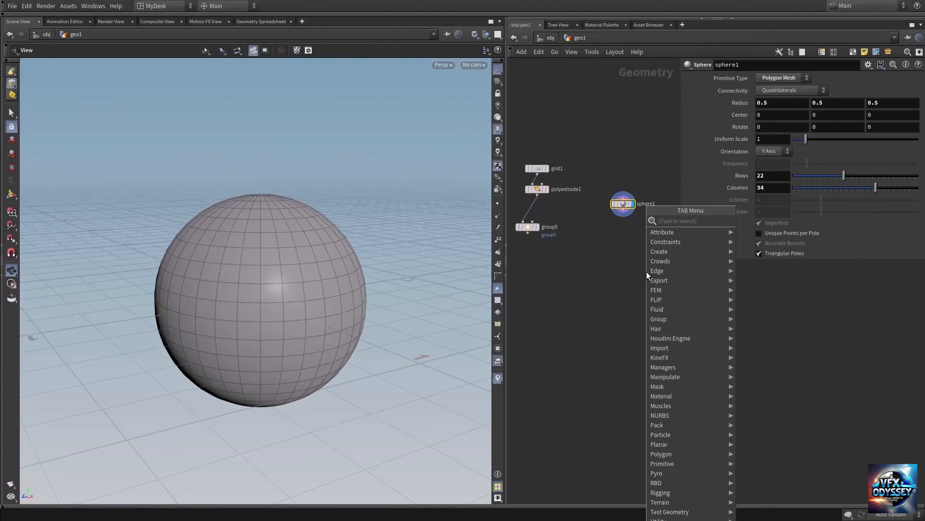
text(group)
key(Return)
click(646, 271)
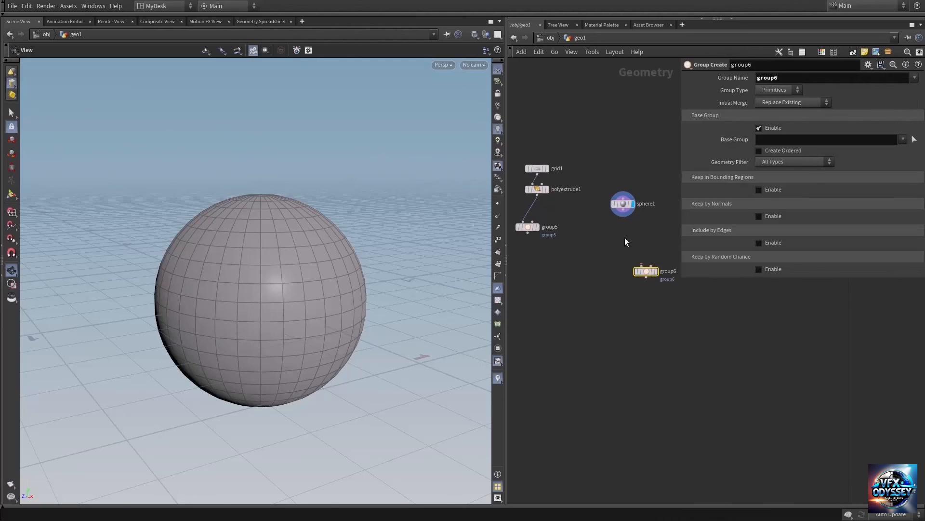
click(623, 212)
click(646, 265)
click(655, 270)
drag(651, 272, 615, 247)
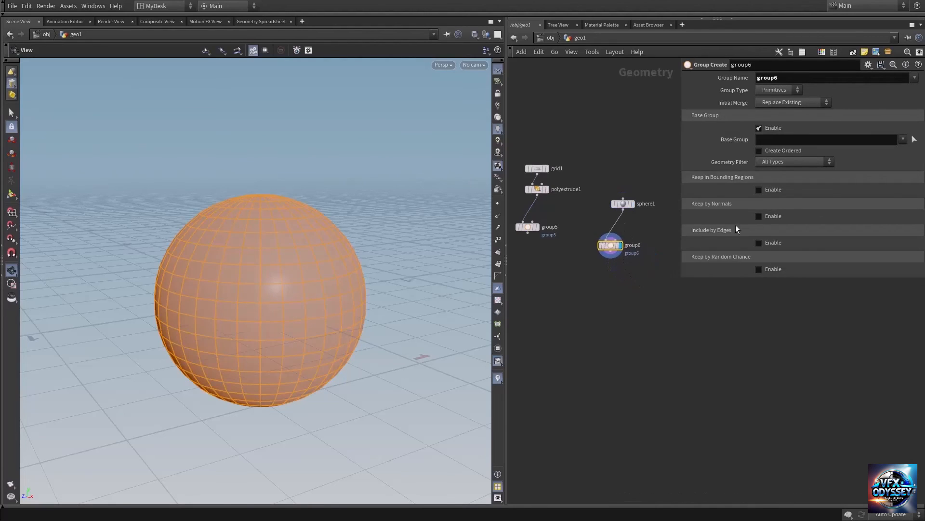
Step: Disable group6's base group, enable Keep by Random Chance, and set the percent to about 39.4
click(769, 128)
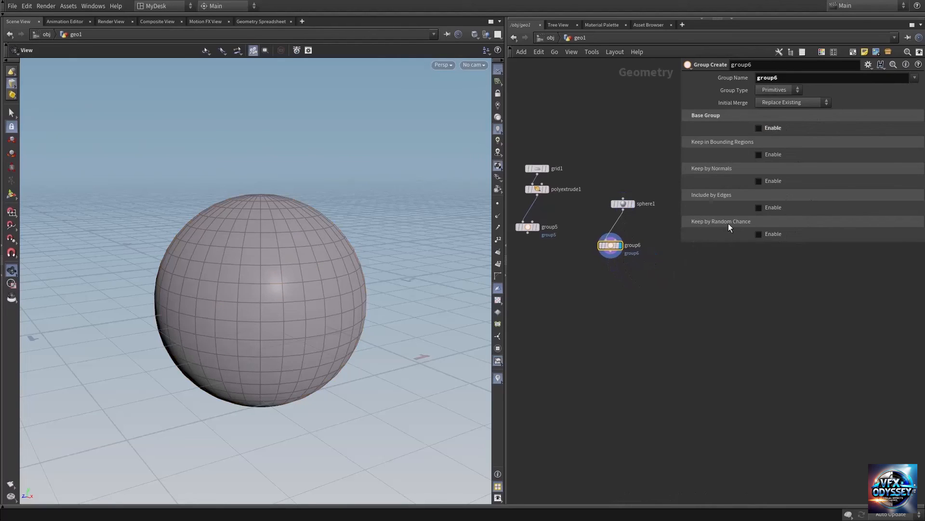
click(771, 233)
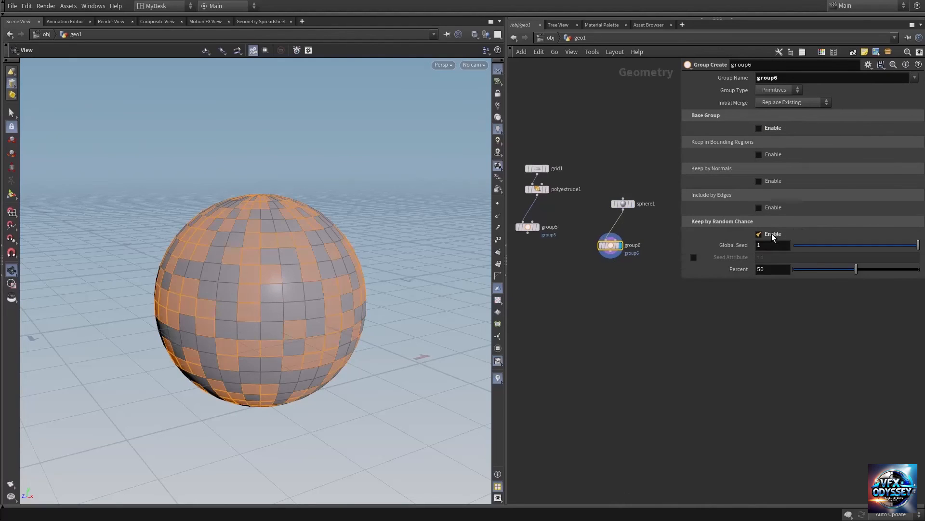
mouse_move(852, 276)
mouse_down()
mouse_move(831, 278)
mouse_move(851, 278)
mouse_move(843, 278)
mouse_up()
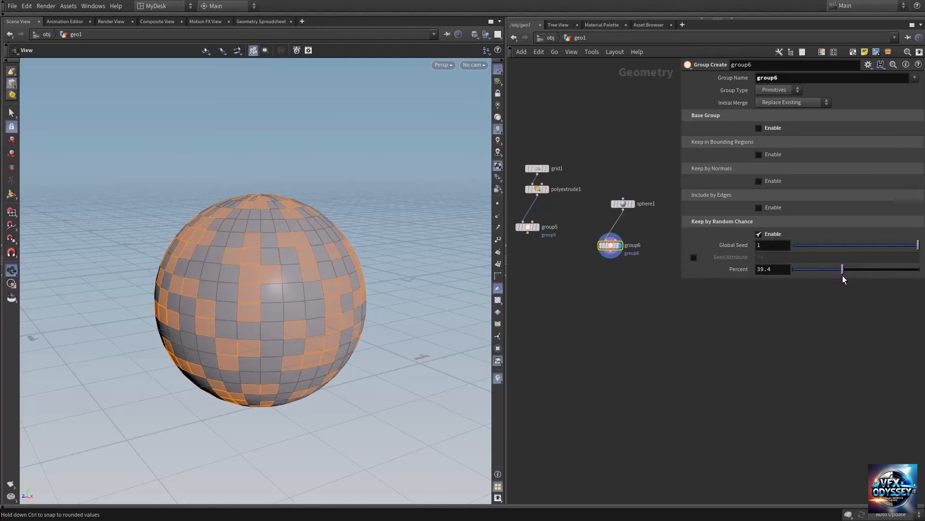
drag(897, 247, 918, 245)
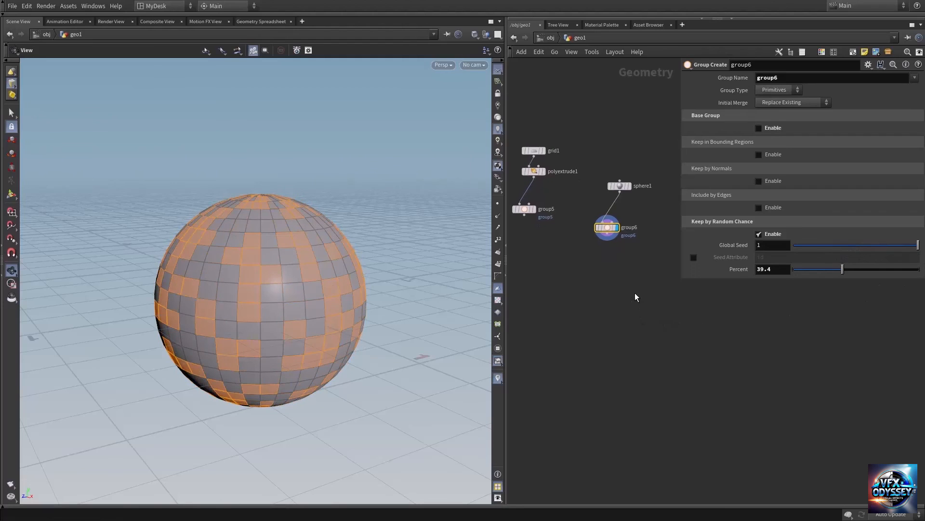
Step: Add a PolyExtrude node below group6, connect group6's output to it, and display it
key(Tab)
text(polye)
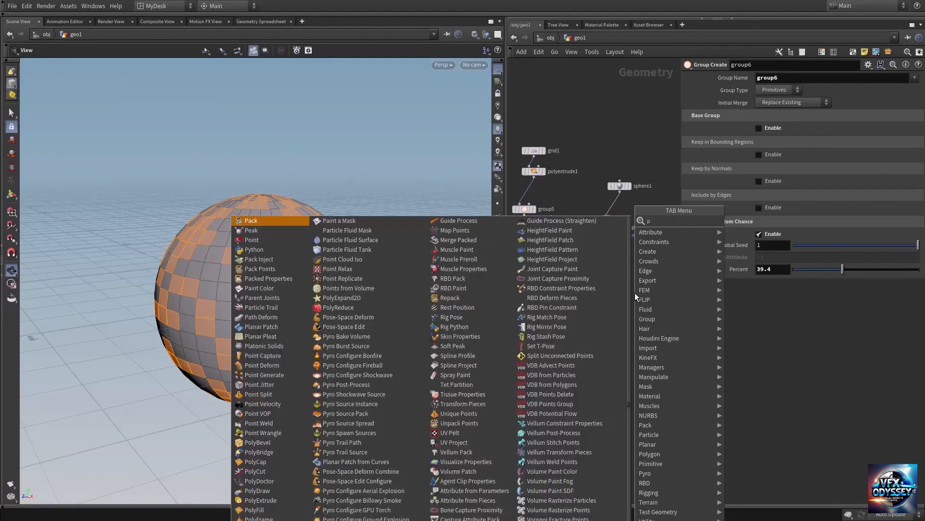
key(Return)
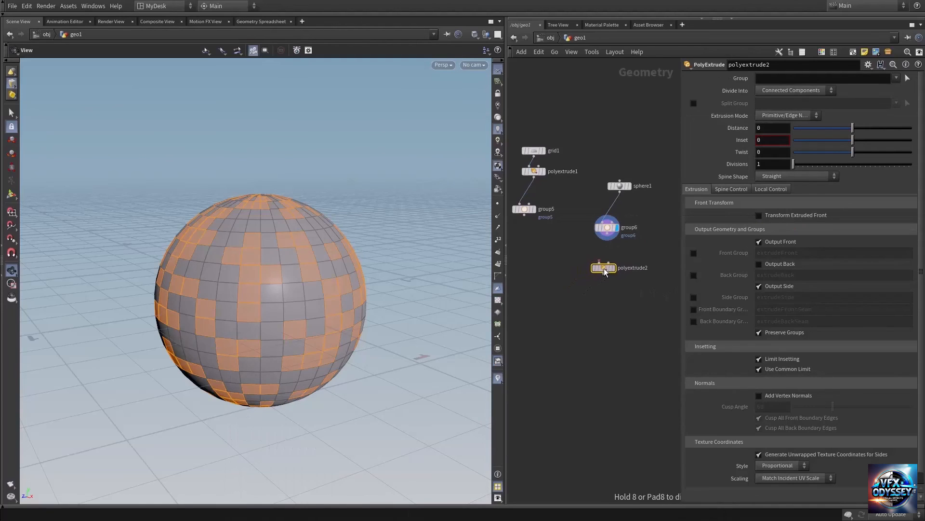
click(604, 268)
drag(609, 236, 599, 263)
click(612, 268)
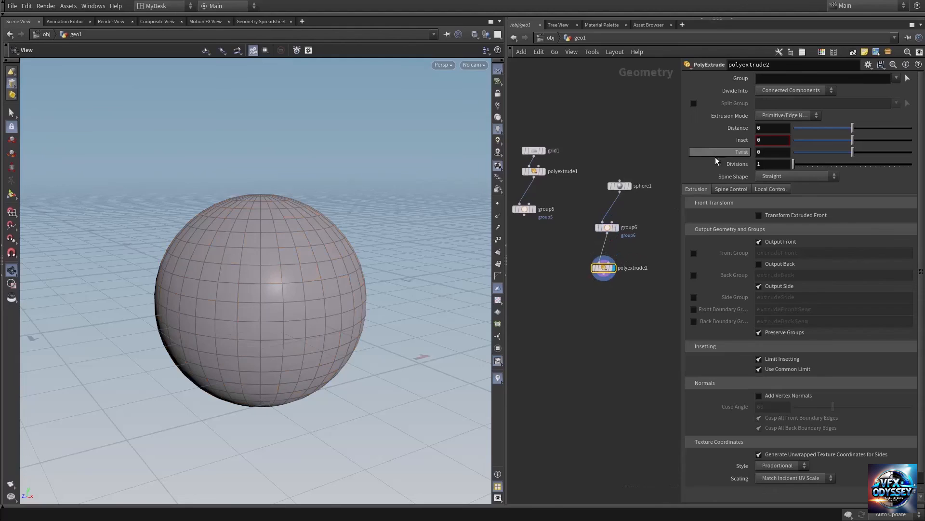
Step: Check which groups are available for the new PolyExtrude node's Group parameter
click(896, 78)
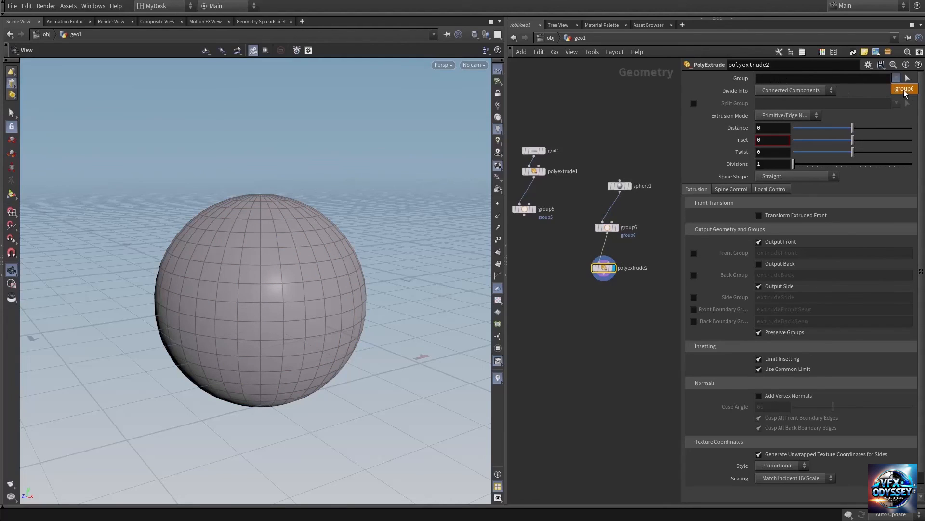
click(626, 129)
middle_drag(654, 128, 615, 166)
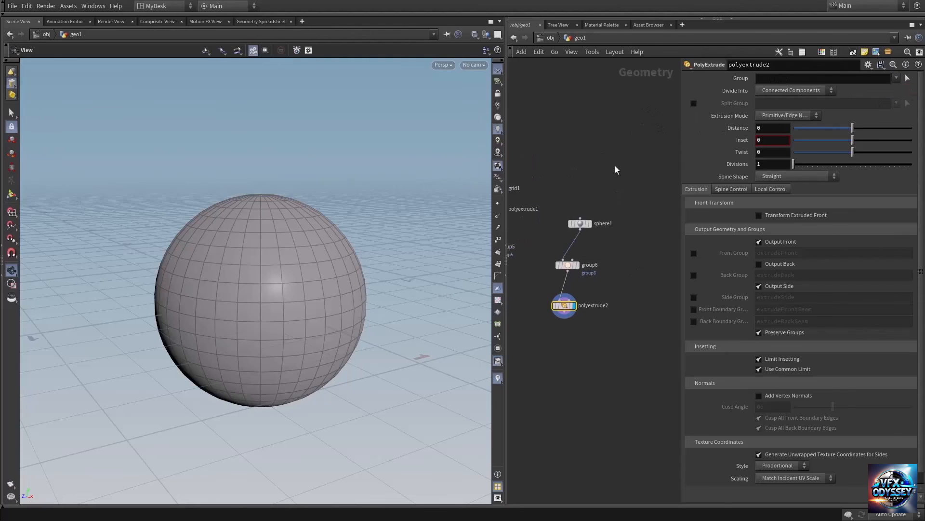
Step: Set group6's group name to randompolys
click(567, 265)
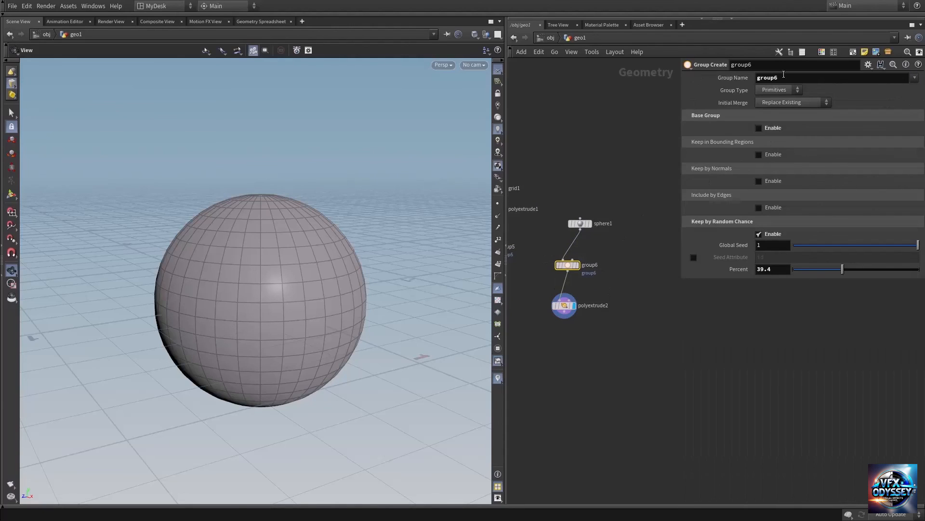
click(785, 81)
double_click(786, 81)
text(randompolys)
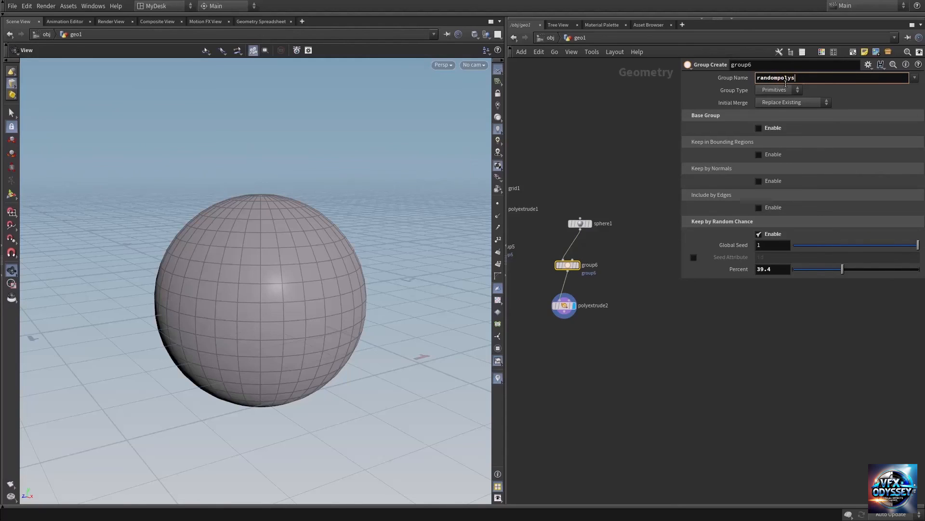
click(585, 133)
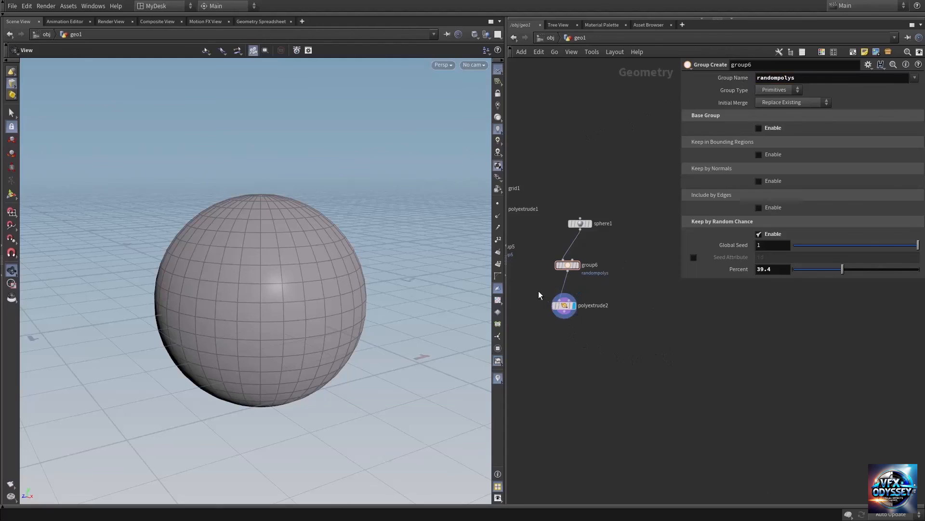
Step: Restrict polyextrude2 to the randompolys group and set its extrusion distance to about 0.167
click(564, 305)
click(896, 78)
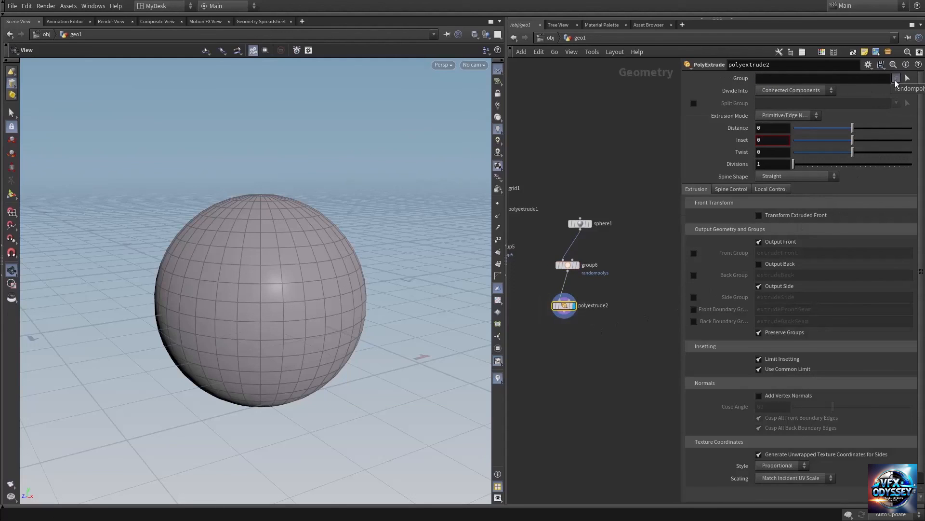
click(907, 89)
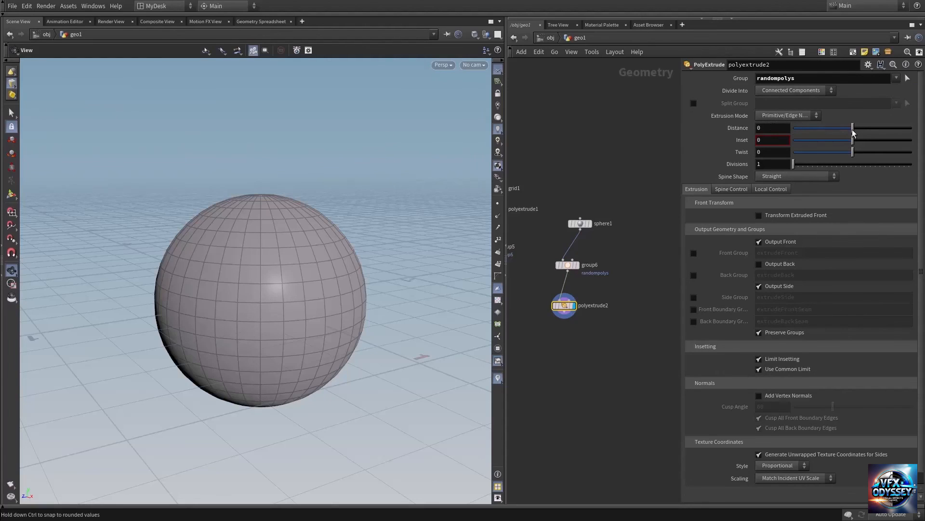
drag(852, 129, 862, 131)
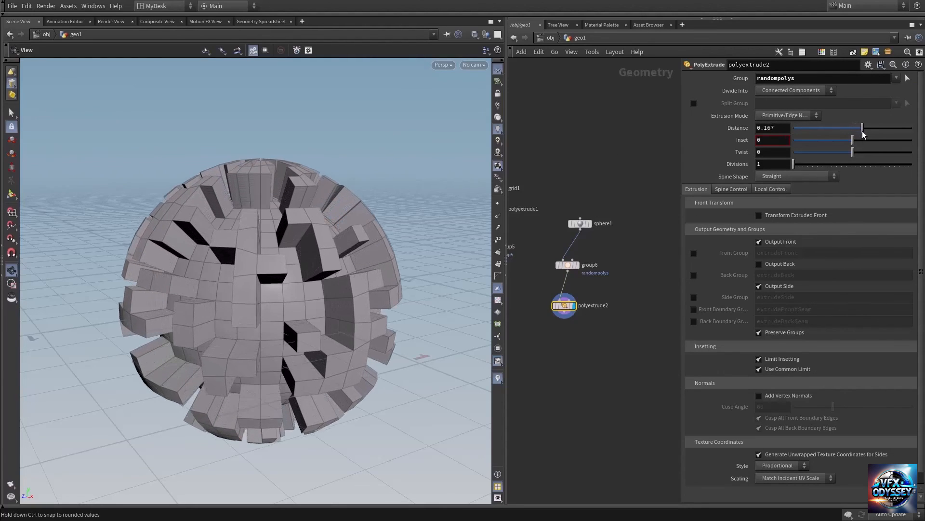
drag(220, 260, 314, 238)
scroll(290, 263, up, 3)
right_drag(313, 238, 195, 247)
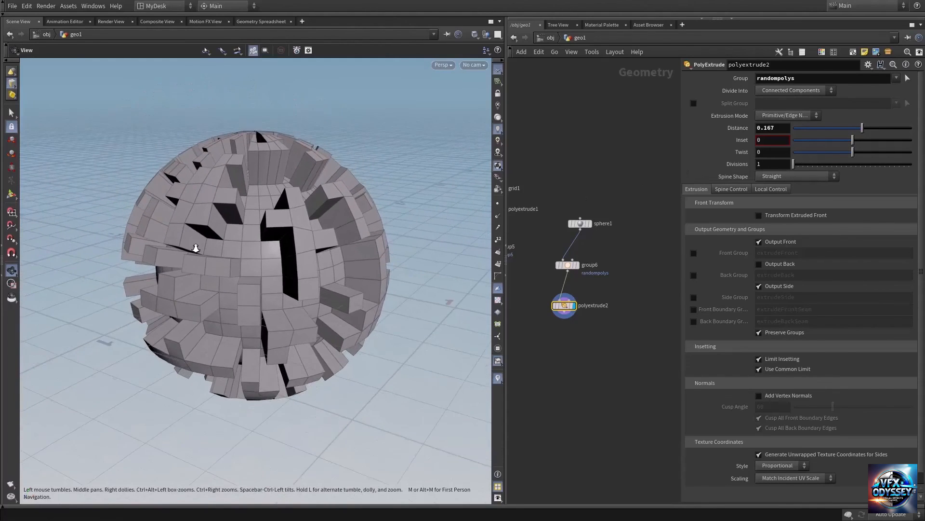
mouse_move(250, 256)
mouse_down()
mouse_move(258, 234)
mouse_move(231, 259)
mouse_move(278, 248)
mouse_move(265, 262)
mouse_move(260, 252)
mouse_up()
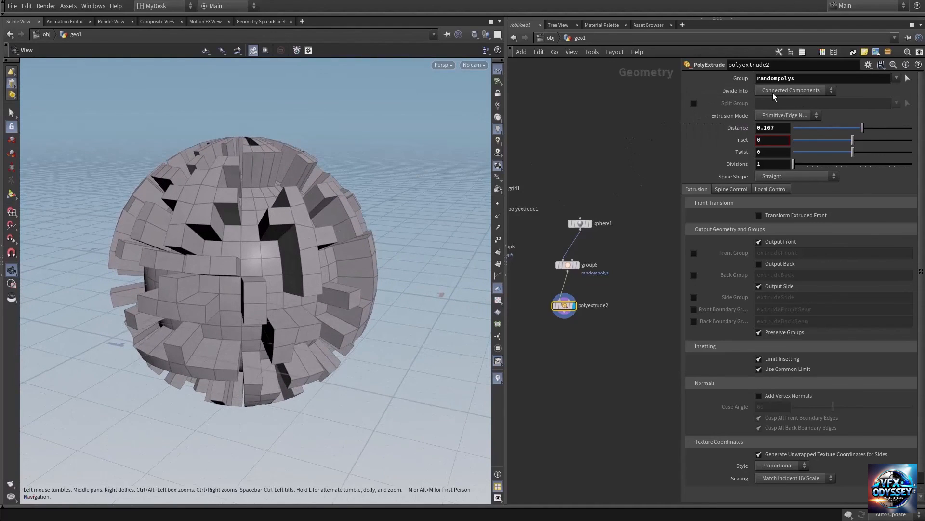
Step: Divide polyextrude2's extrusion into Individual Elements and set its distance to about 0.347
click(802, 93)
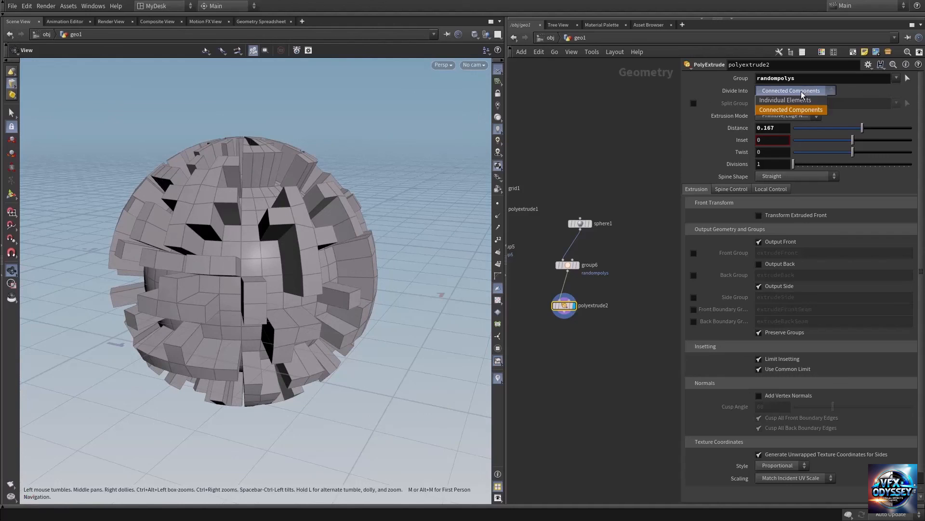
click(785, 103)
right_drag(307, 243, 373, 223)
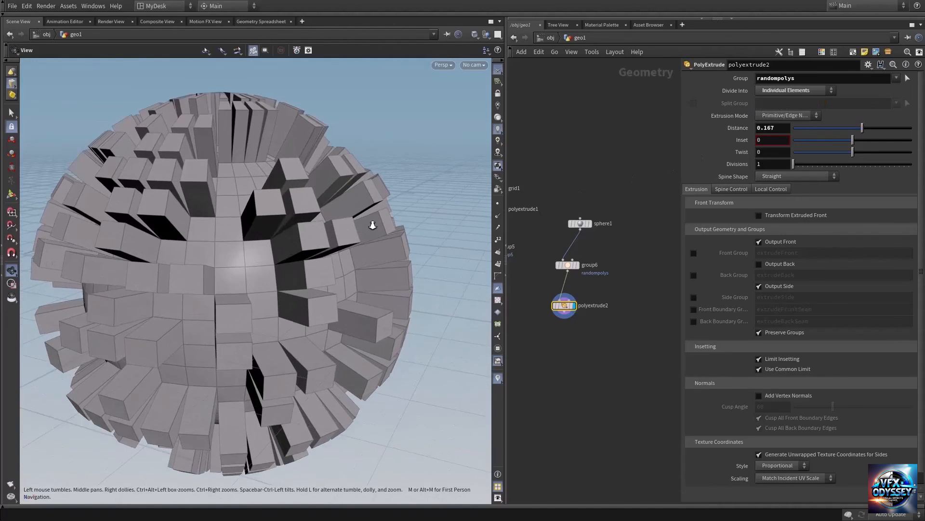
drag(341, 230, 252, 231)
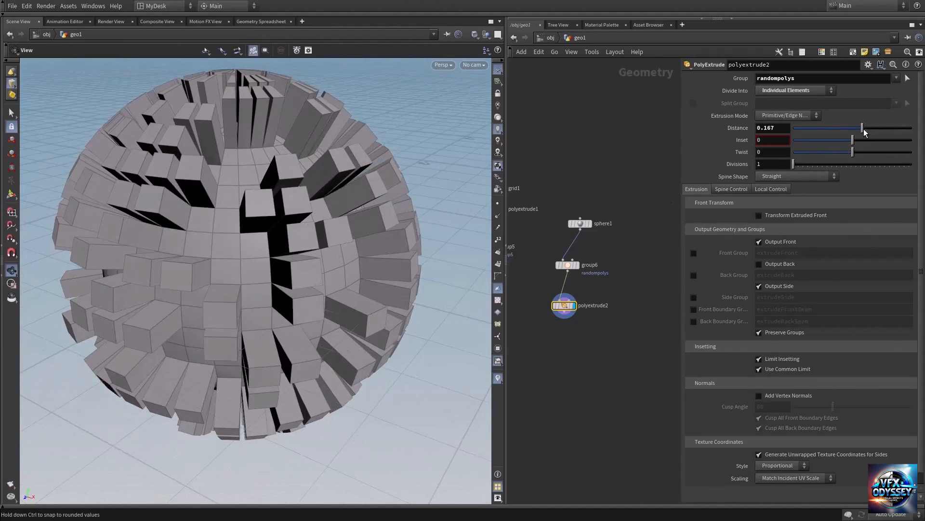
mouse_move(864, 129)
mouse_down()
mouse_move(878, 122)
mouse_move(860, 129)
mouse_move(872, 128)
mouse_up()
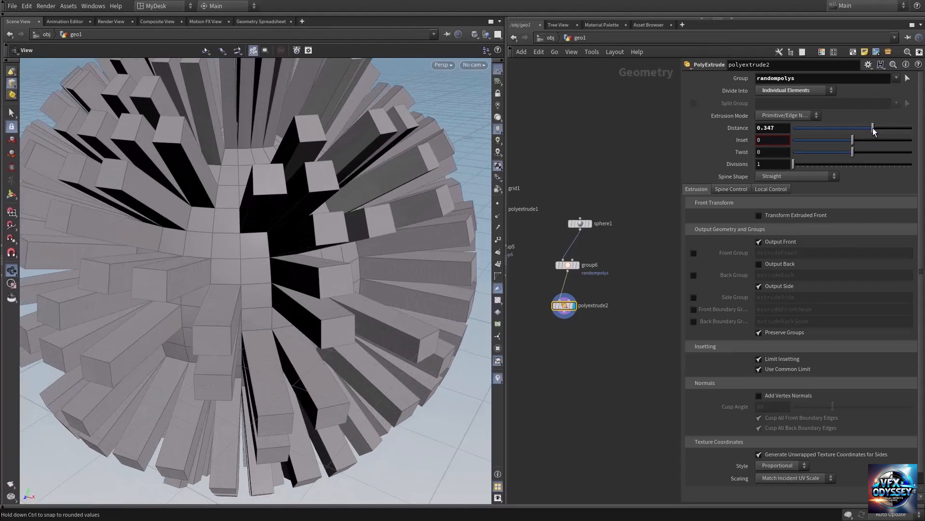
scroll(247, 209, down, 5)
drag(284, 228, 298, 205)
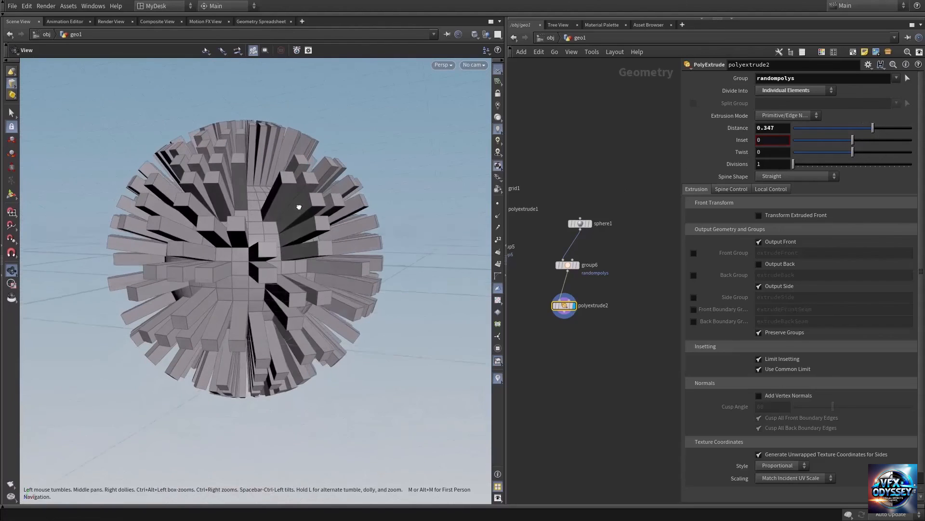
Step: Set group6's Keep by Random Chance percent to about 21.2 and its global seed to about 0.571
drag(572, 273, 573, 273)
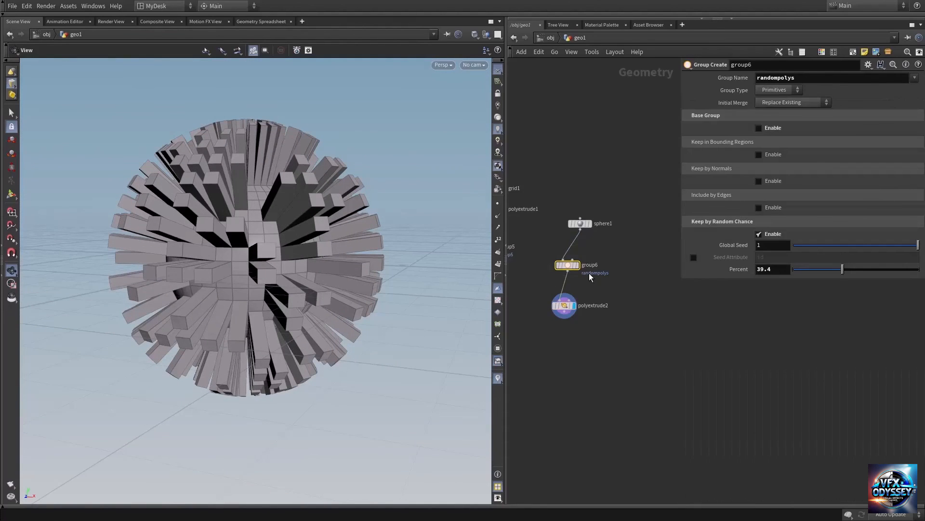
drag(846, 271, 821, 276)
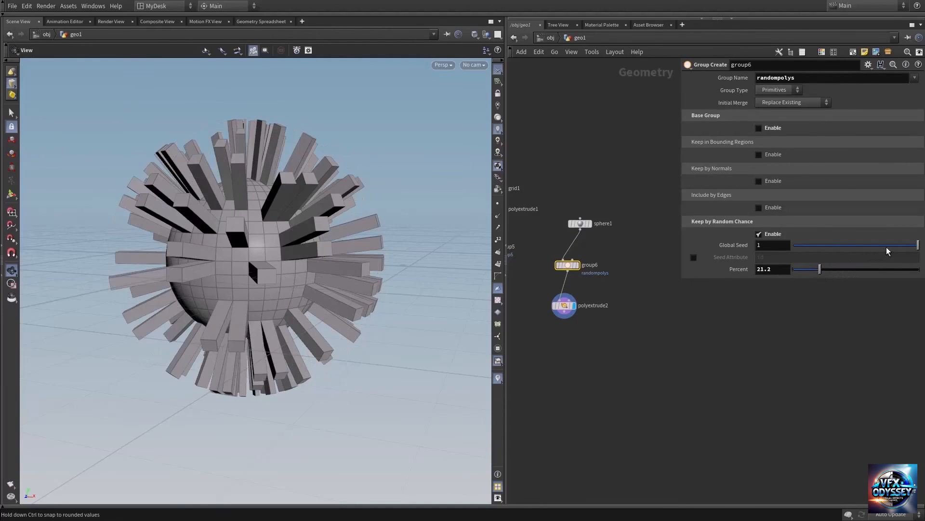
drag(908, 248, 865, 256)
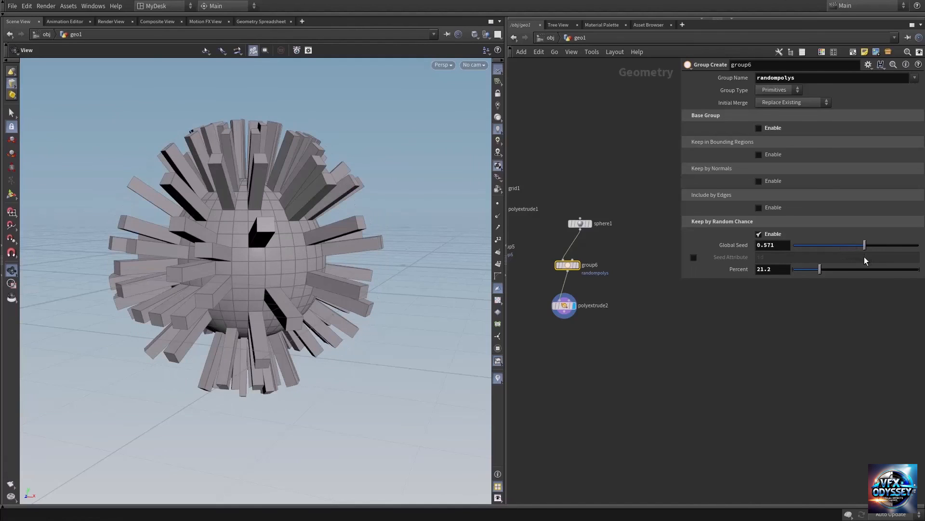
drag(220, 240, 240, 241)
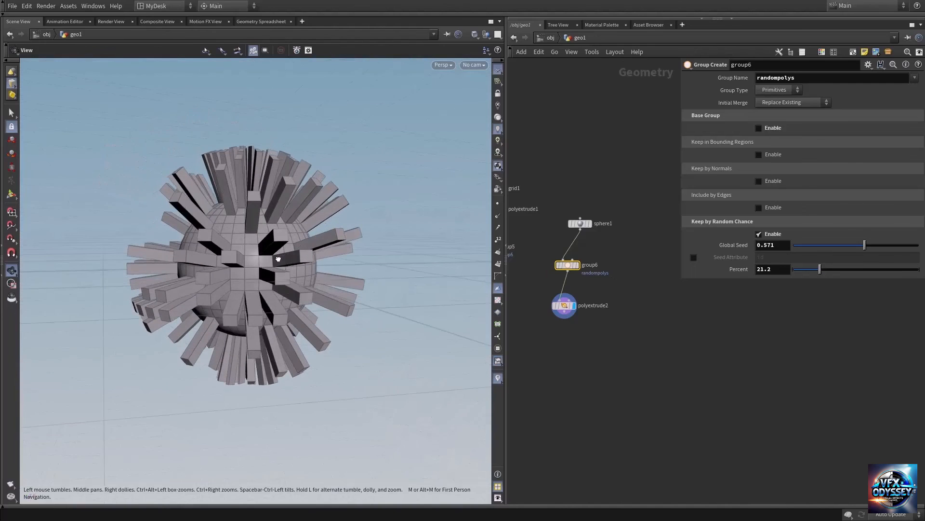
middle_drag(596, 348, 654, 321)
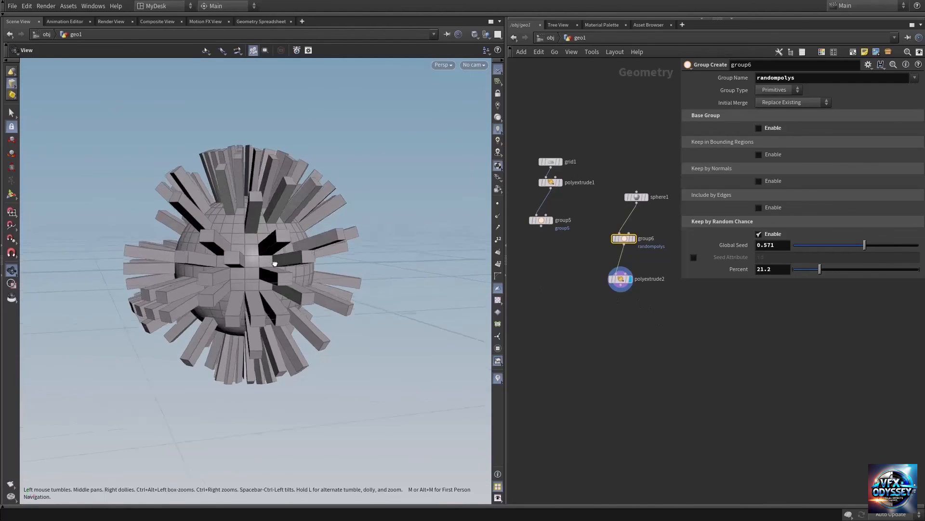